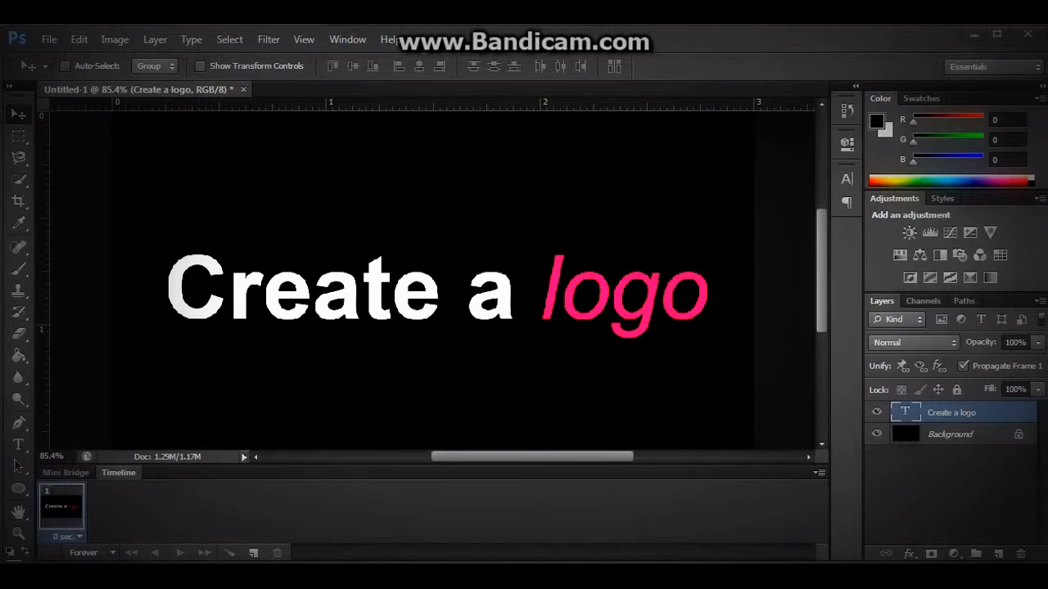
Create a new 500 by 500 pixel document at 300 pixels/inch in RGB color with a white background.
click(47, 41)
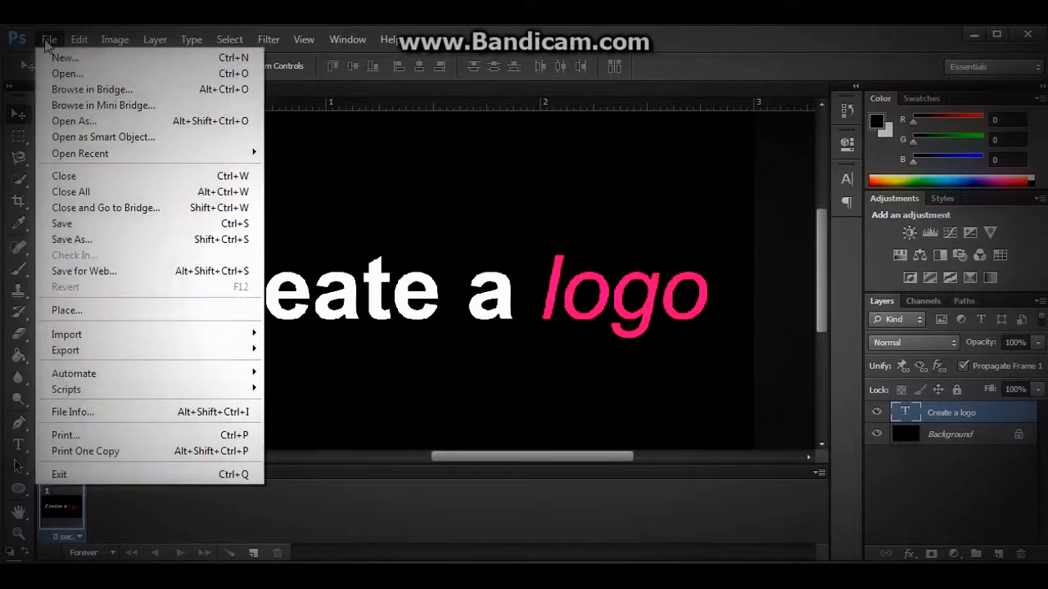
click(65, 58)
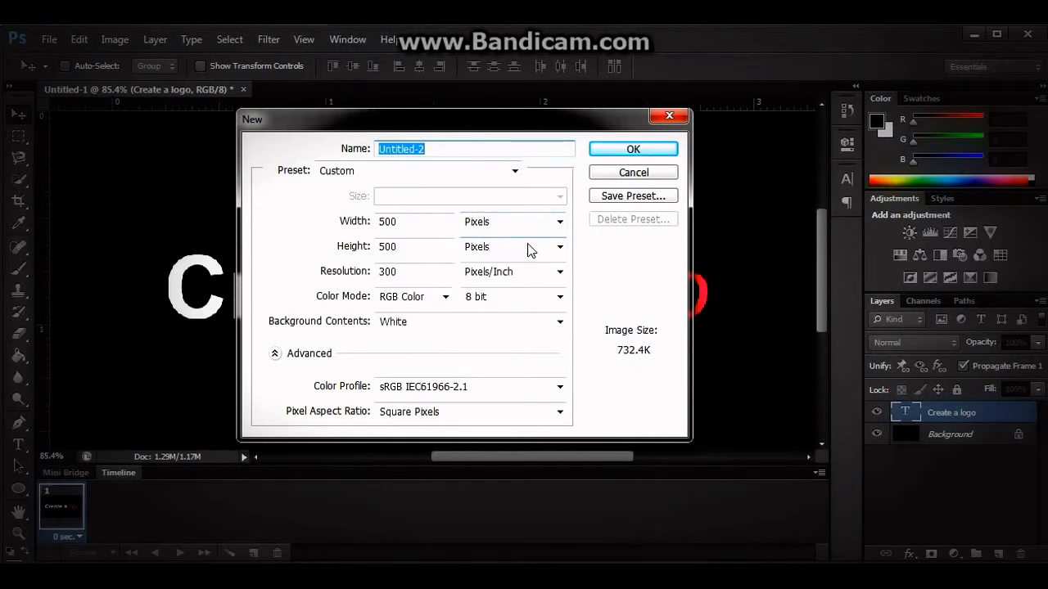
drag(416, 222, 361, 242)
click(421, 247)
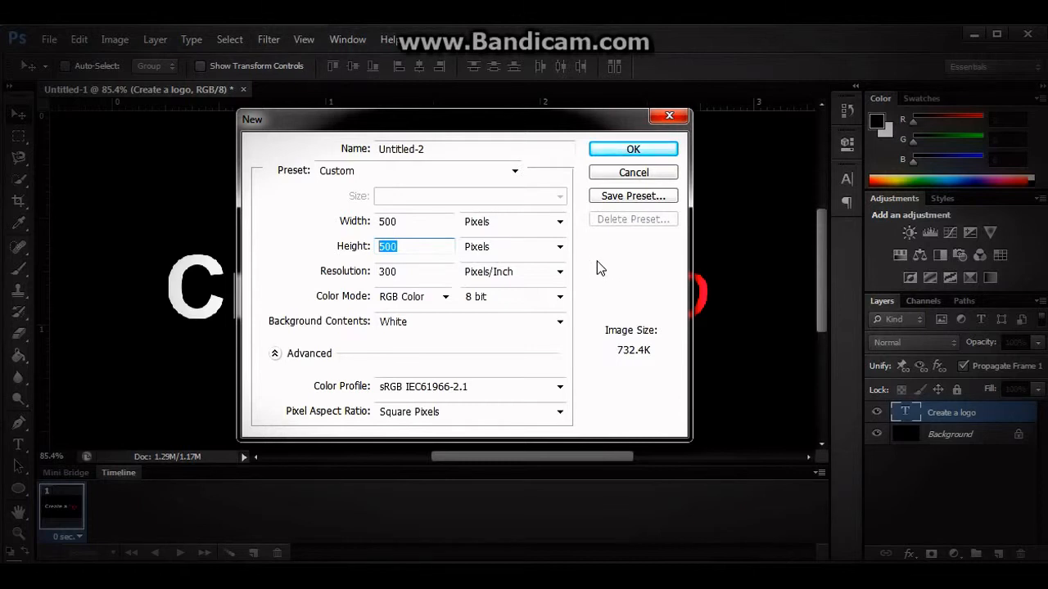
key(Tab)
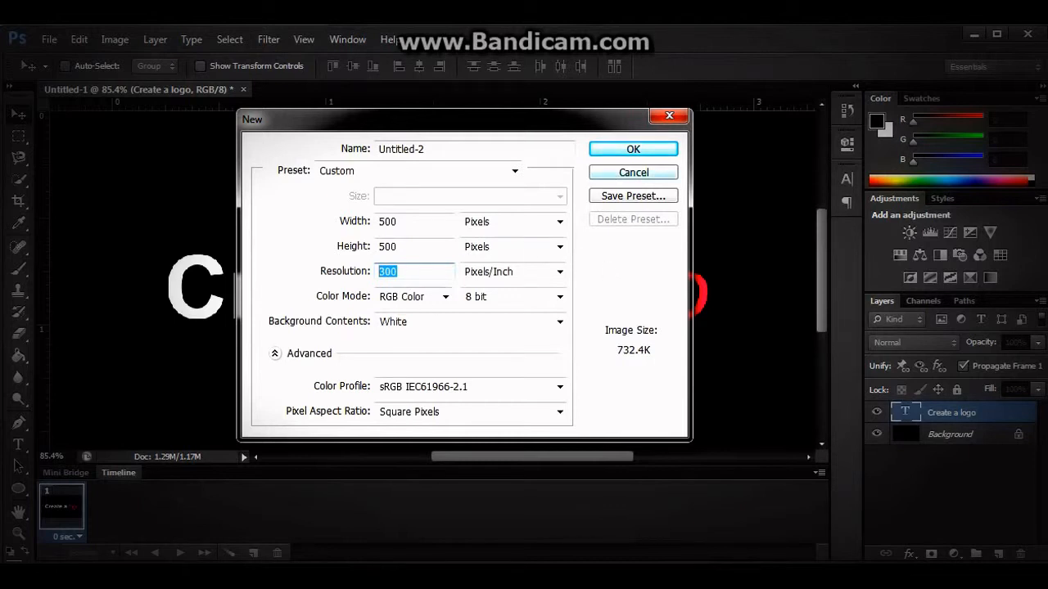
click(632, 151)
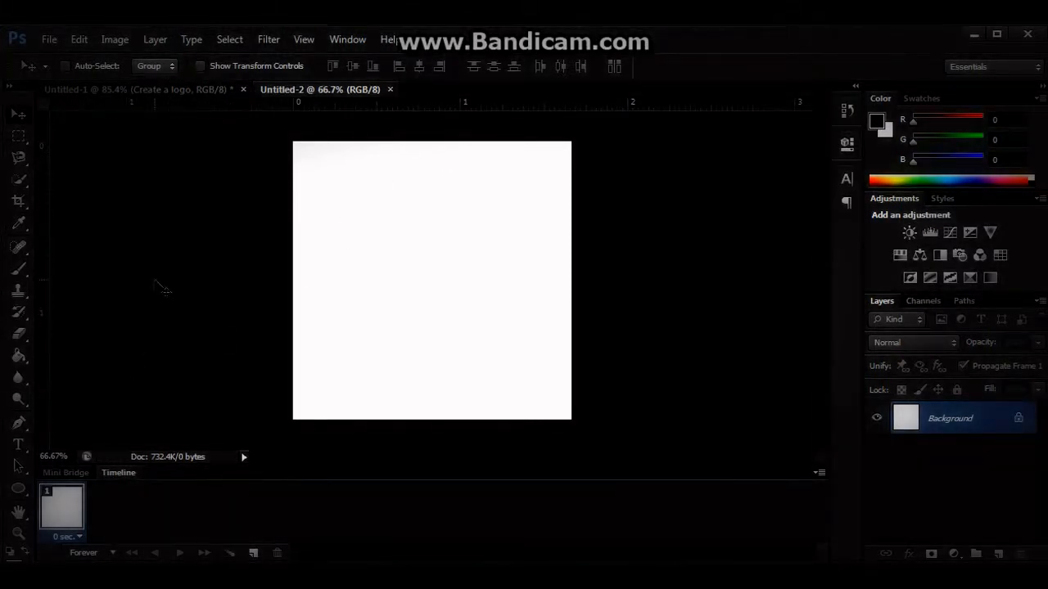
Draw a black ellipse about 408 by 372 px and move it to the middle of the white canvas.
click(19, 490)
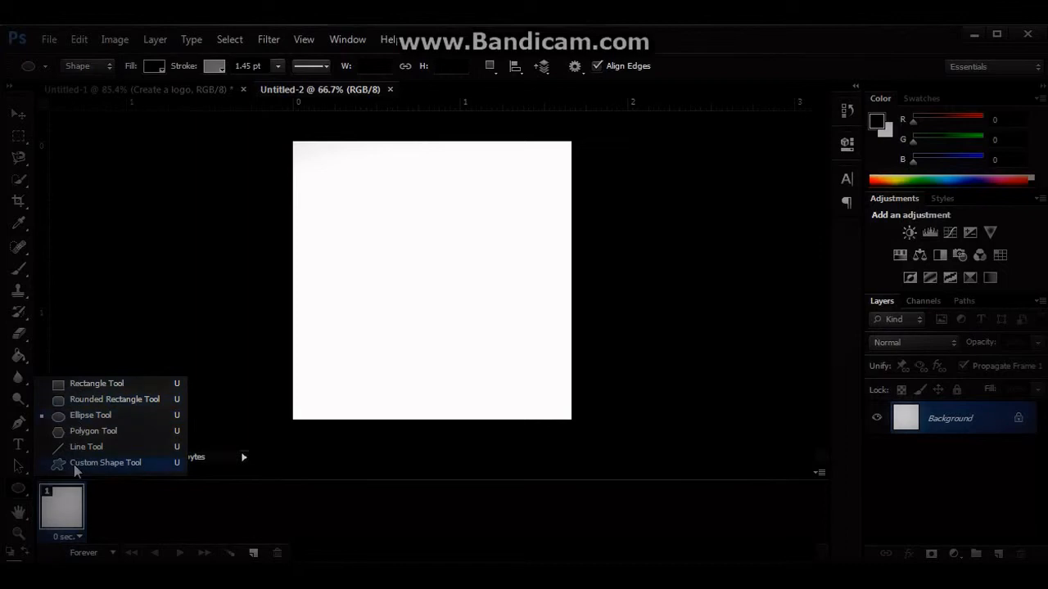
click(21, 489)
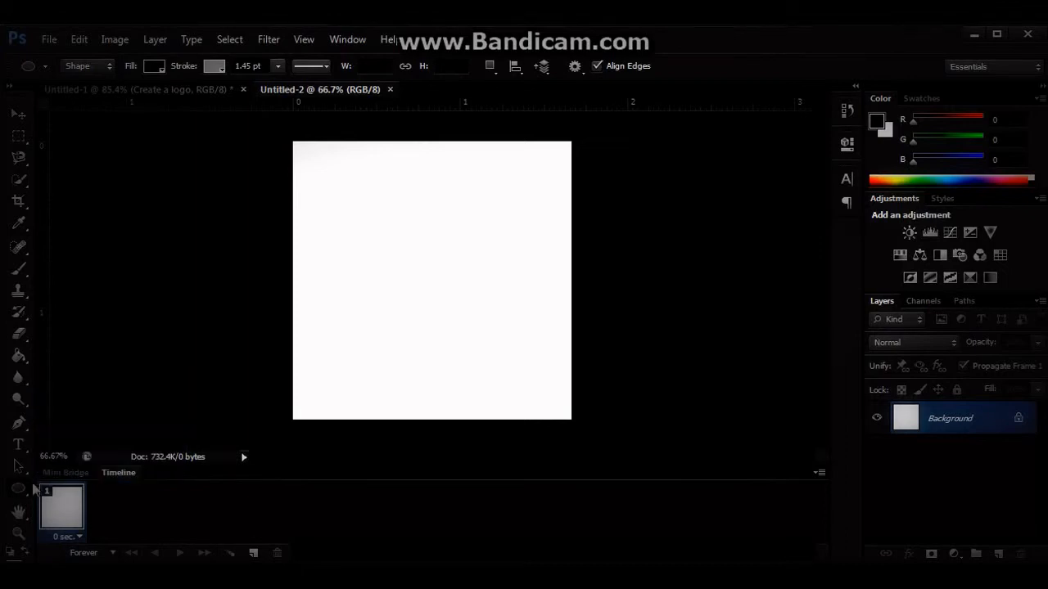
mouse_move(502, 184)
mouse_down()
mouse_move(486, 257)
mouse_move(393, 253)
mouse_move(389, 286)
mouse_up()
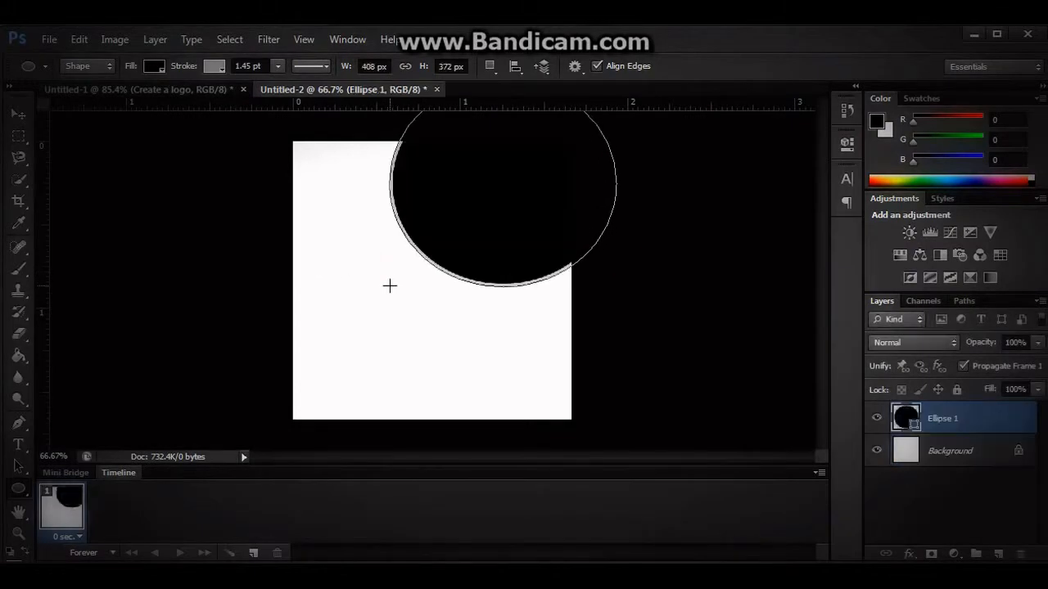
click(18, 113)
drag(467, 210, 393, 305)
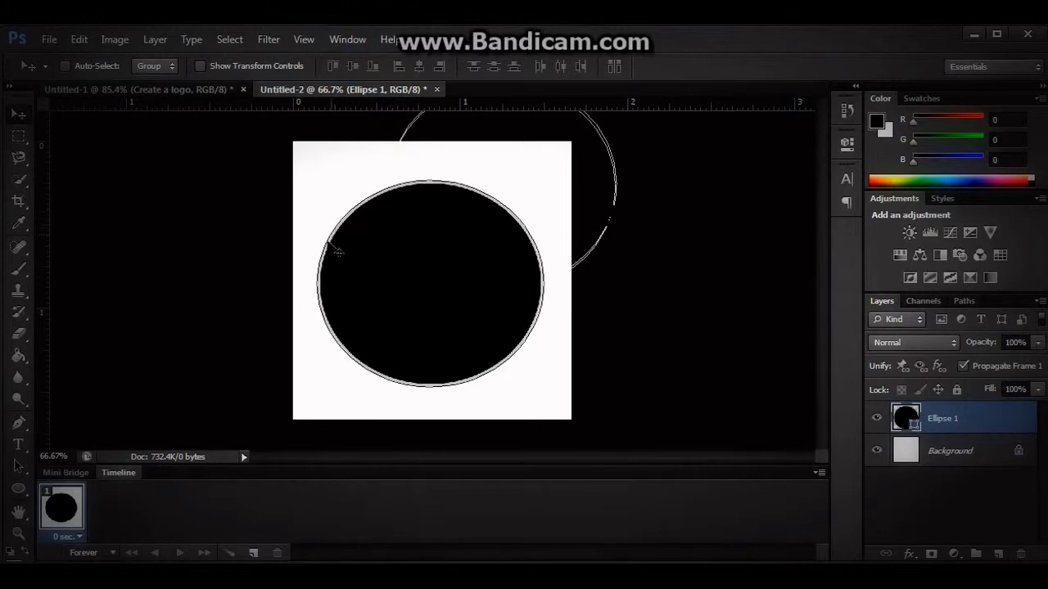
Set the ellipse's stroke width to 3.69 pt.
click(19, 491)
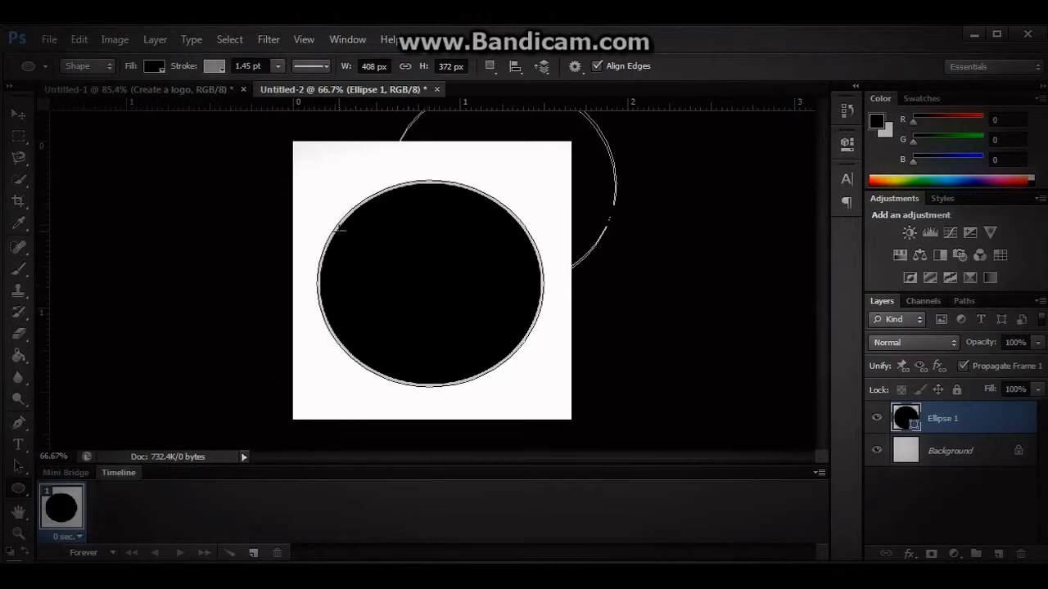
click(19, 114)
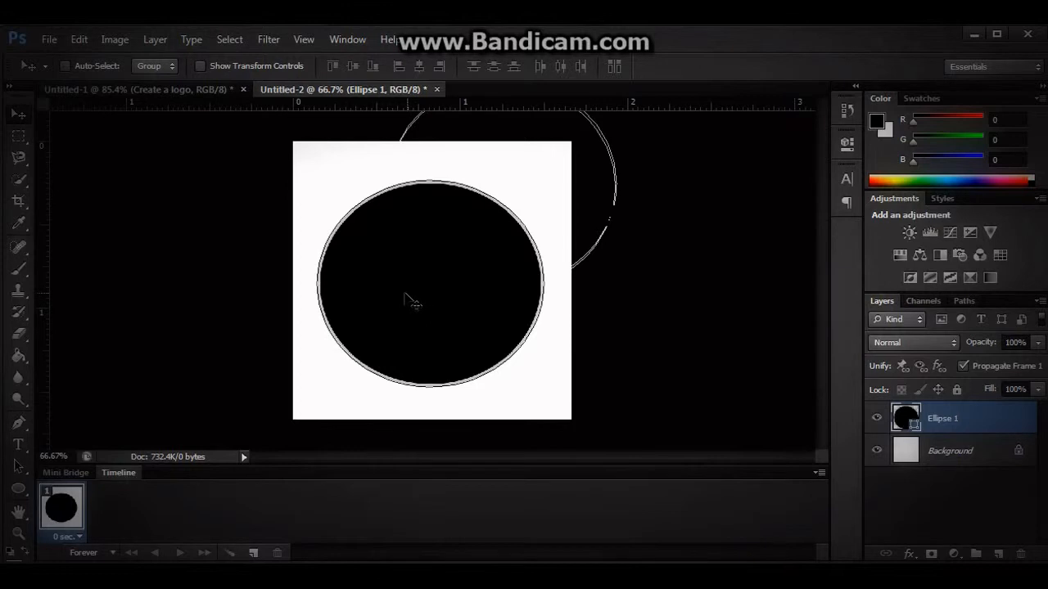
click(18, 488)
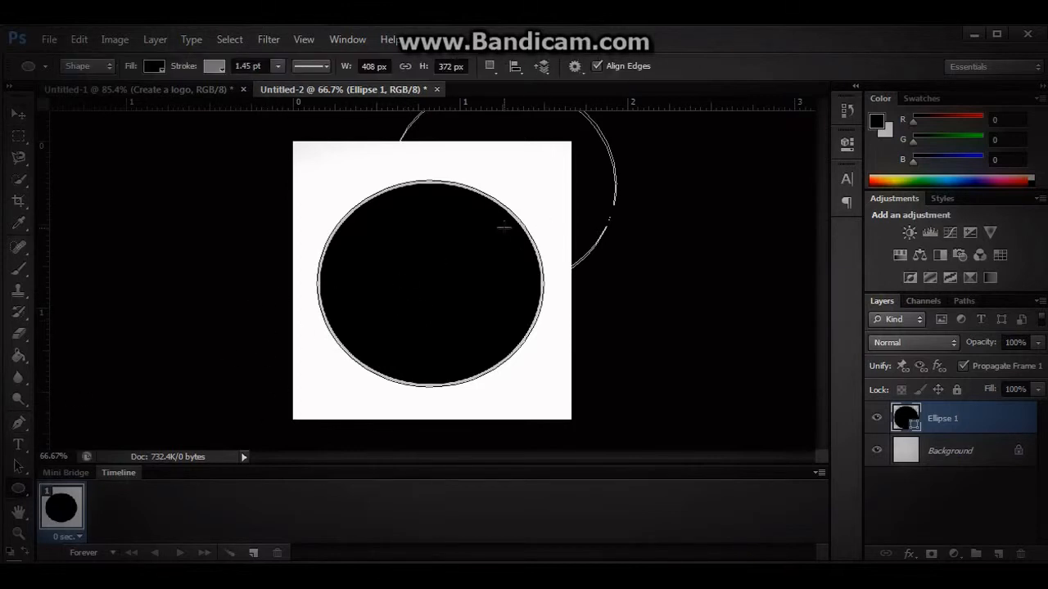
click(278, 66)
mouse_move(267, 86)
mouse_down()
mouse_move(316, 85)
mouse_move(260, 86)
mouse_move(271, 99)
mouse_move(264, 86)
mouse_up()
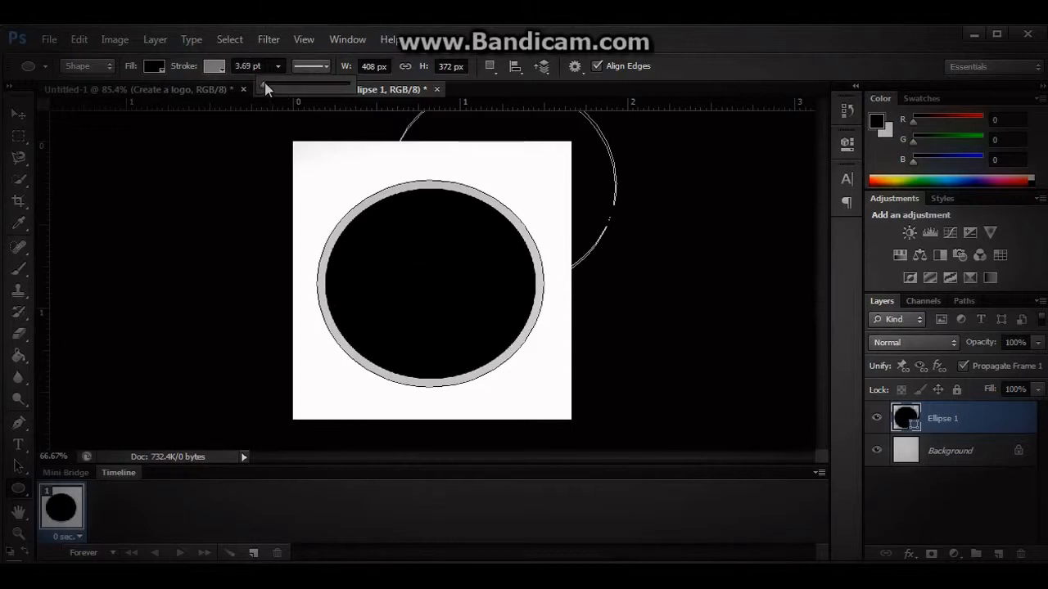
click(252, 65)
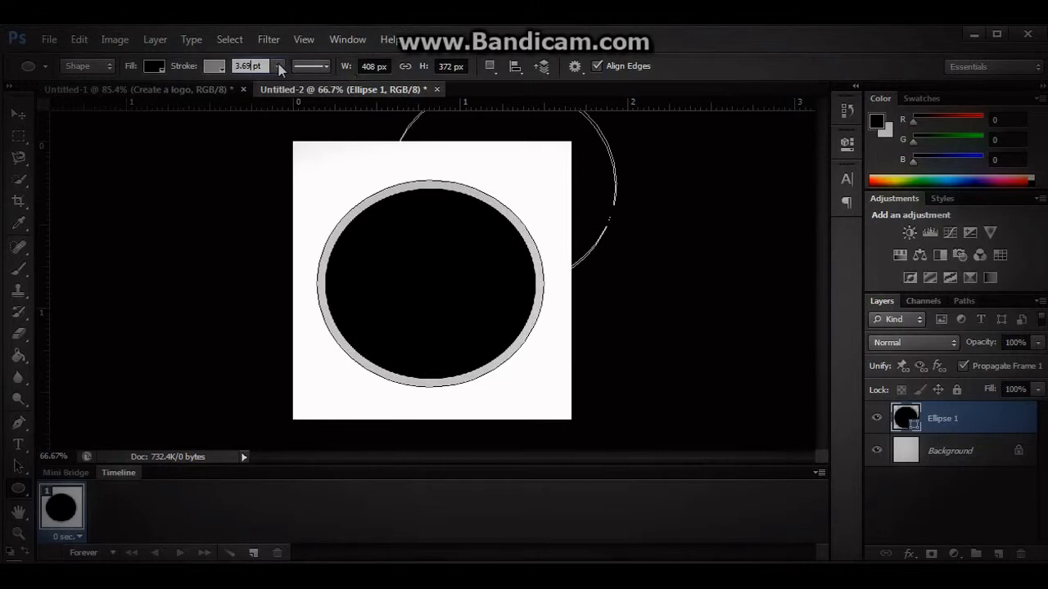
click(325, 67)
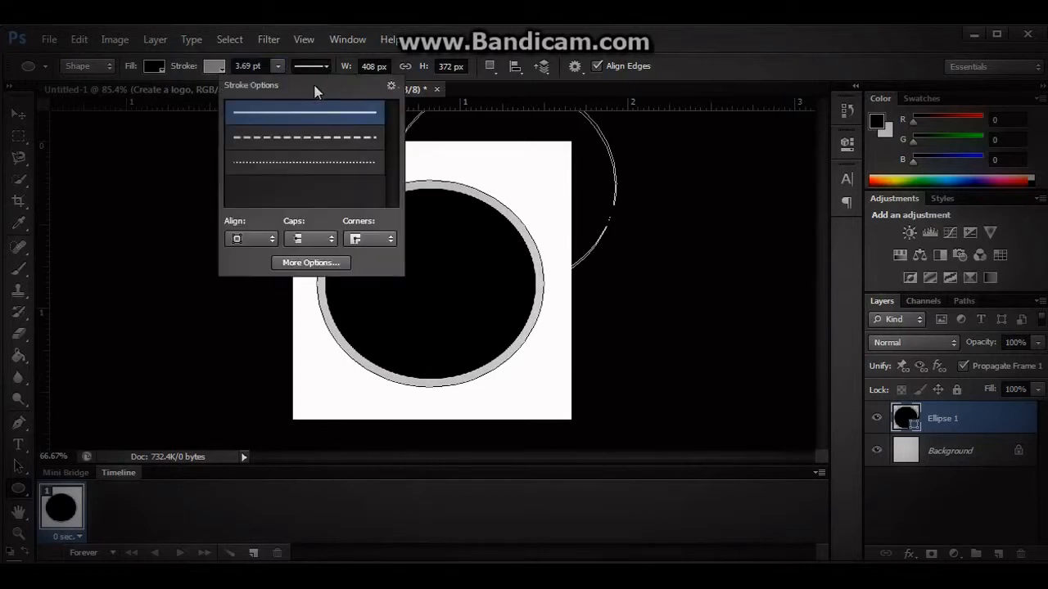
click(220, 66)
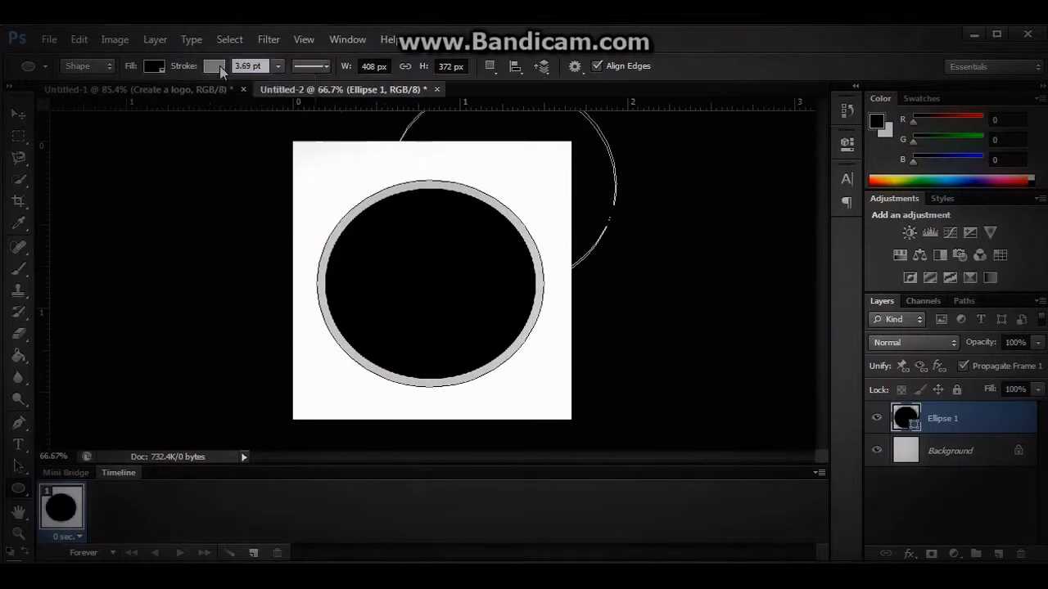
Reduce the ellipse's stroke width to 0 pt and set its stroke color to none.
click(219, 65)
click(278, 66)
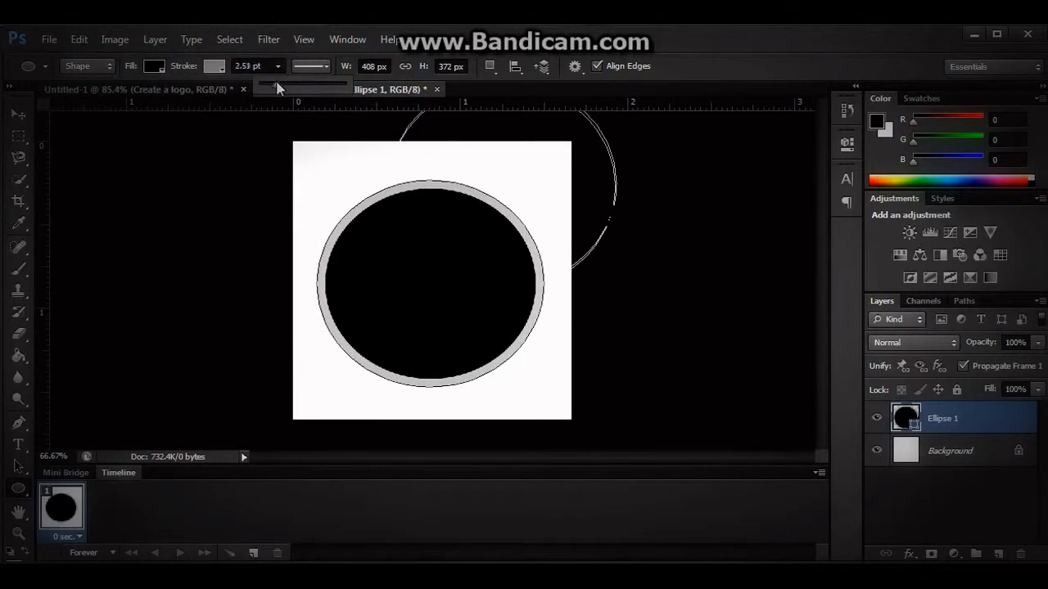
drag(274, 86, 252, 90)
click(221, 68)
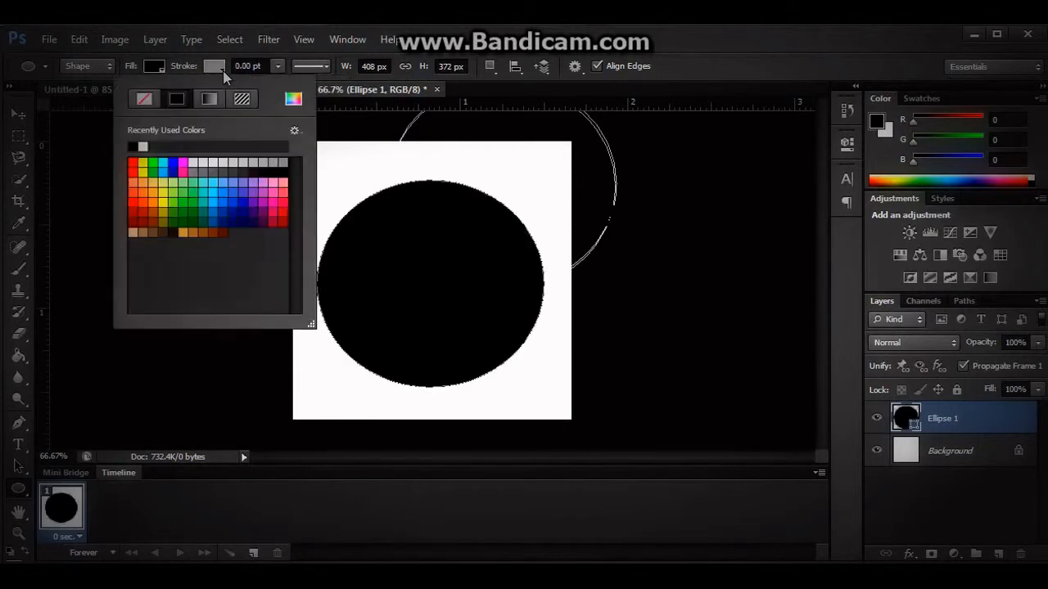
click(146, 101)
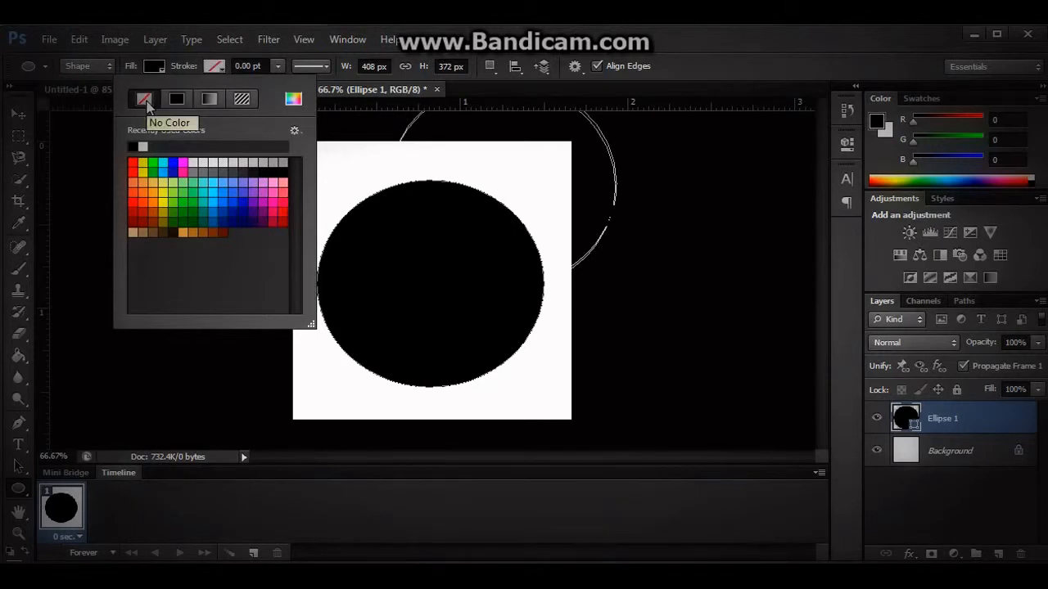
Give the ellipse's stroke a linear gradient from red to black, with the midpoint shifted toward the black end.
click(209, 100)
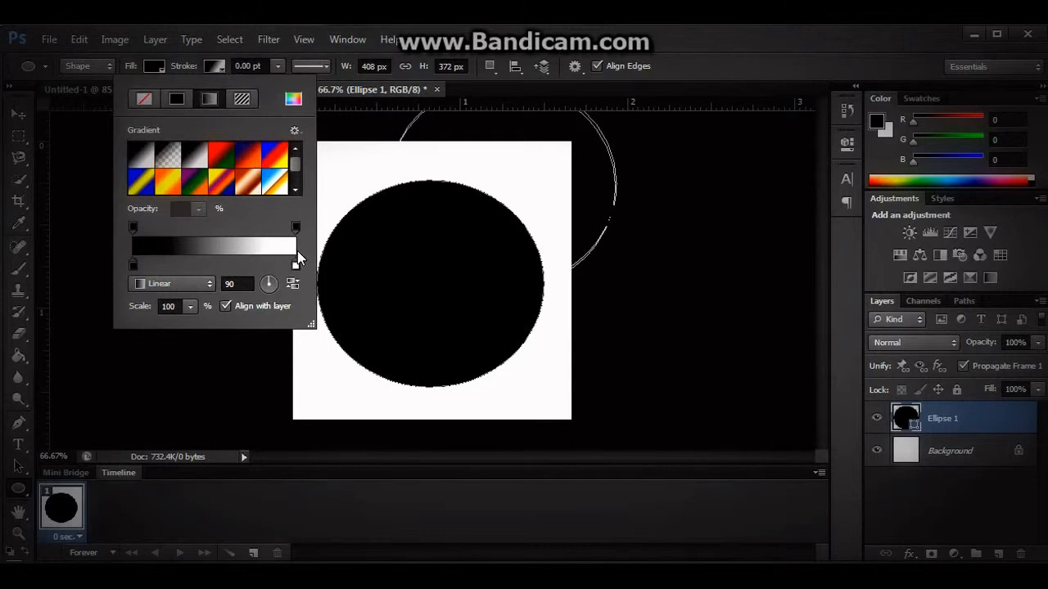
double_click(133, 265)
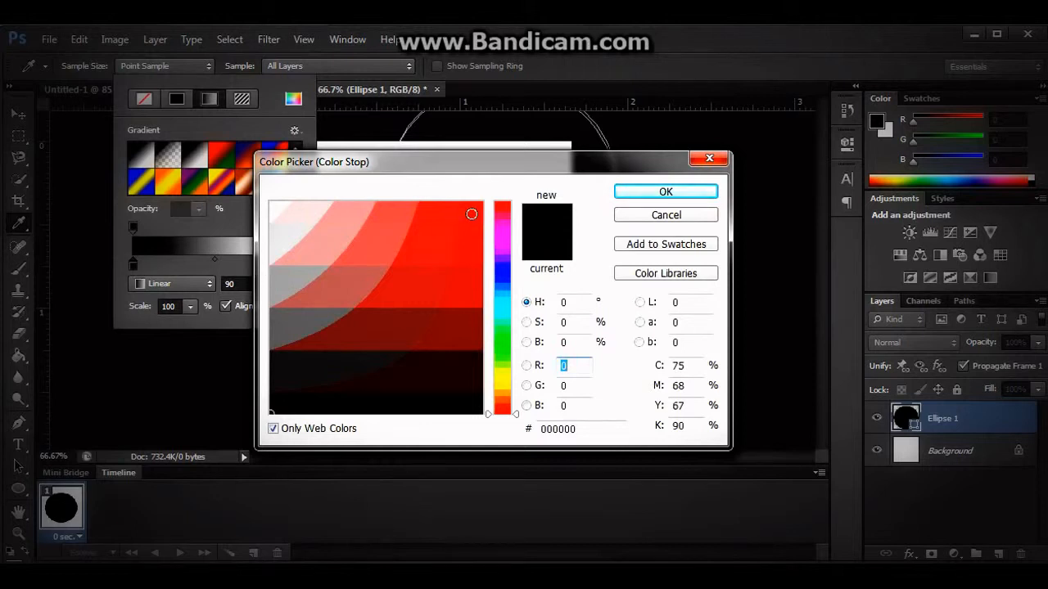
click(471, 214)
click(663, 192)
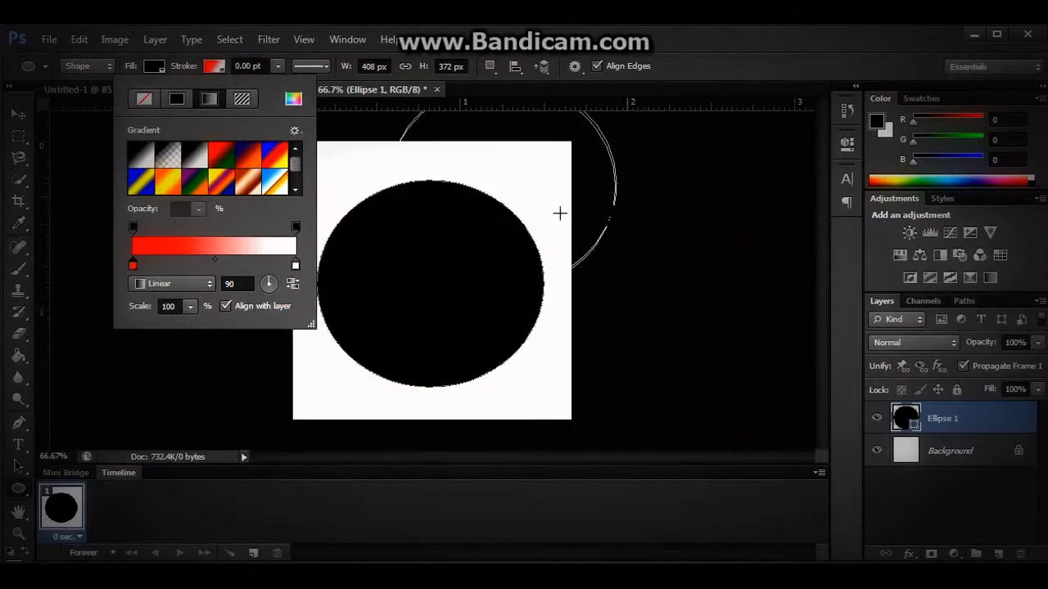
double_click(295, 266)
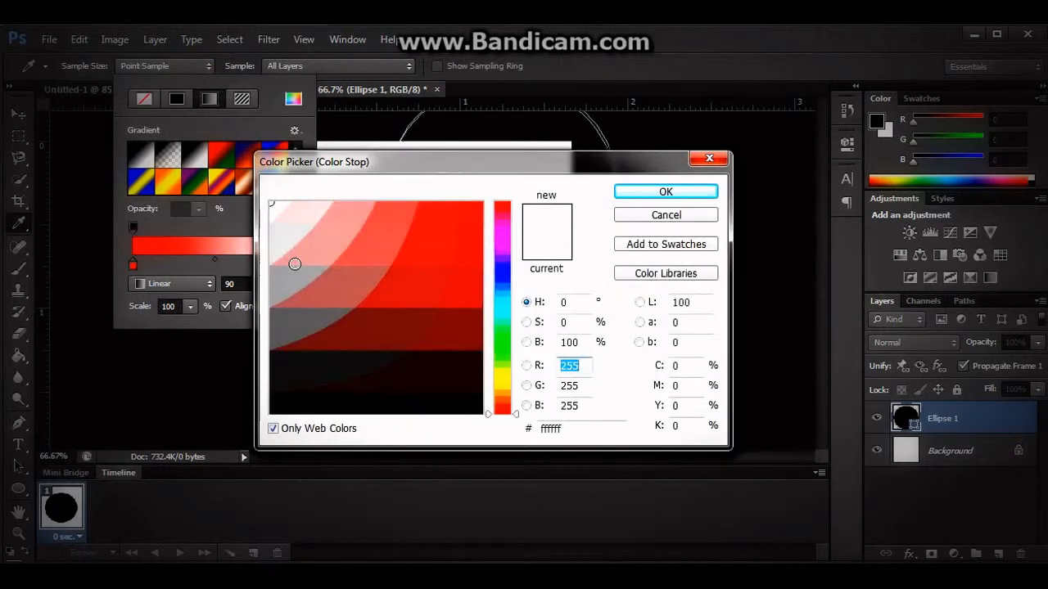
click(414, 405)
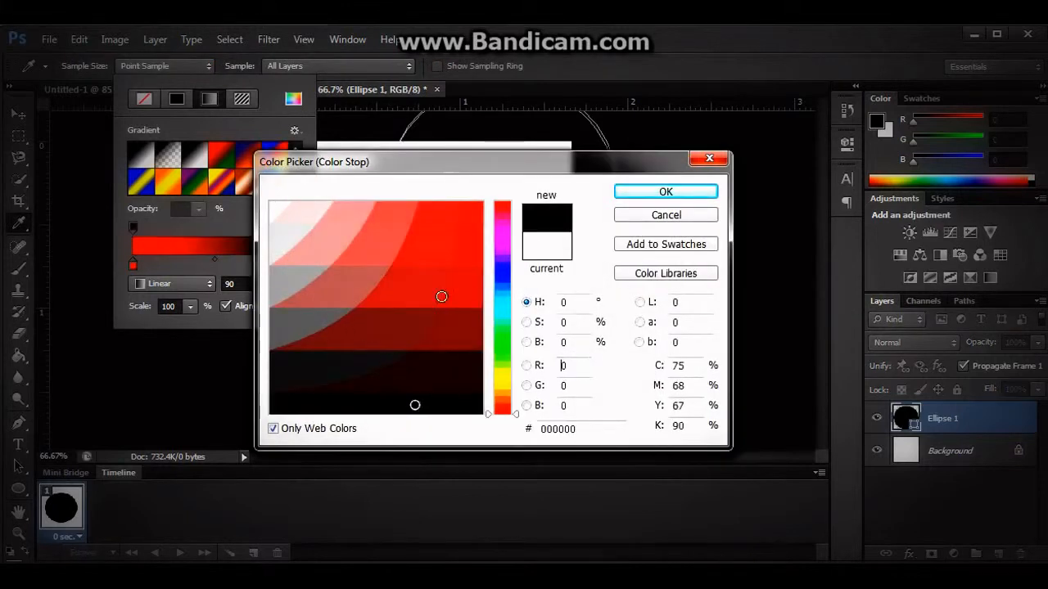
click(667, 194)
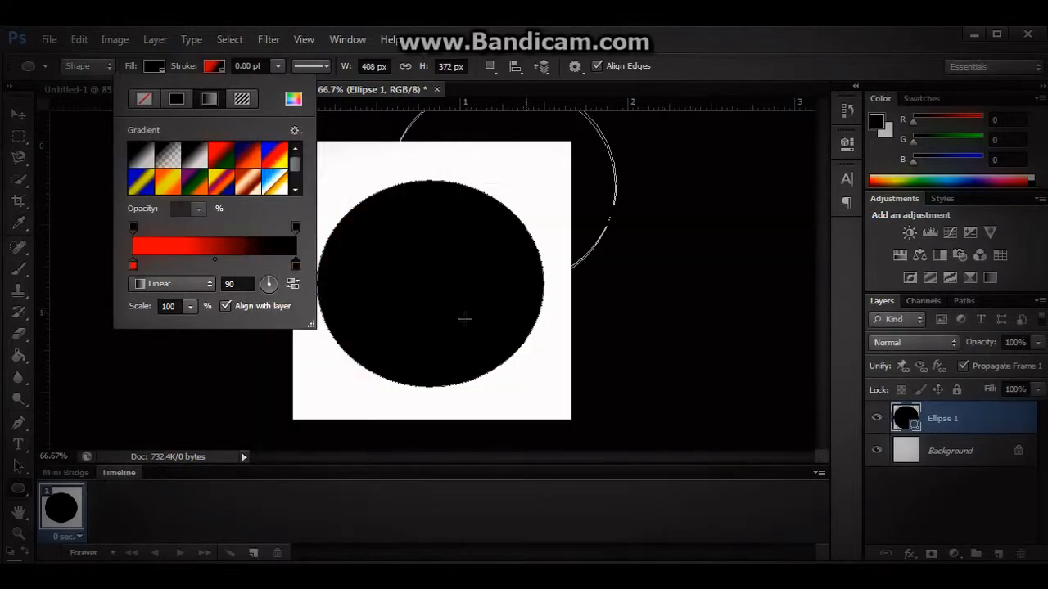
drag(214, 259, 265, 258)
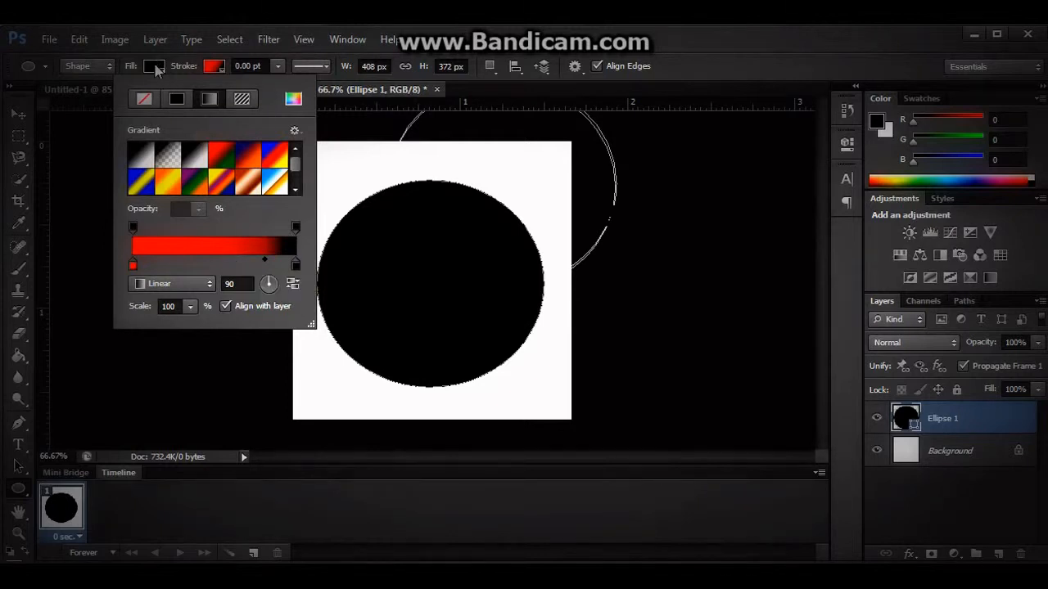
Remove the gradient from the ellipse's stroke by setting it back to none.
click(219, 72)
click(219, 72)
click(146, 100)
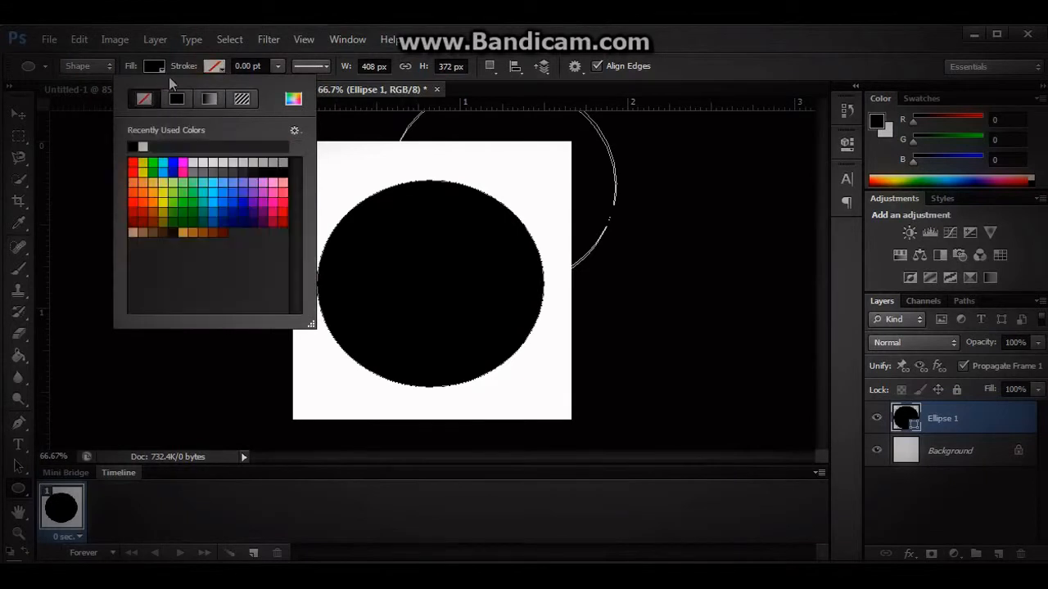
Fill the ellipse with a 90-degree linear gradient running from red to black.
click(154, 68)
click(150, 99)
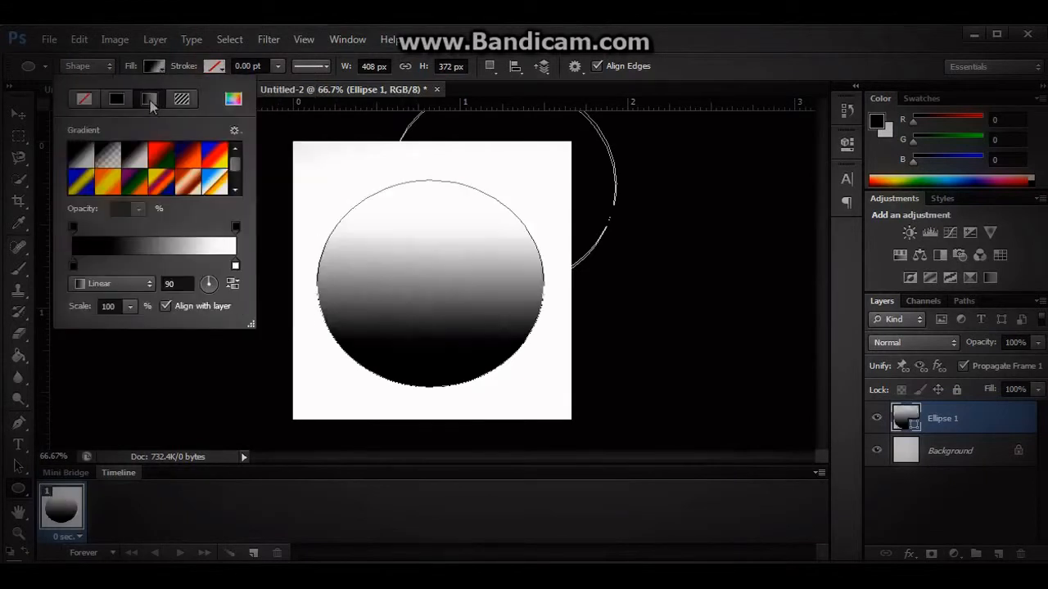
double_click(73, 264)
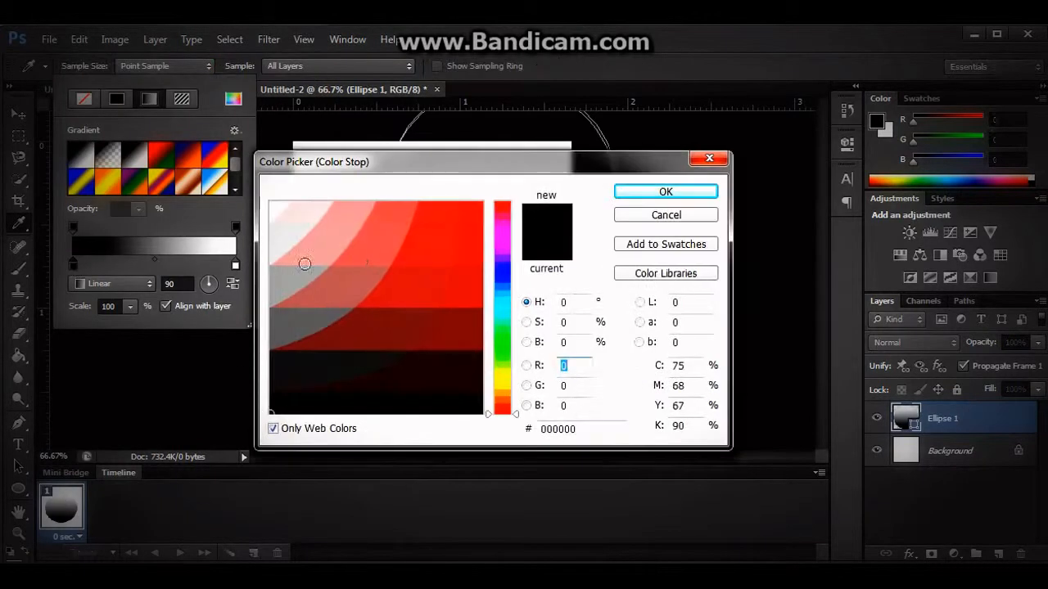
click(461, 204)
click(669, 197)
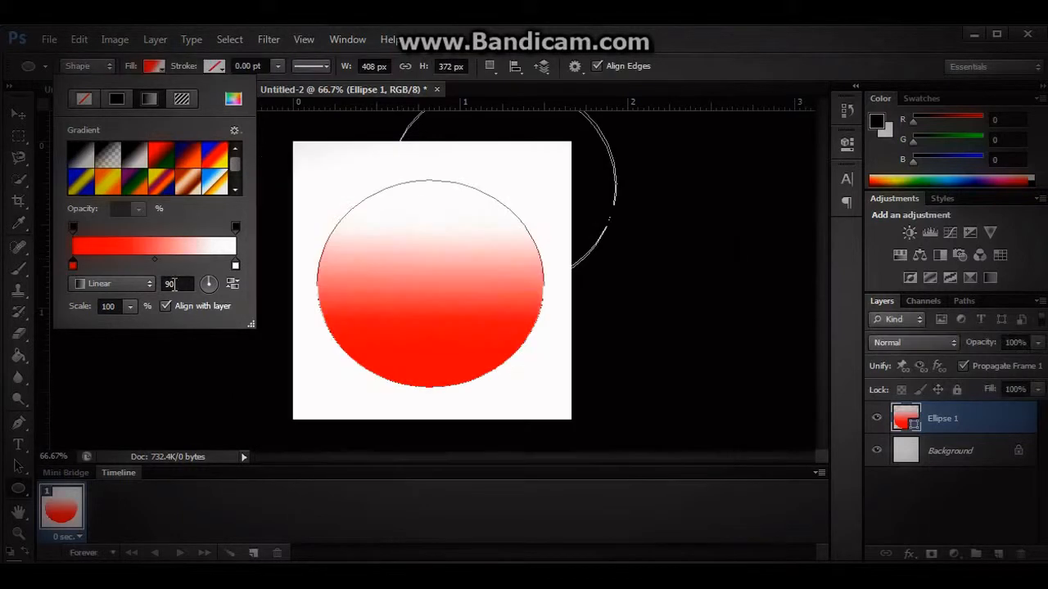
double_click(236, 265)
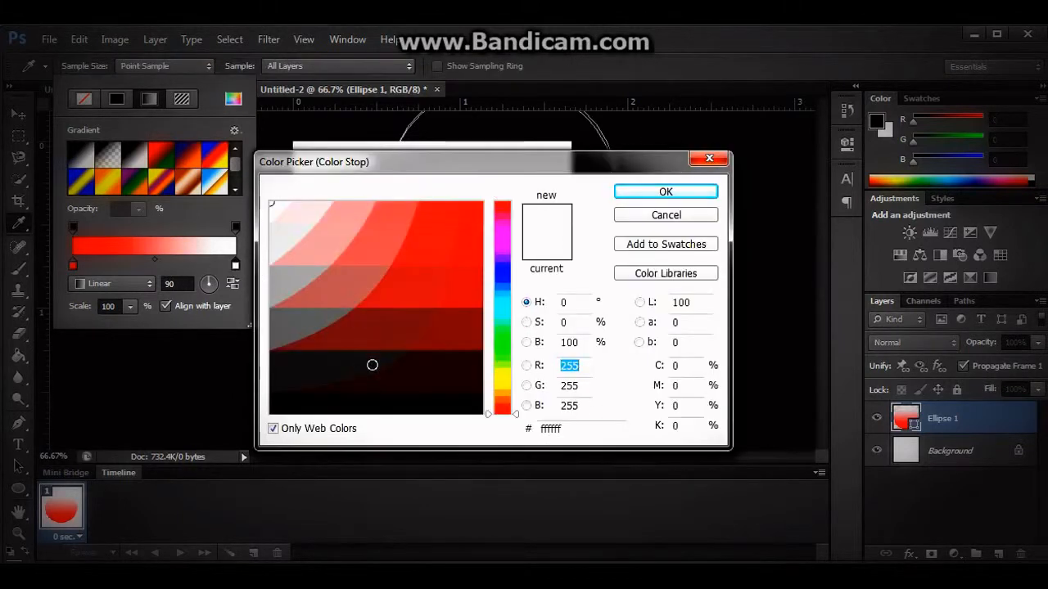
click(367, 411)
click(667, 194)
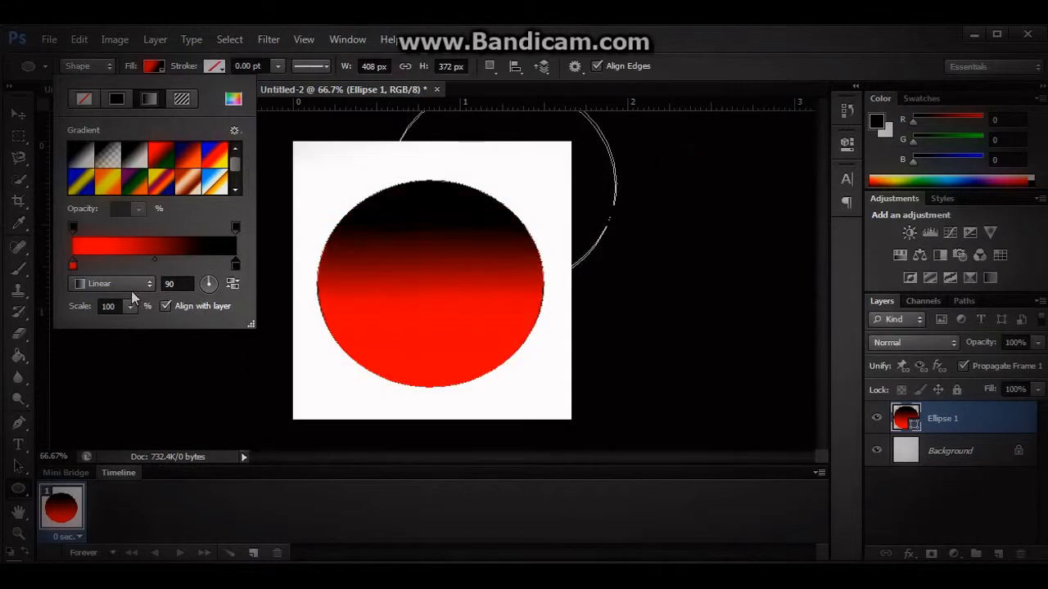
Add a white color stop to the fill gradient about three quarters of the way from red to black.
mouse_move(154, 262)
mouse_down()
mouse_move(212, 261)
mouse_move(194, 263)
mouse_up()
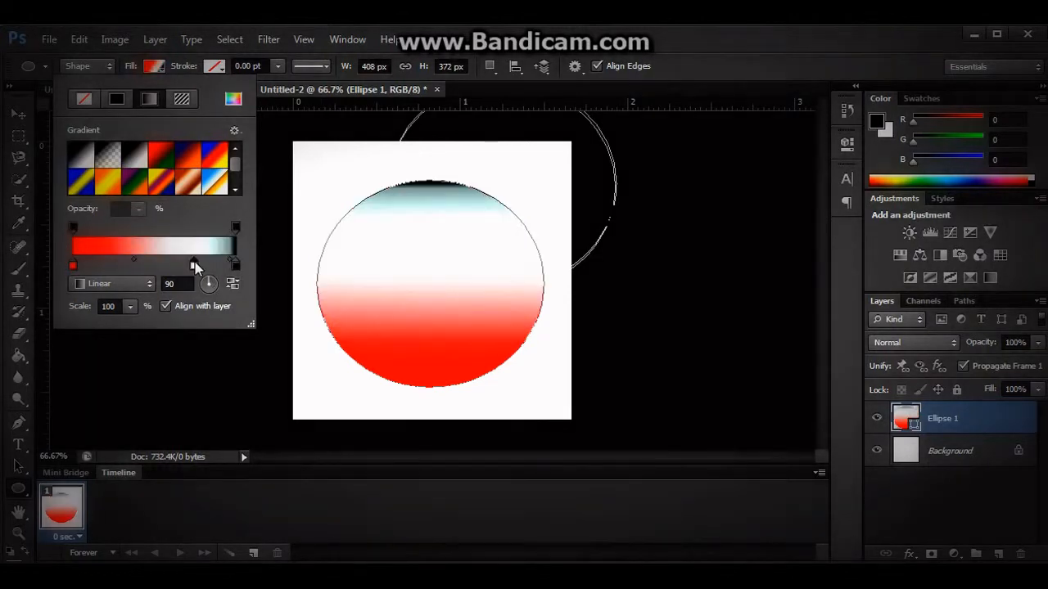
double_click(235, 266)
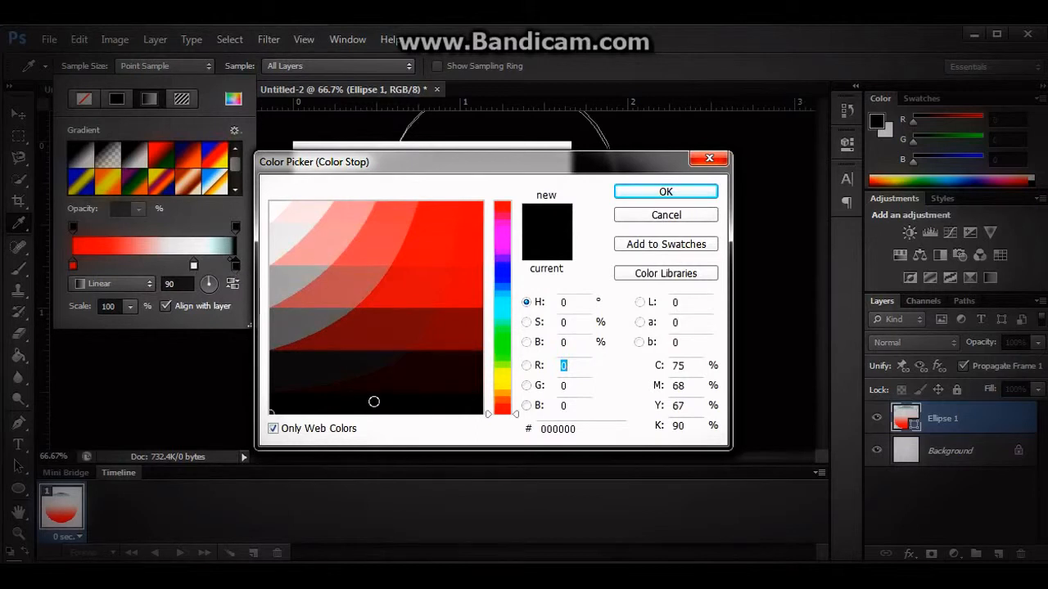
click(664, 214)
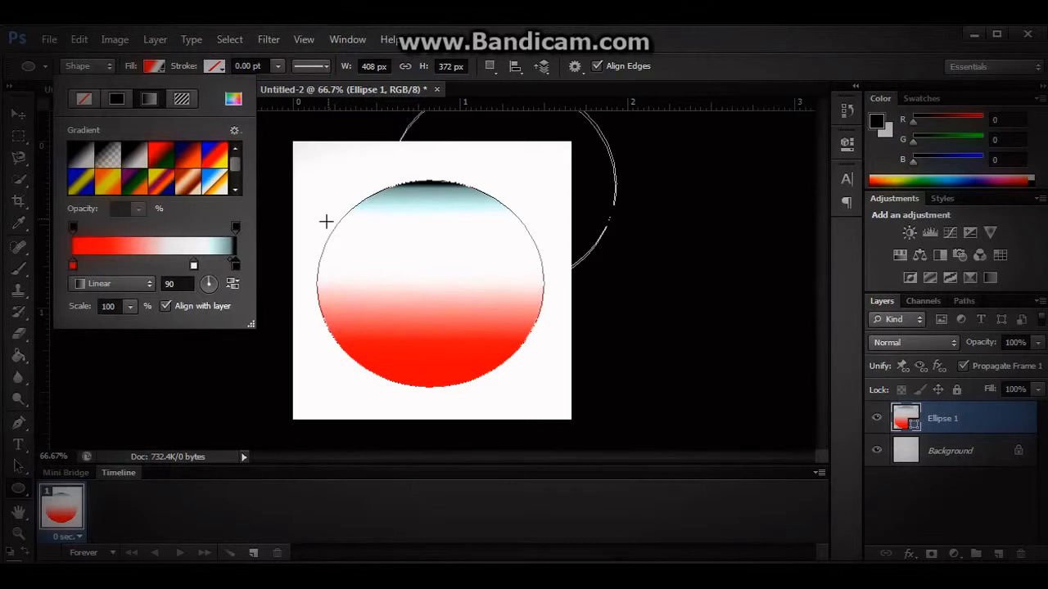
Step back to before the ellipse's gradient fill and fill the ellipse with solid red.
click(78, 41)
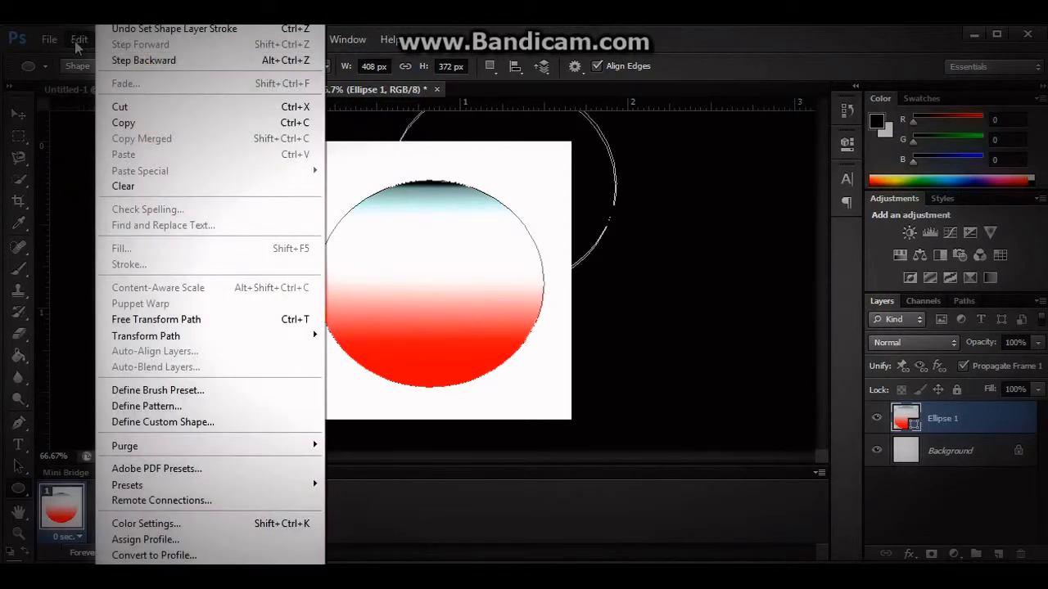
click(140, 61)
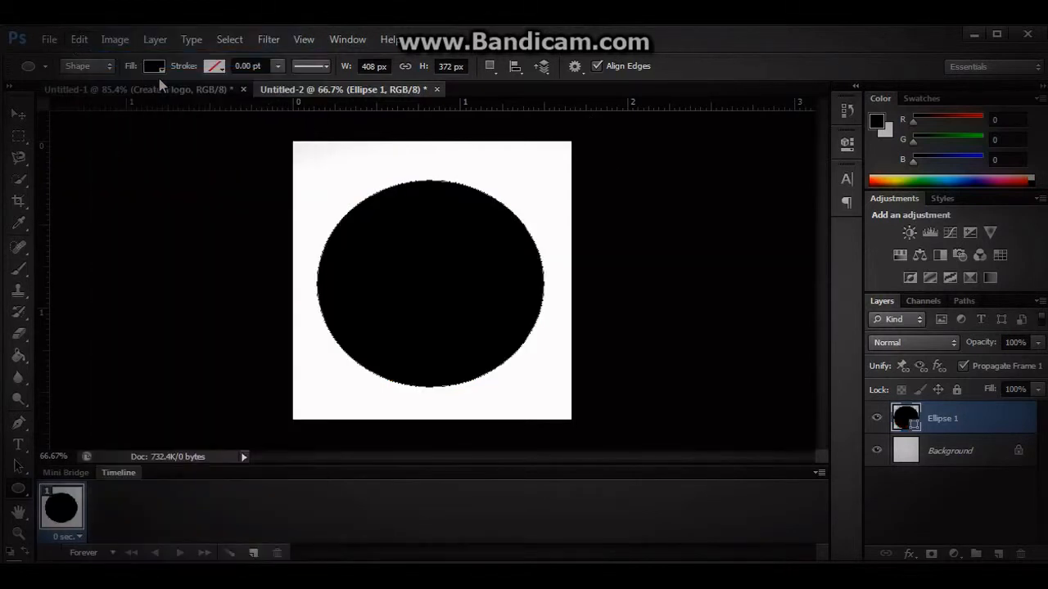
click(154, 67)
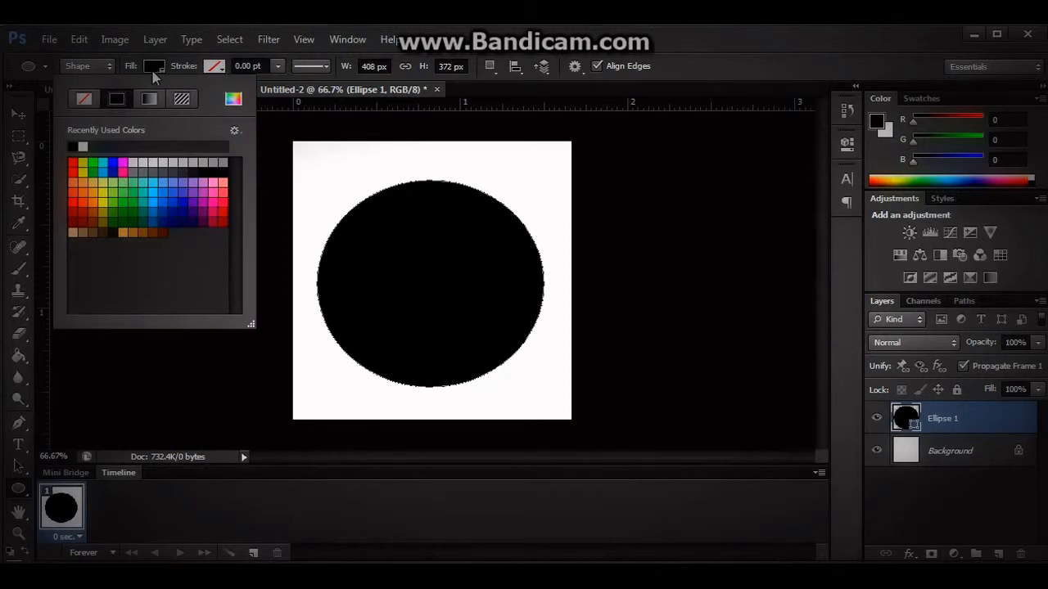
click(72, 163)
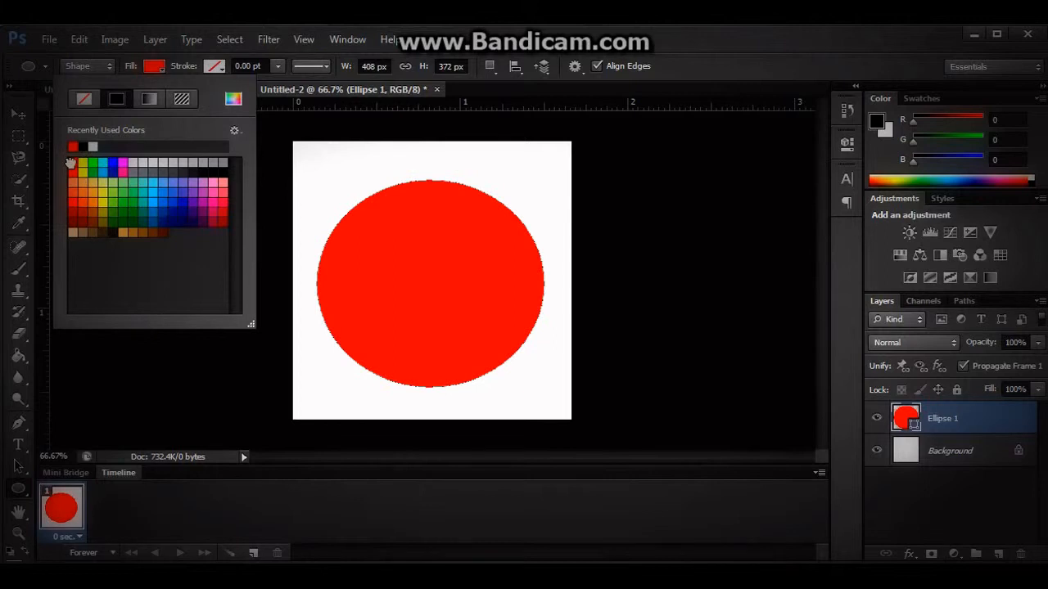
Switch the ellipse's fill to a linear gradient with a red first color stop and a black end stop.
click(149, 98)
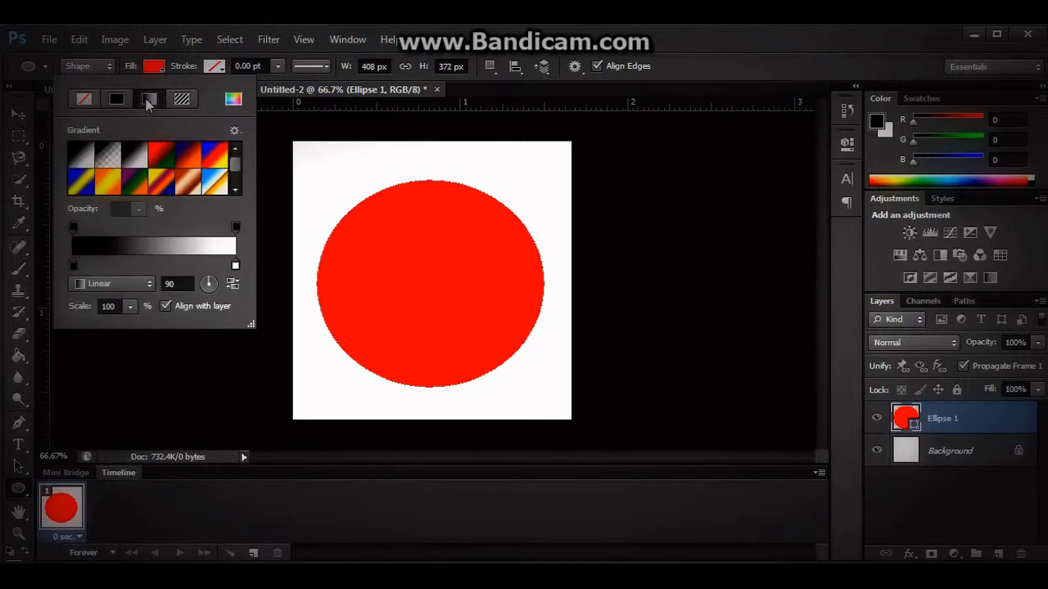
double_click(72, 265)
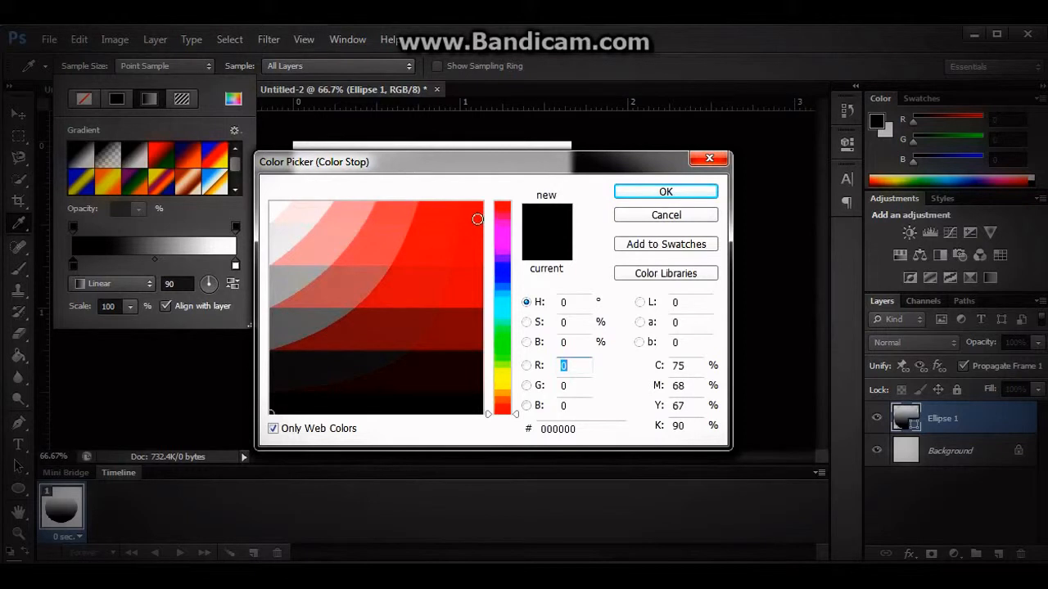
click(477, 220)
click(665, 192)
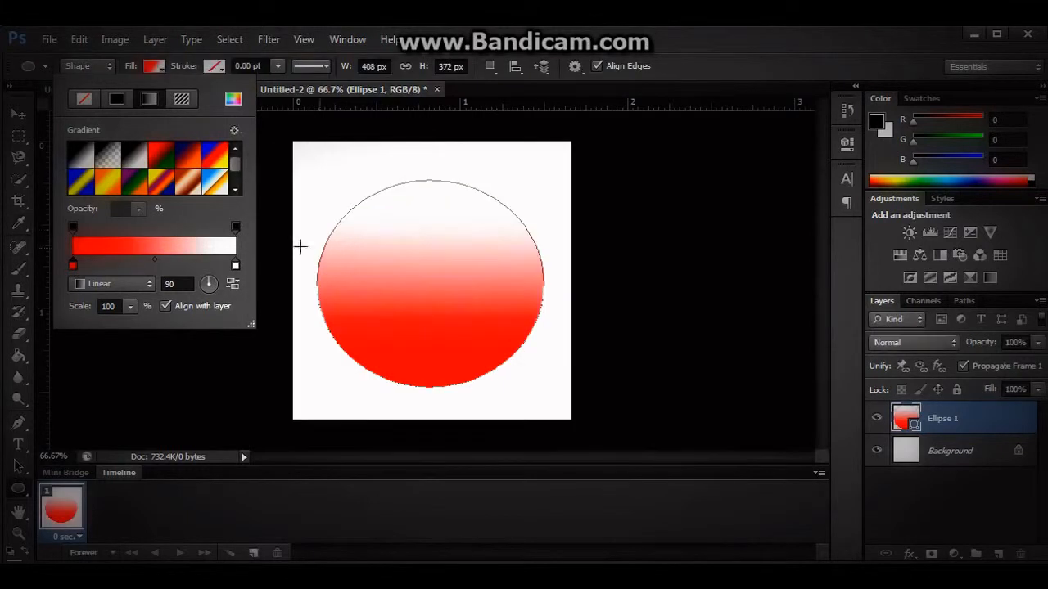
double_click(236, 267)
click(303, 399)
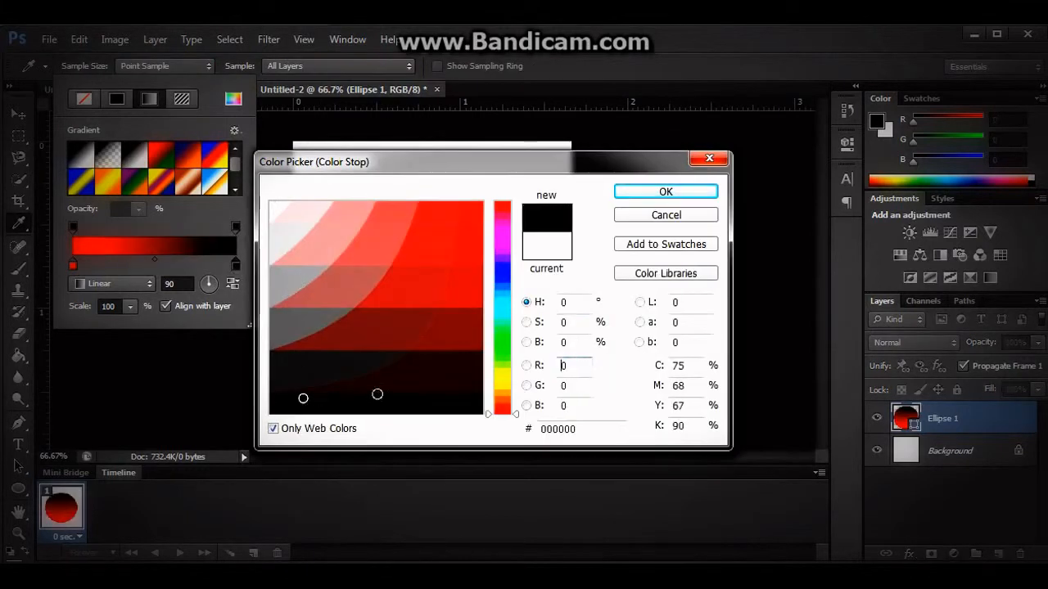
click(666, 191)
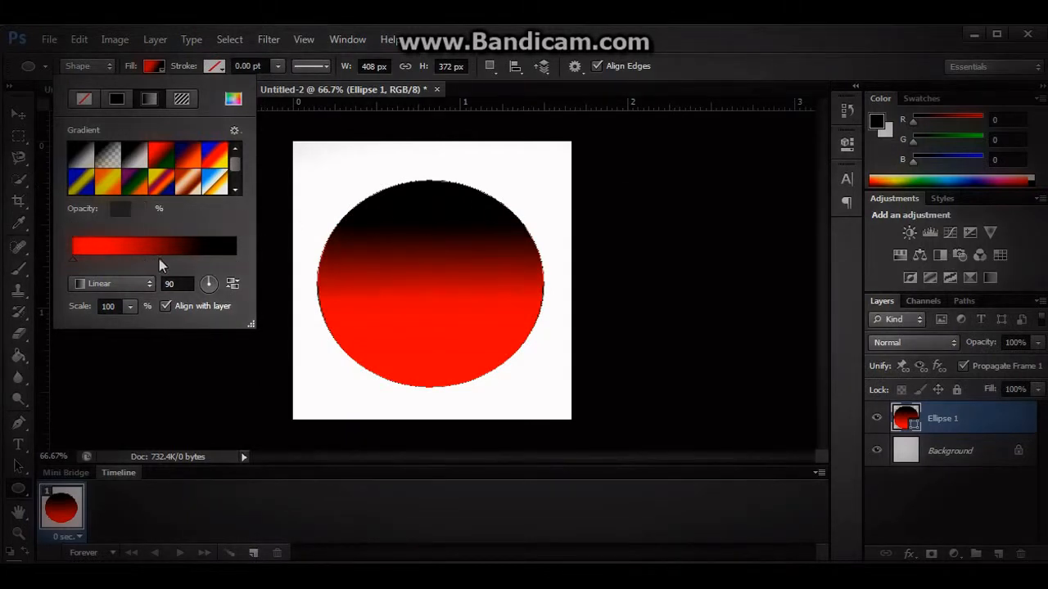
Shift the fill gradient's midpoint toward the black end and rotate the gradient to an angle of -74 degrees.
drag(179, 257, 179, 257)
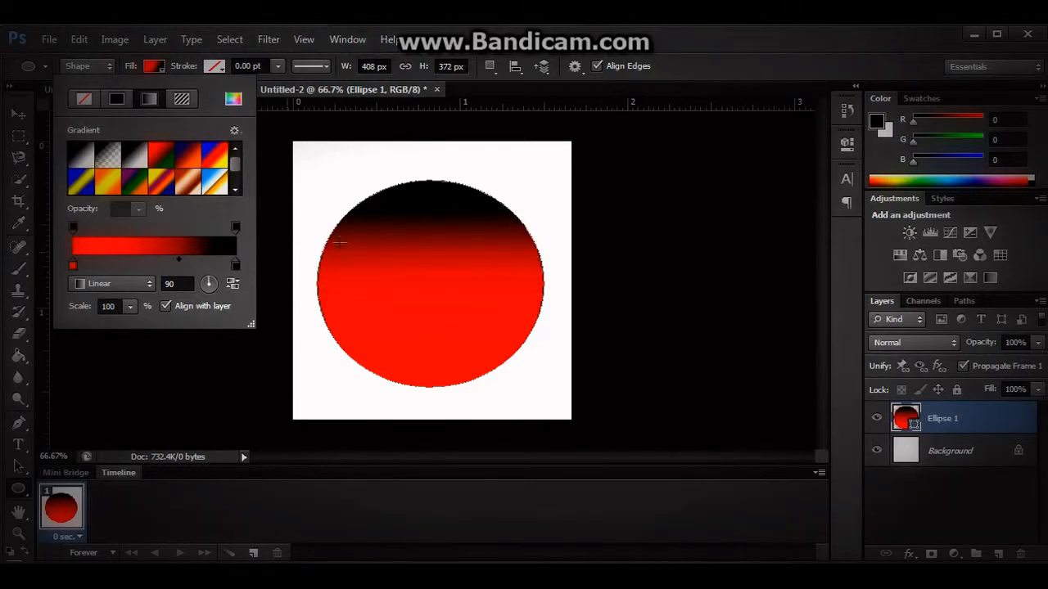
click(213, 291)
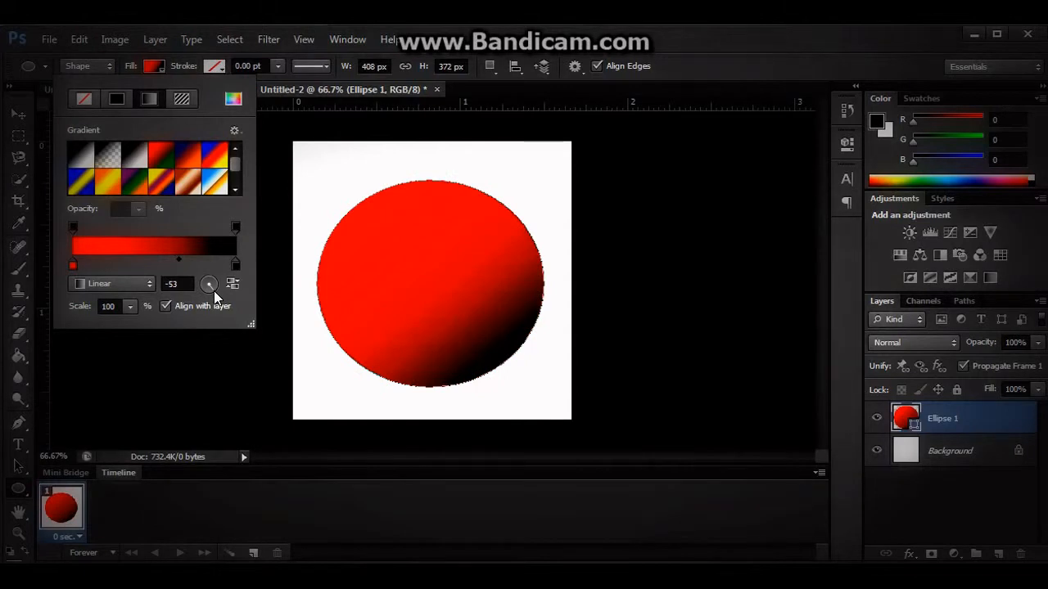
click(210, 291)
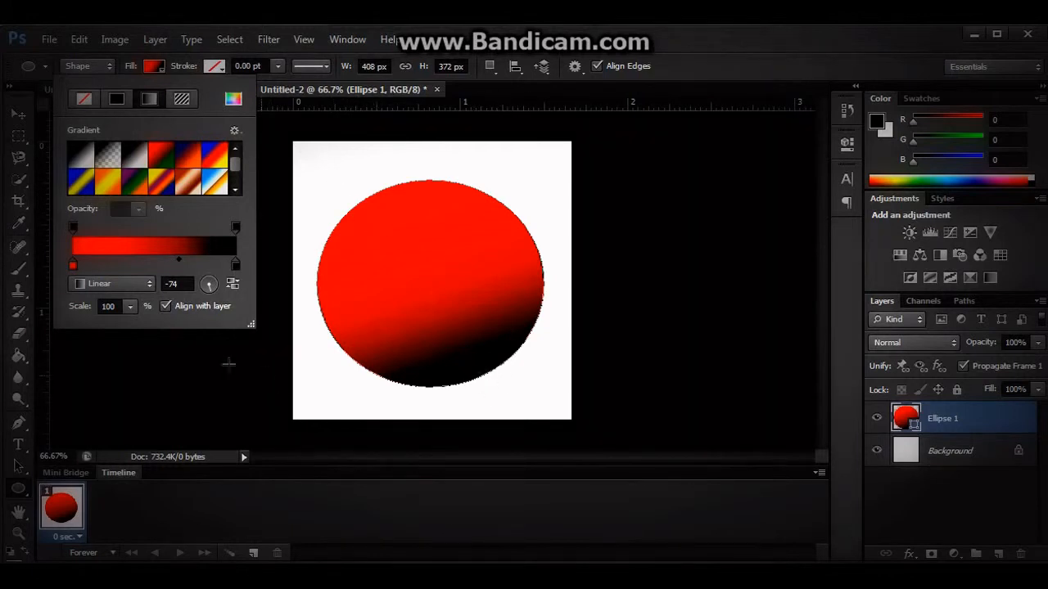
click(17, 115)
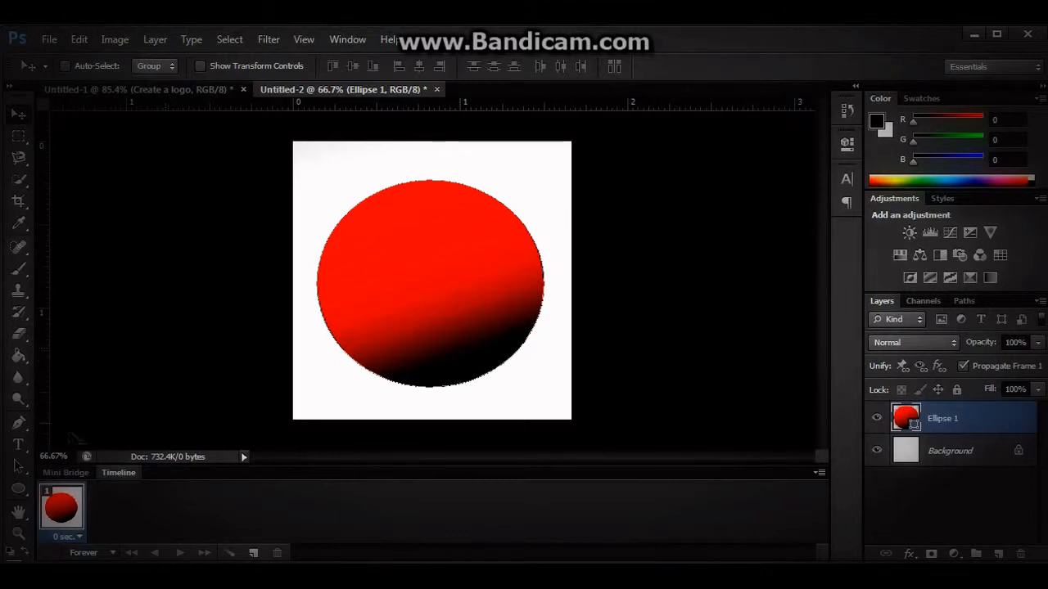
Draw a small ellipse about 61 by 64 px in the upper-left part of the red ellipse.
click(19, 489)
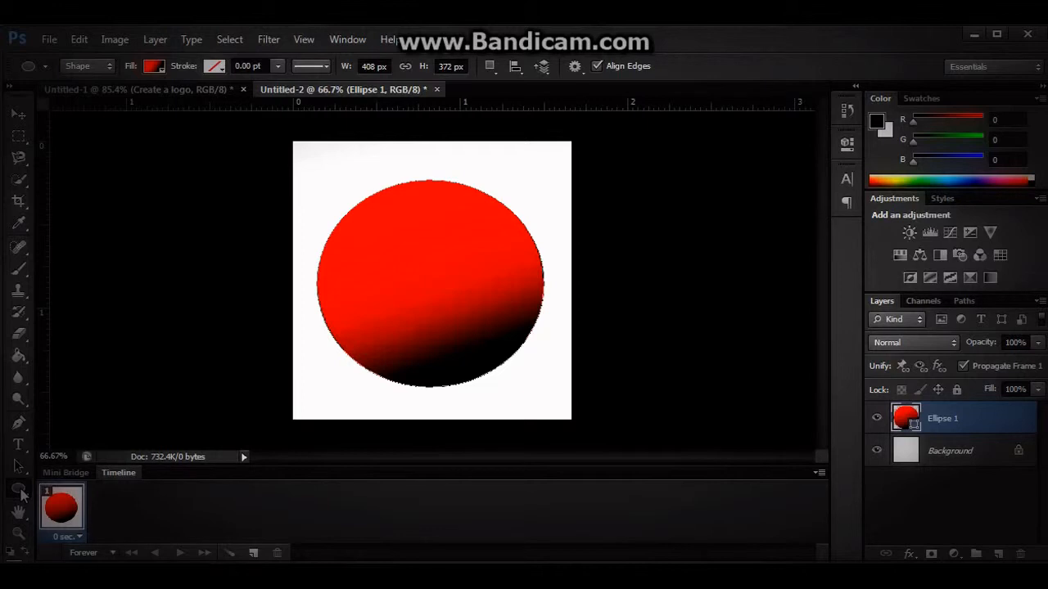
drag(400, 223, 377, 239)
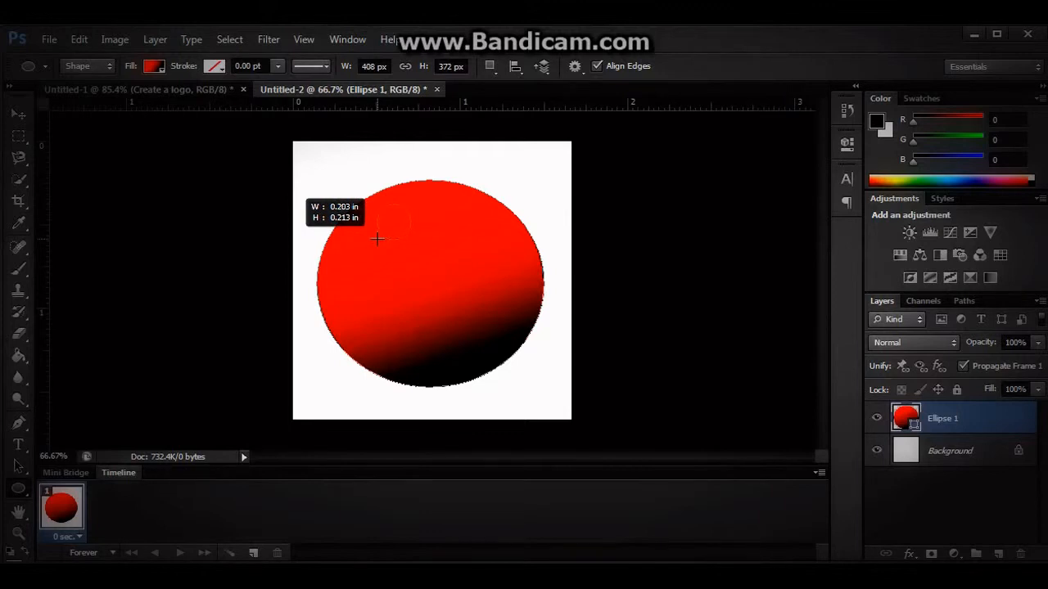
drag(378, 238, 377, 238)
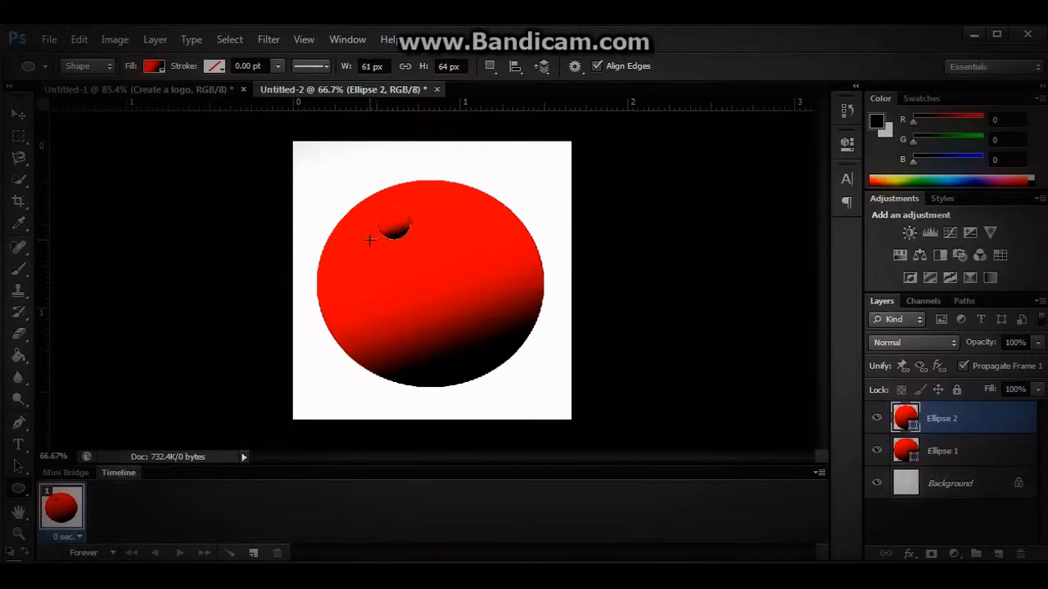
Fill the small ellipse with solid white and nudge it slightly within the upper-left part of the ball.
click(154, 66)
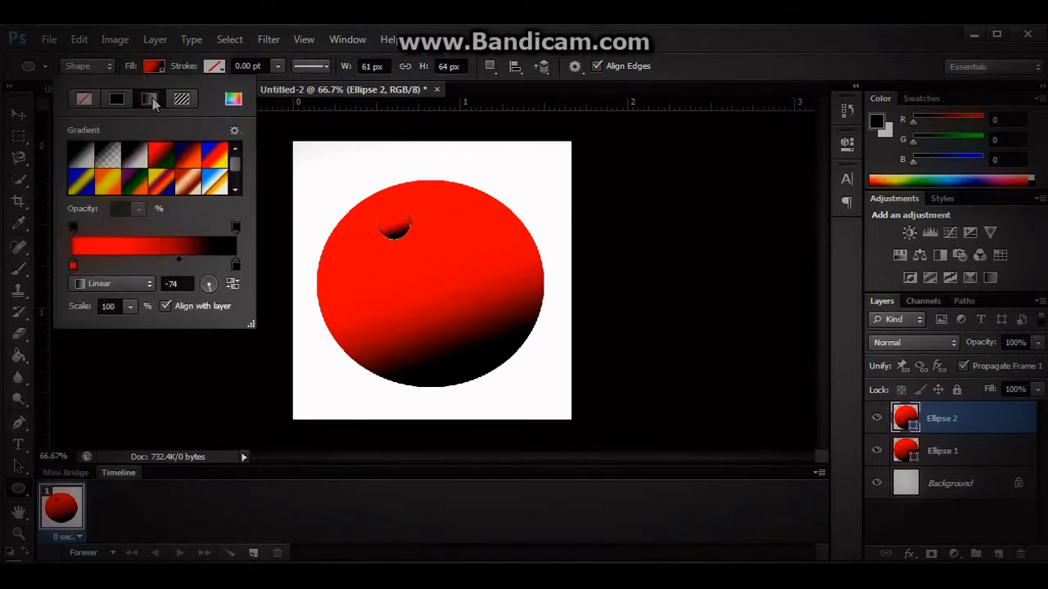
click(117, 99)
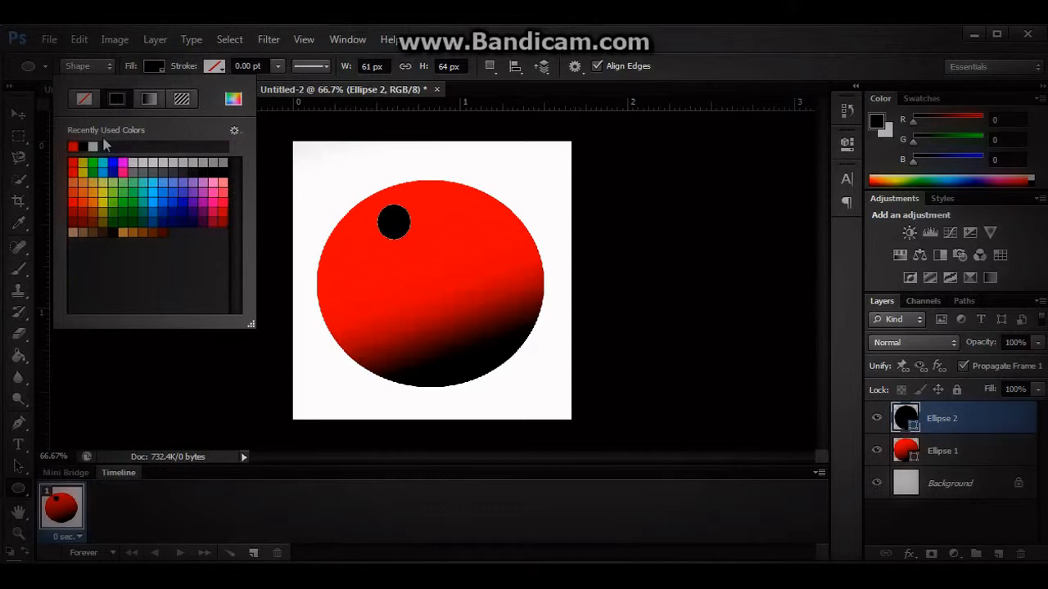
click(95, 146)
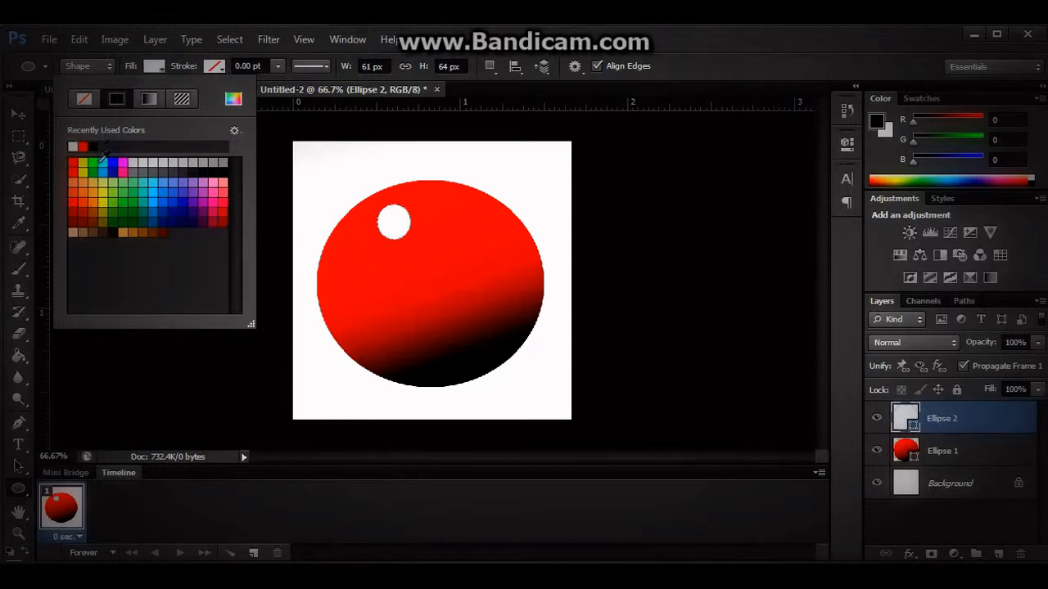
click(19, 114)
mouse_move(389, 221)
mouse_down()
mouse_move(376, 229)
mouse_move(422, 219)
mouse_move(390, 221)
mouse_up()
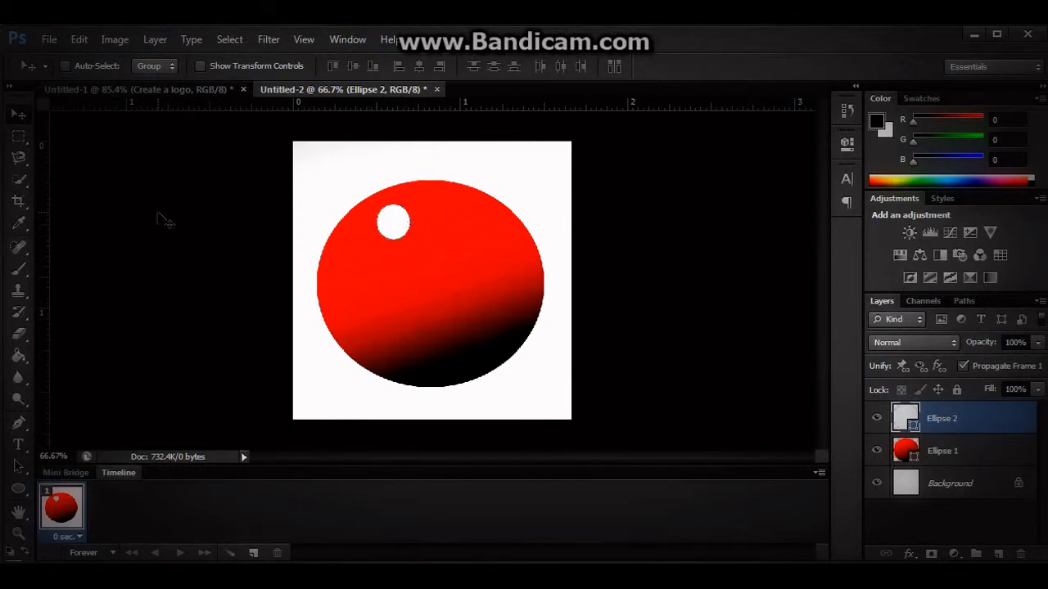
drag(398, 220, 395, 222)
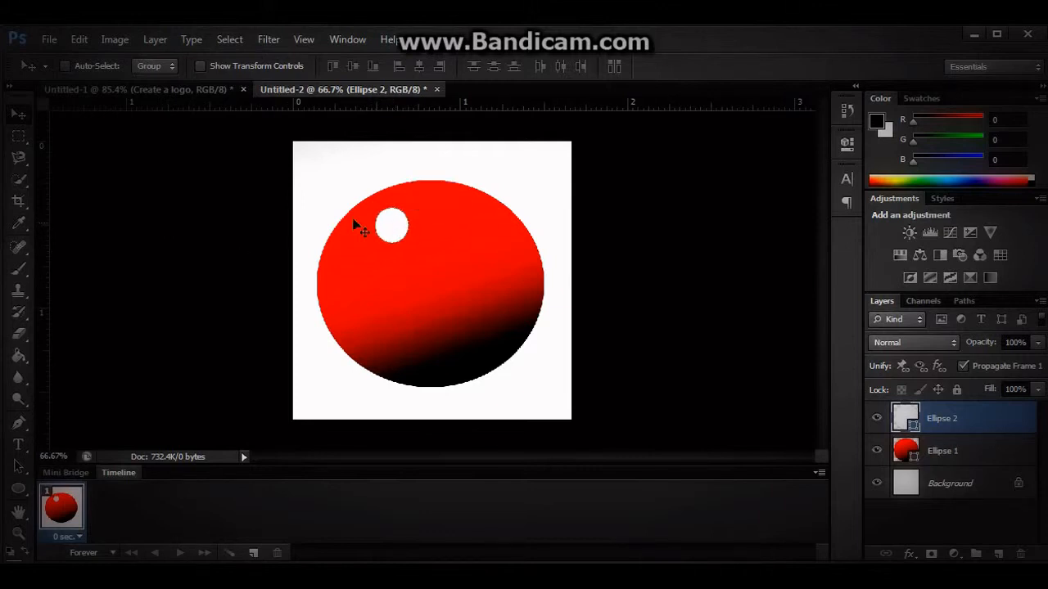
Rasterize and blur the white ellipse with Lens Blur at radius 100 and noise 27, then move the highlight slightly left and down.
click(273, 41)
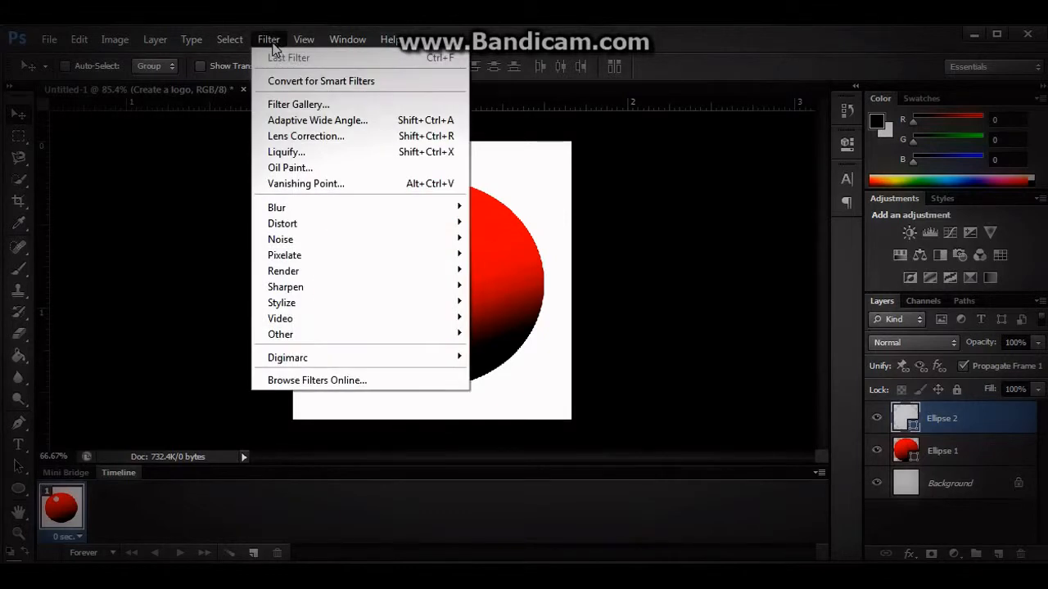
mouse_move(296, 210)
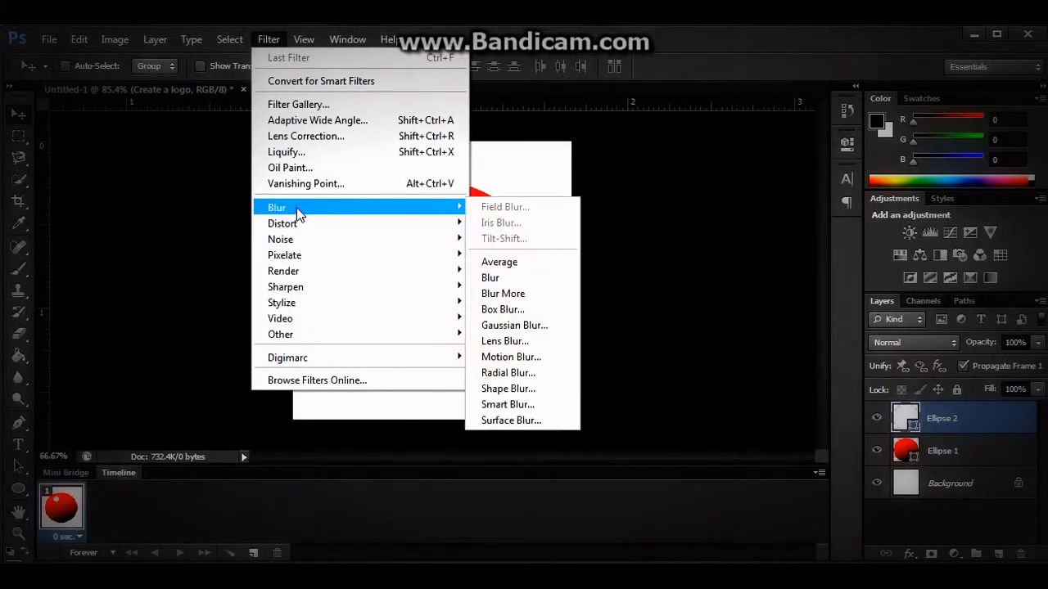
click(507, 342)
click(476, 250)
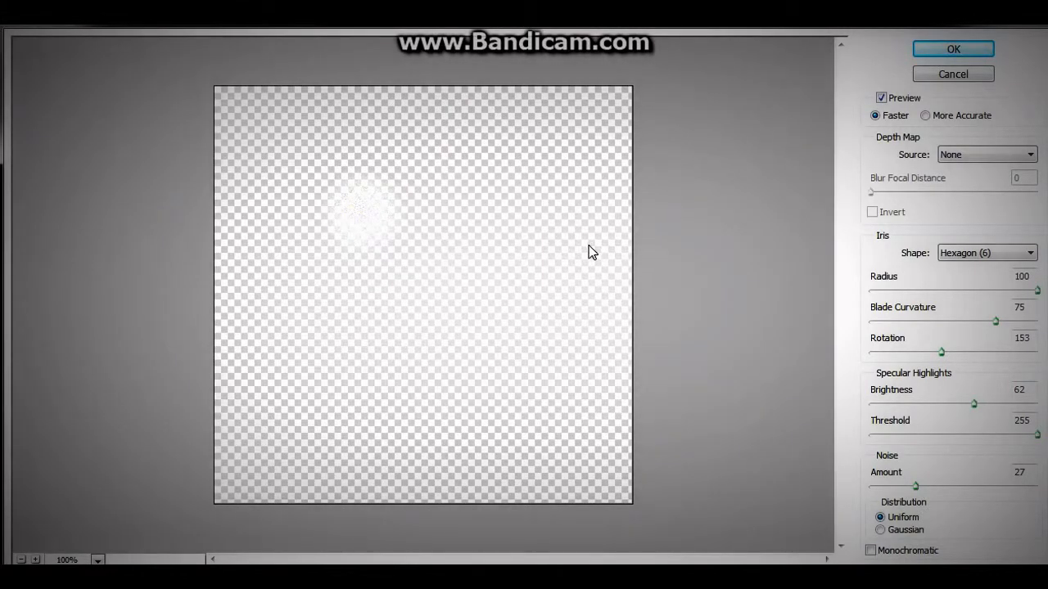
click(956, 52)
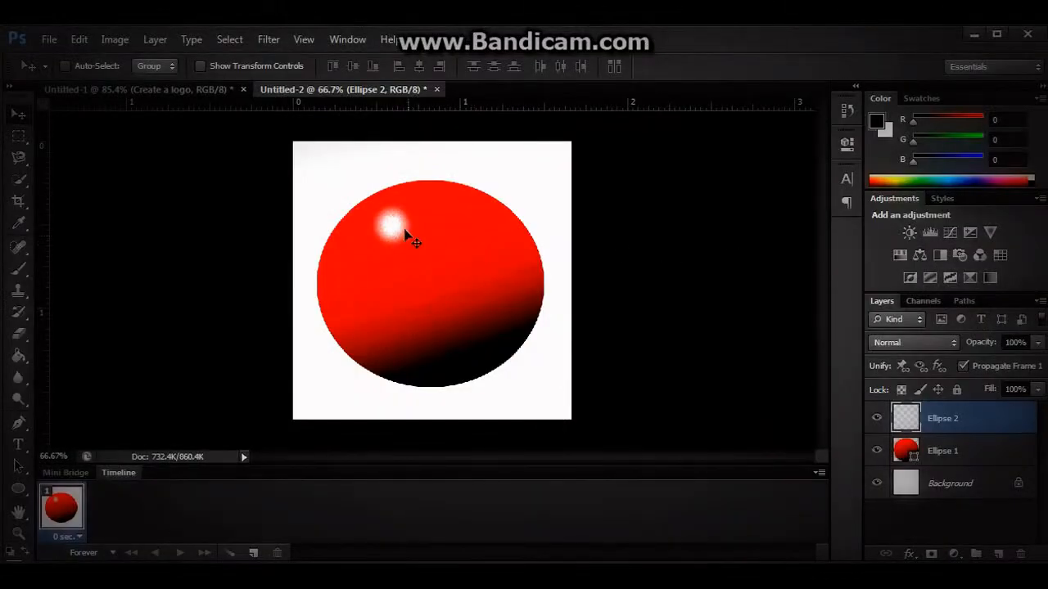
mouse_move(409, 234)
mouse_down()
mouse_move(419, 246)
mouse_move(400, 230)
mouse_move(379, 237)
mouse_move(415, 234)
mouse_move(392, 230)
mouse_move(401, 231)
mouse_up()
drag(395, 232, 389, 230)
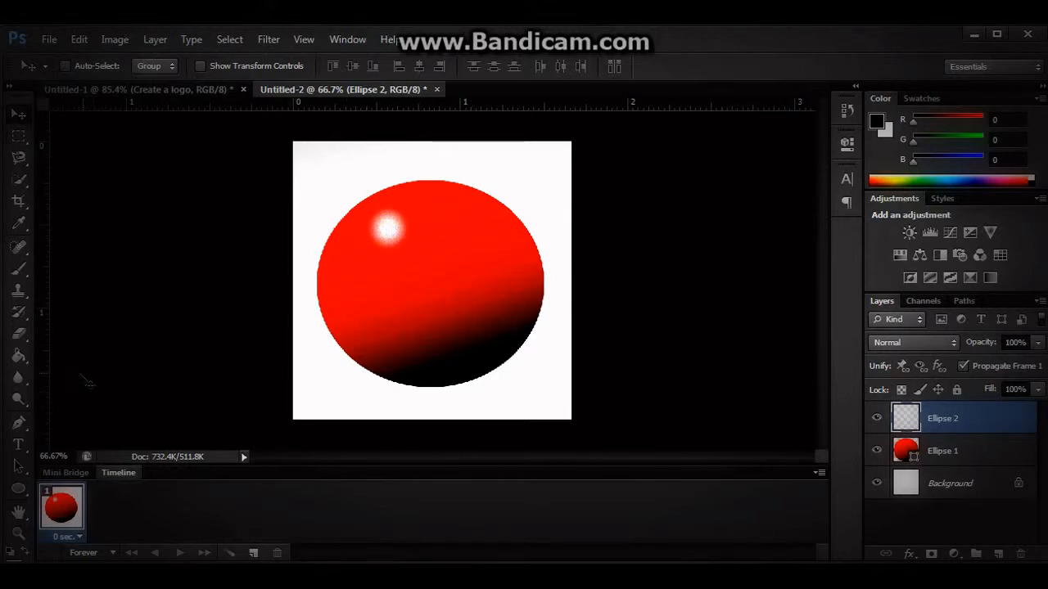
Set the Type tool's text color to white (ffffff).
click(18, 445)
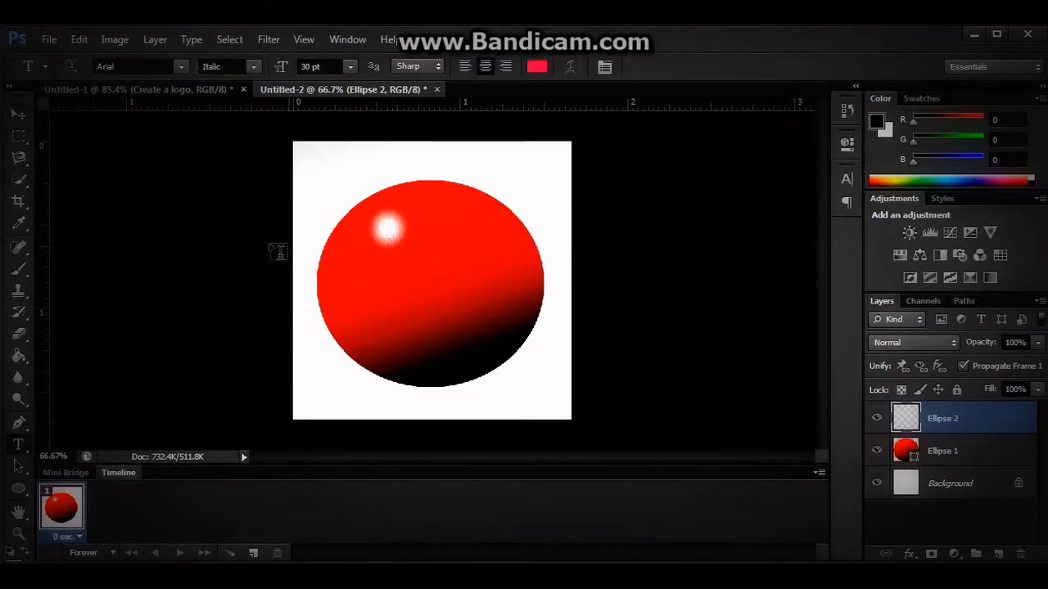
click(537, 69)
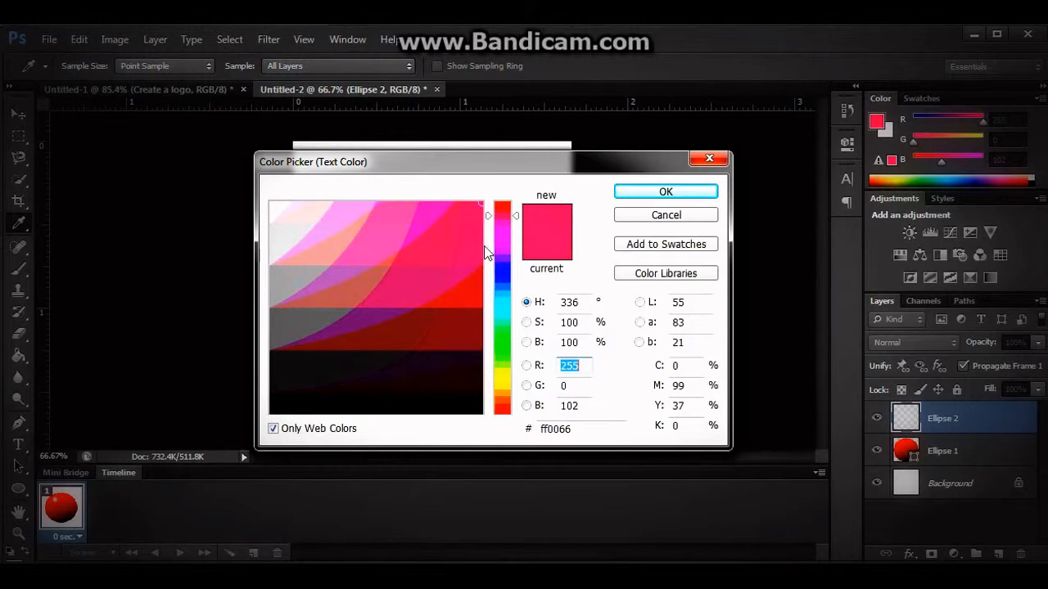
click(278, 208)
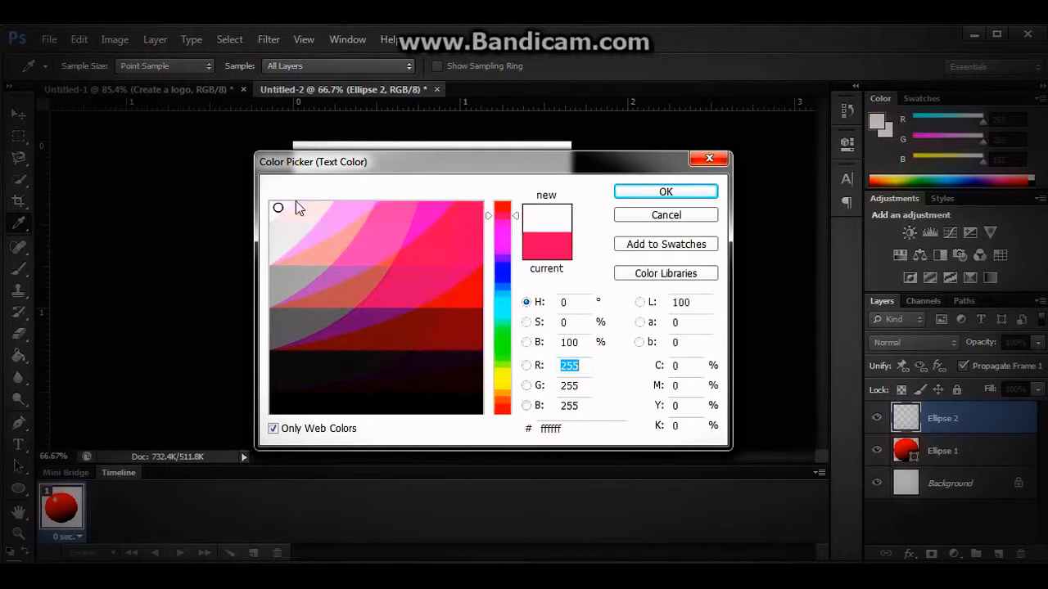
click(666, 192)
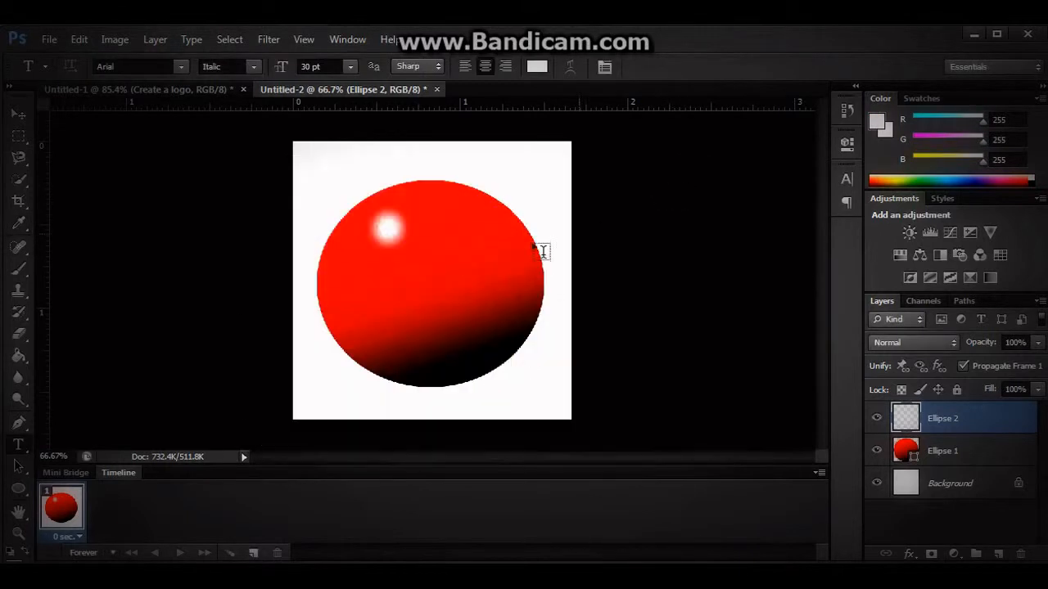
Add the text "Logo" in 30 pt Arial Italic and move it to the center of the red ball.
click(340, 287)
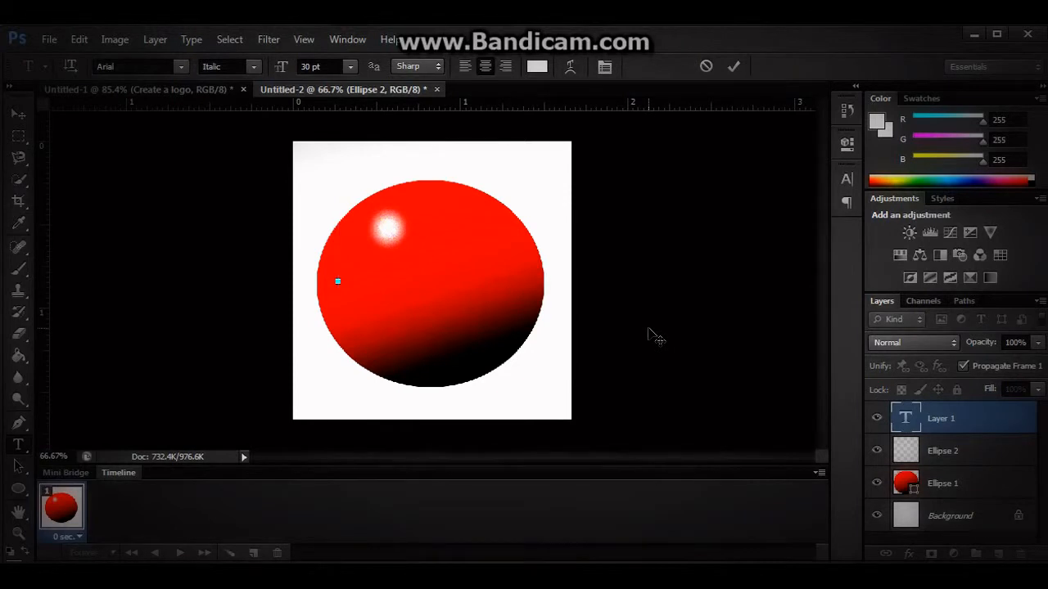
text(logo)
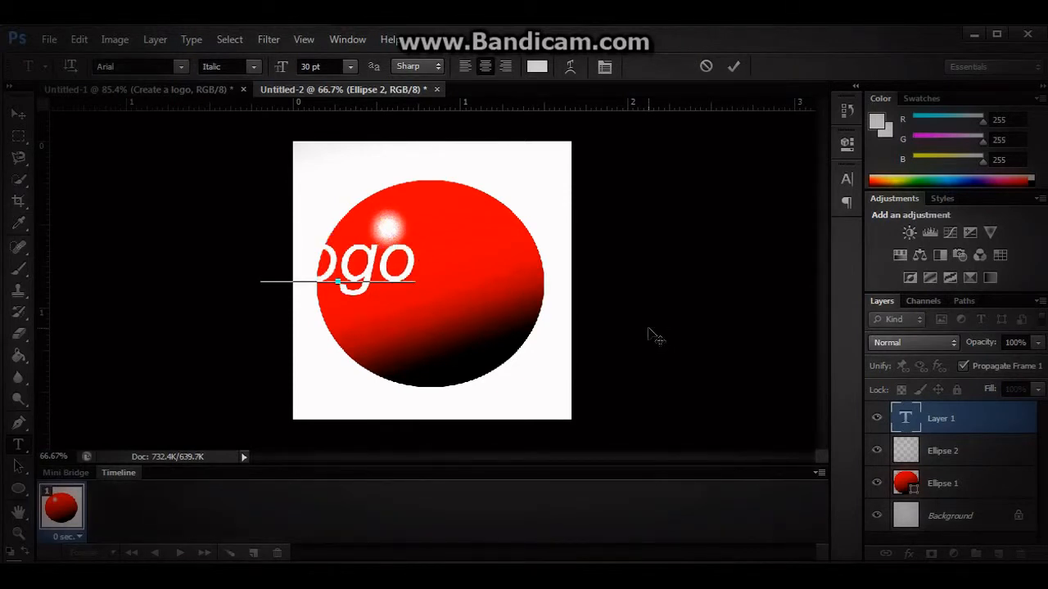
click(19, 115)
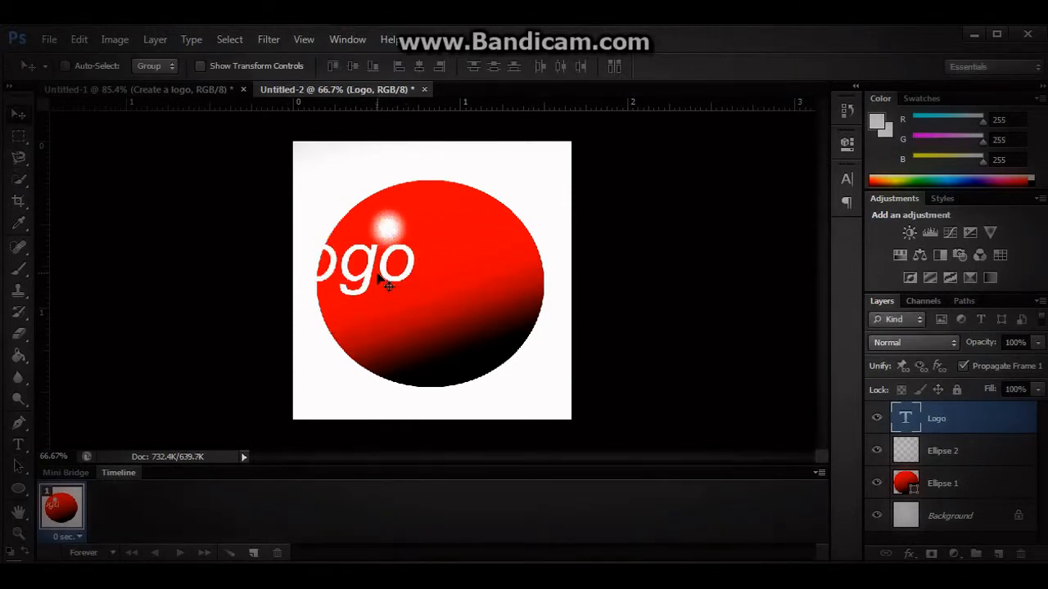
drag(379, 283, 465, 305)
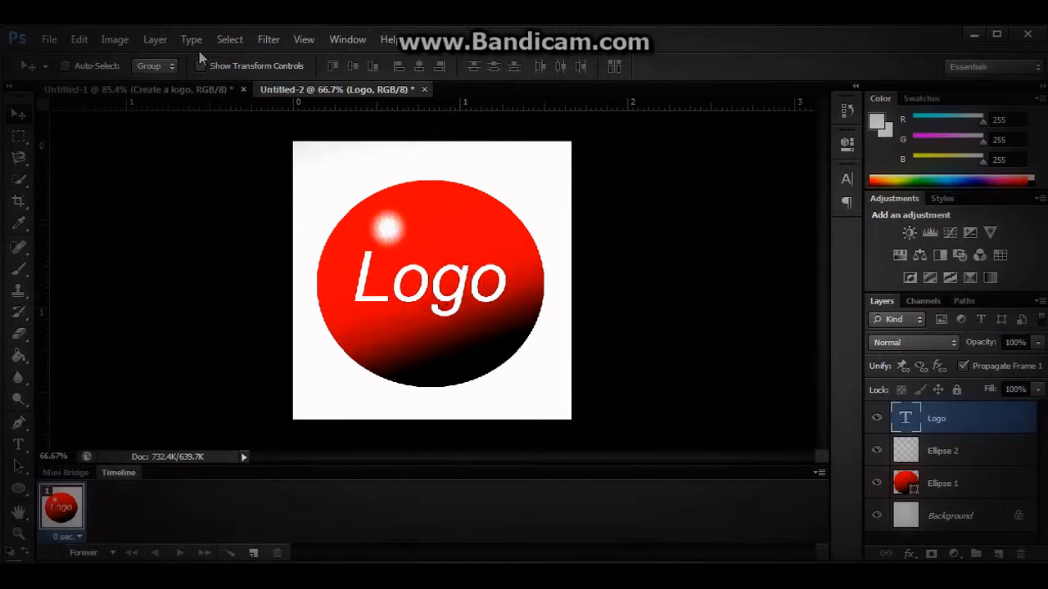
Set the "Logo" text to the Bold style of Arial.
click(18, 444)
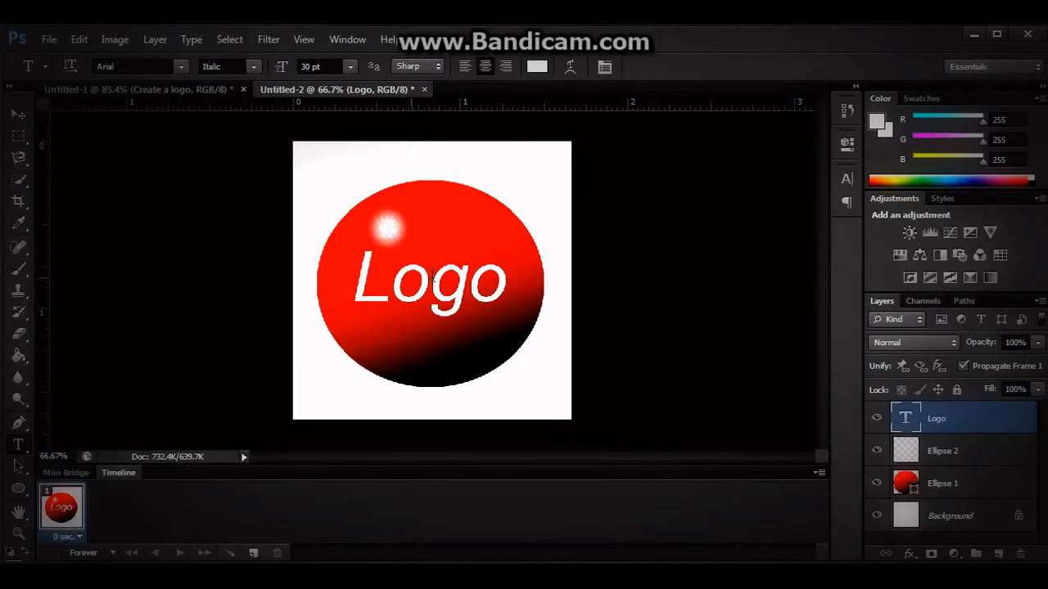
drag(503, 279, 353, 282)
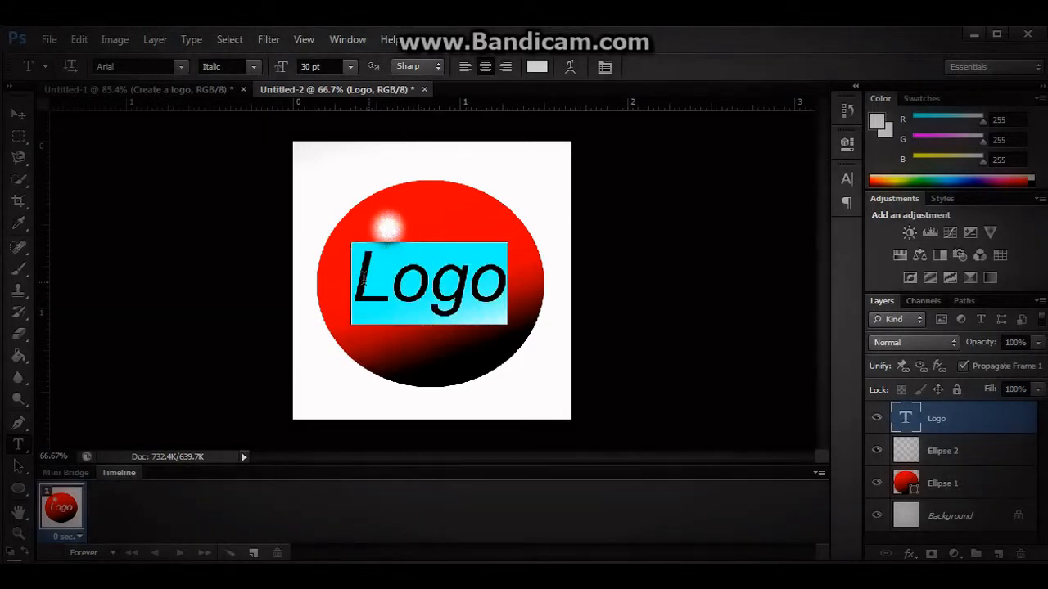
click(181, 67)
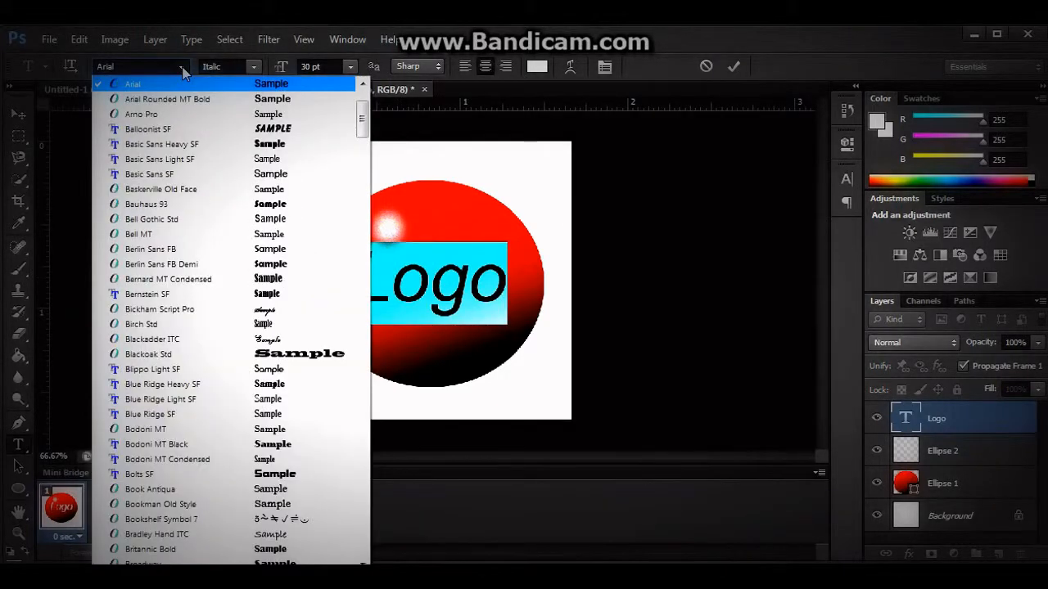
click(155, 85)
click(255, 67)
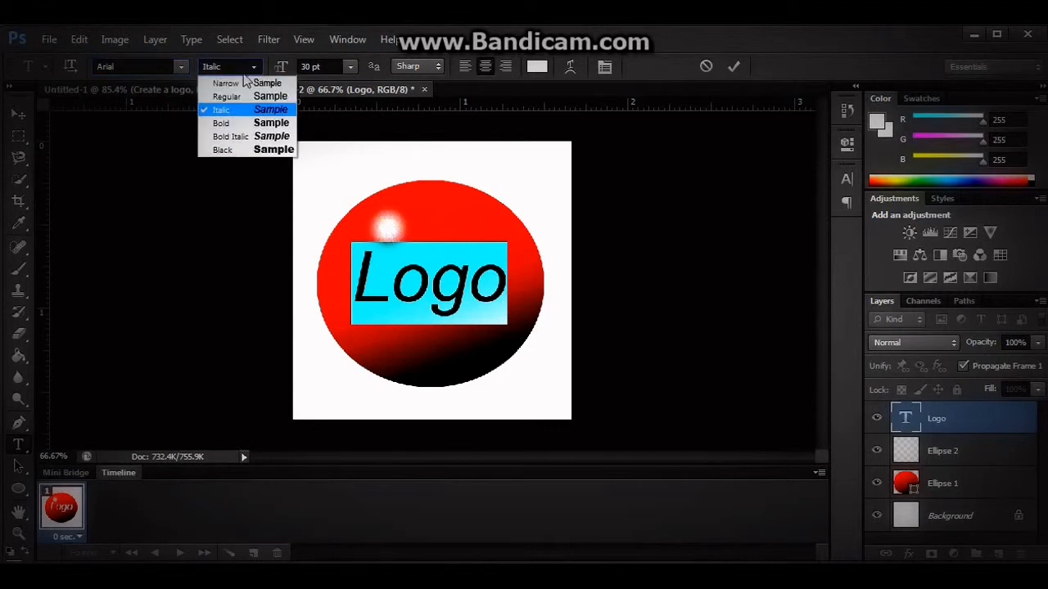
click(231, 123)
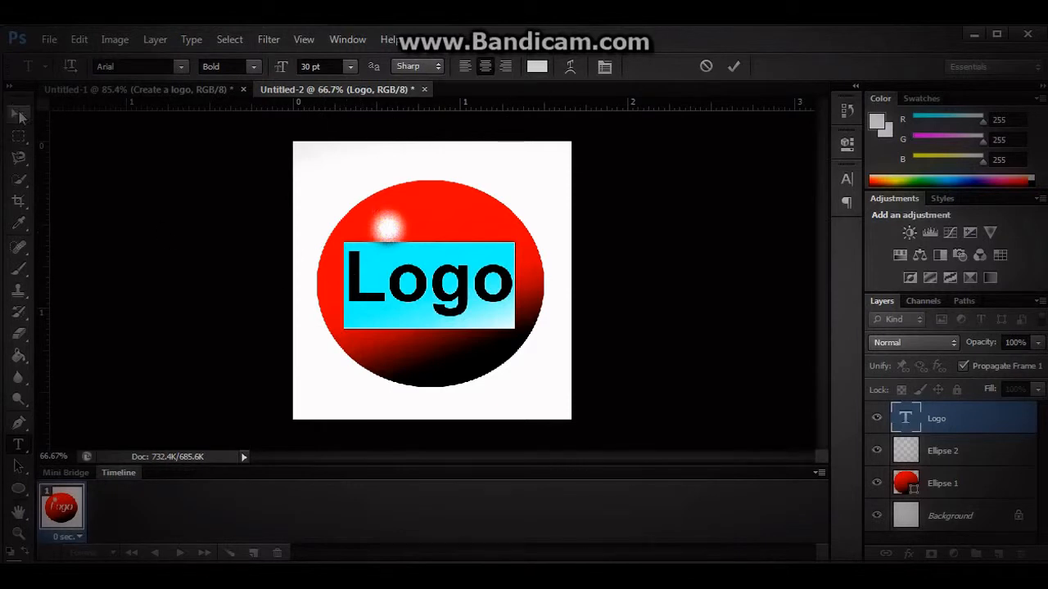
Try the "Logo" text at 36 pt and return it to 30 pt.
click(350, 66)
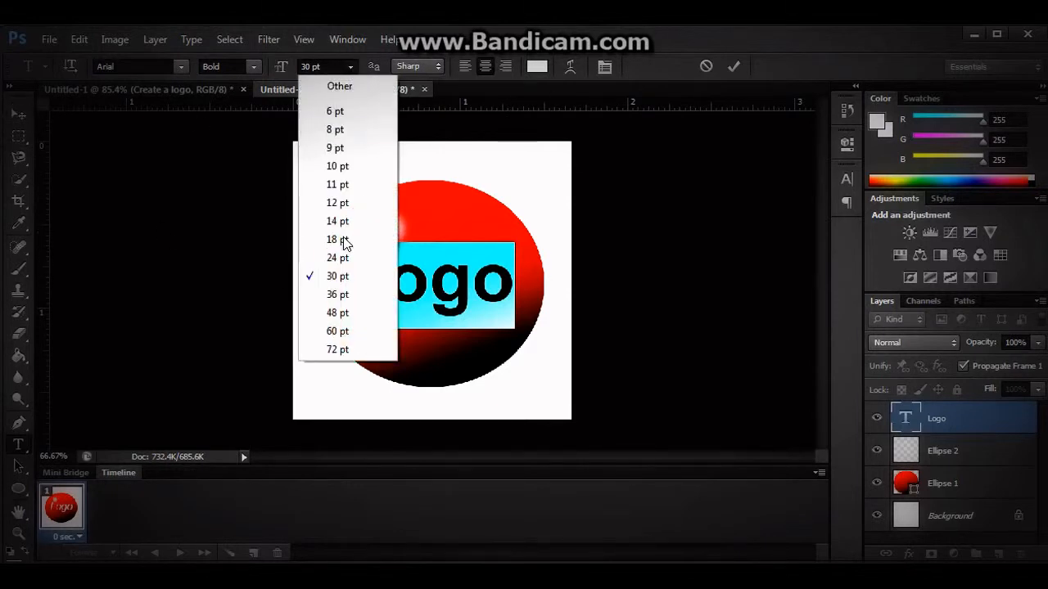
click(342, 296)
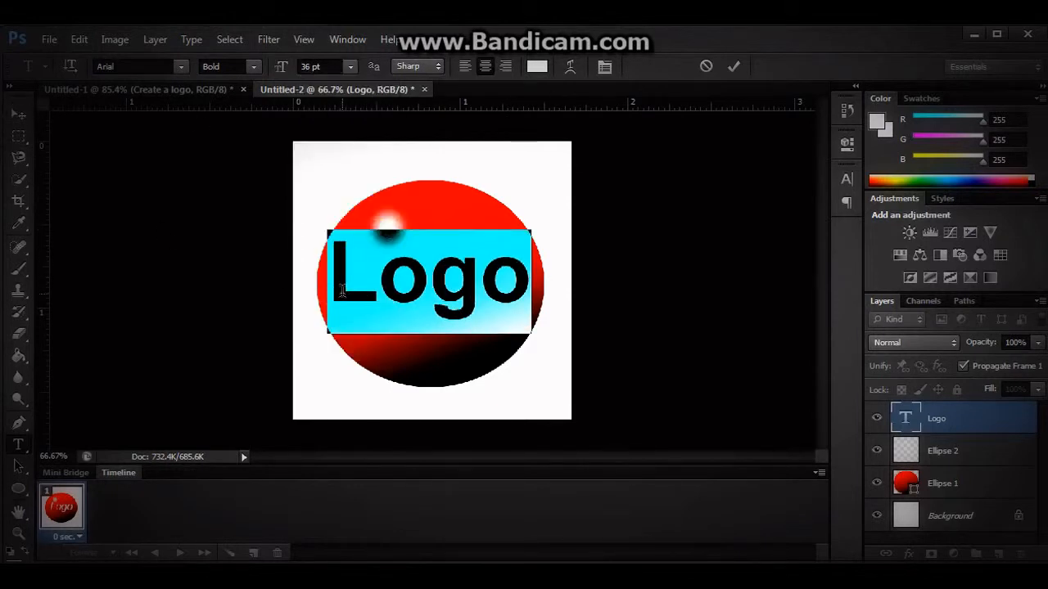
click(351, 67)
click(343, 279)
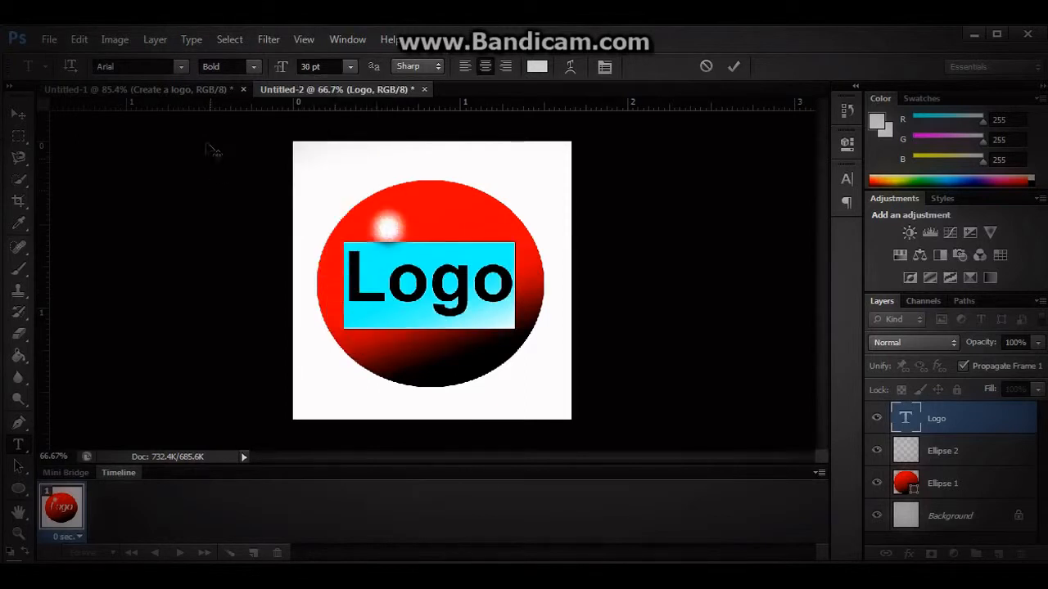
Finish editing the text and move "Logo" slightly down within the red ball.
click(20, 115)
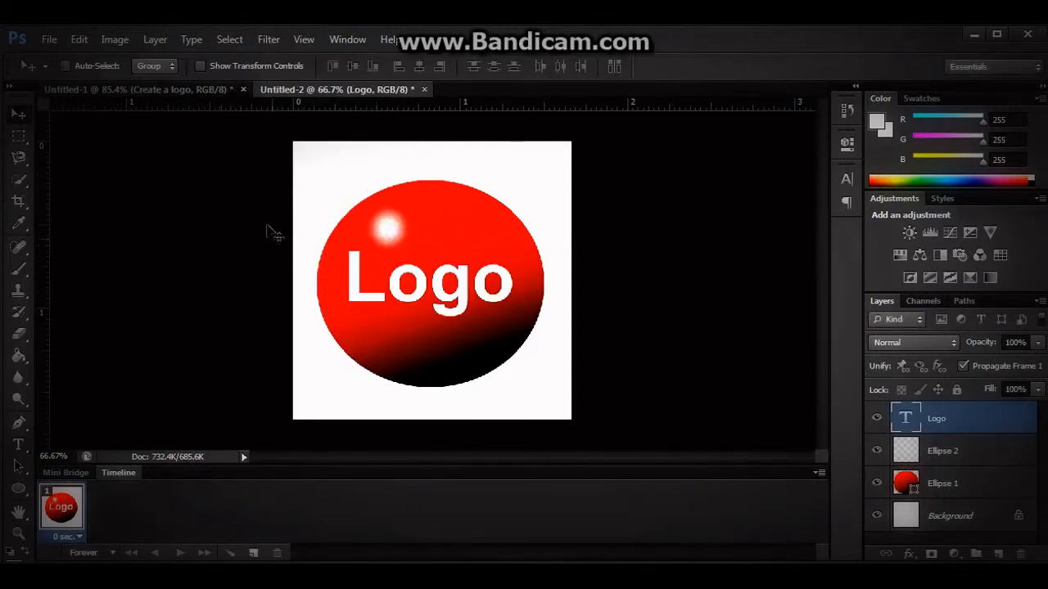
drag(443, 299, 443, 309)
Warp the "Logo" text with the Inflate style at +33% bend and shift it slightly up within the ball.
click(18, 446)
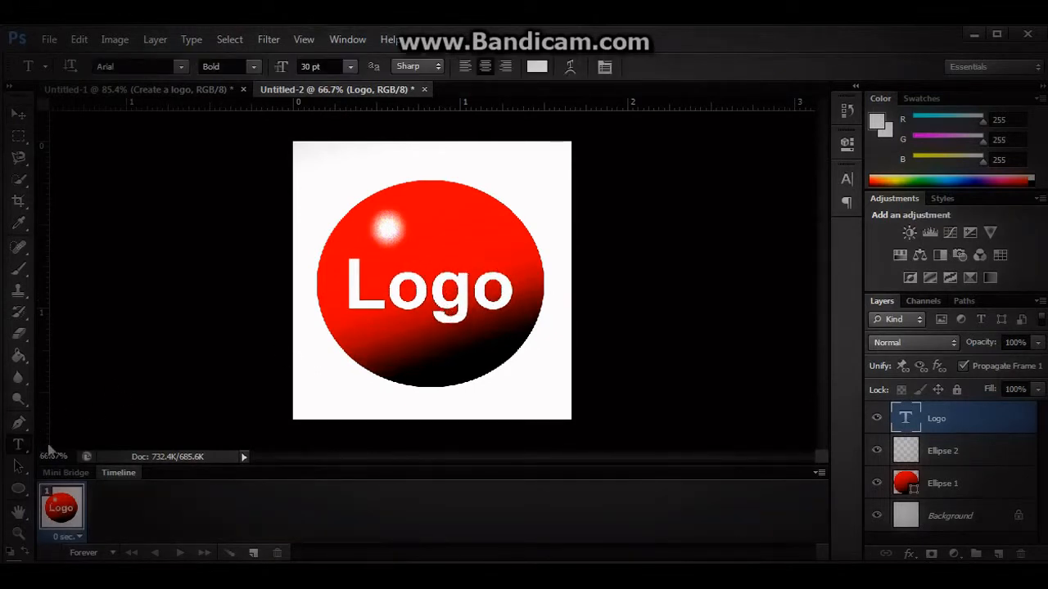
click(570, 67)
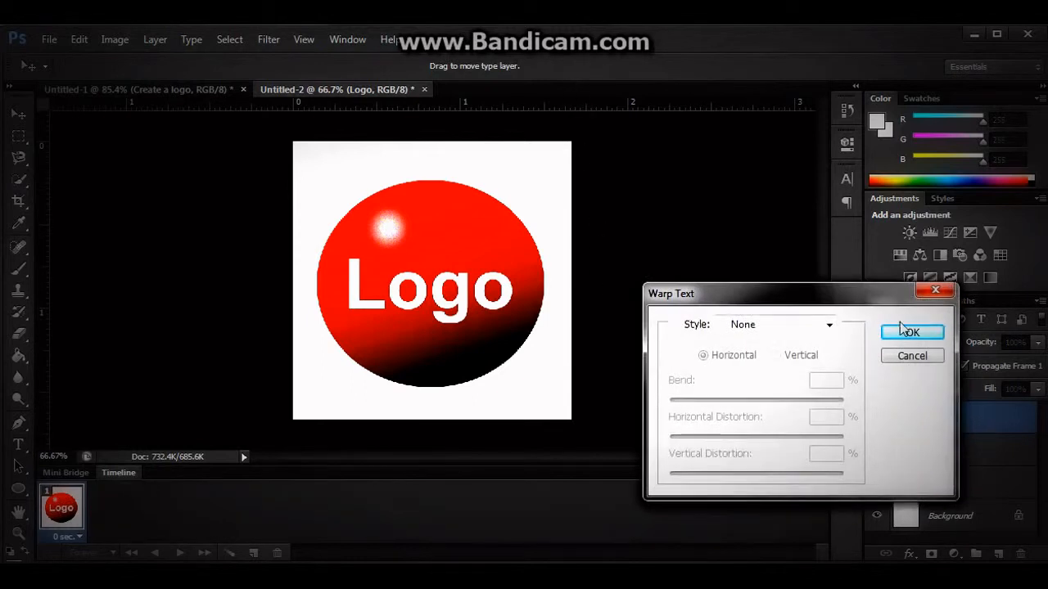
click(830, 327)
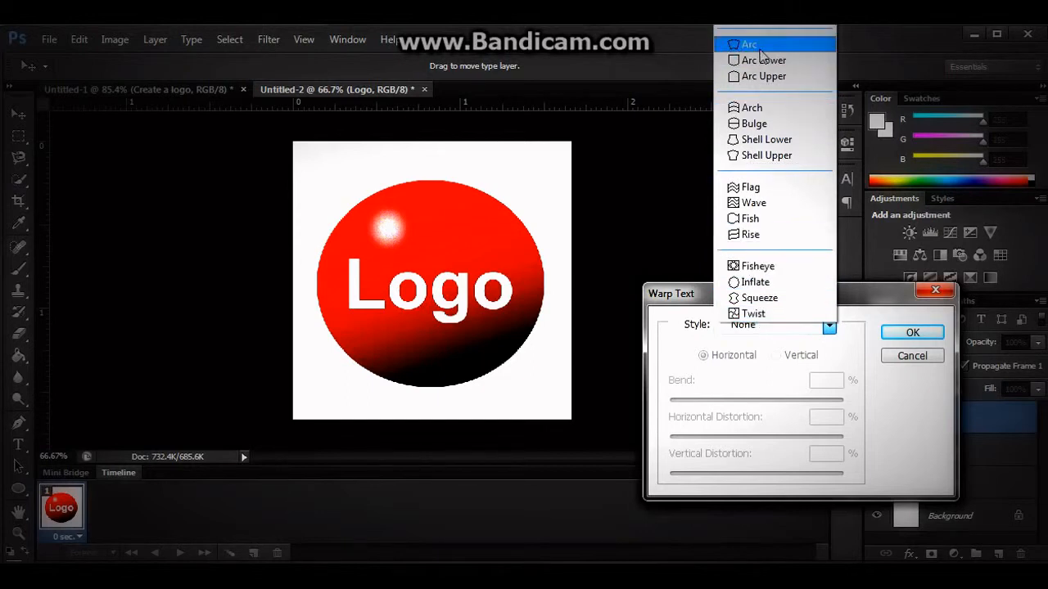
click(761, 282)
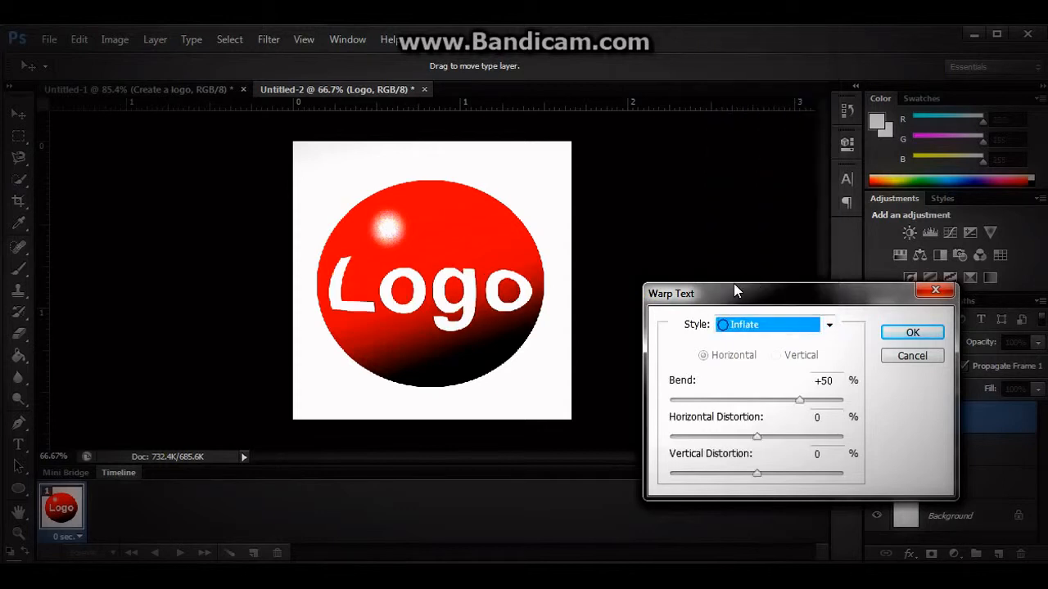
drag(469, 297, 468, 294)
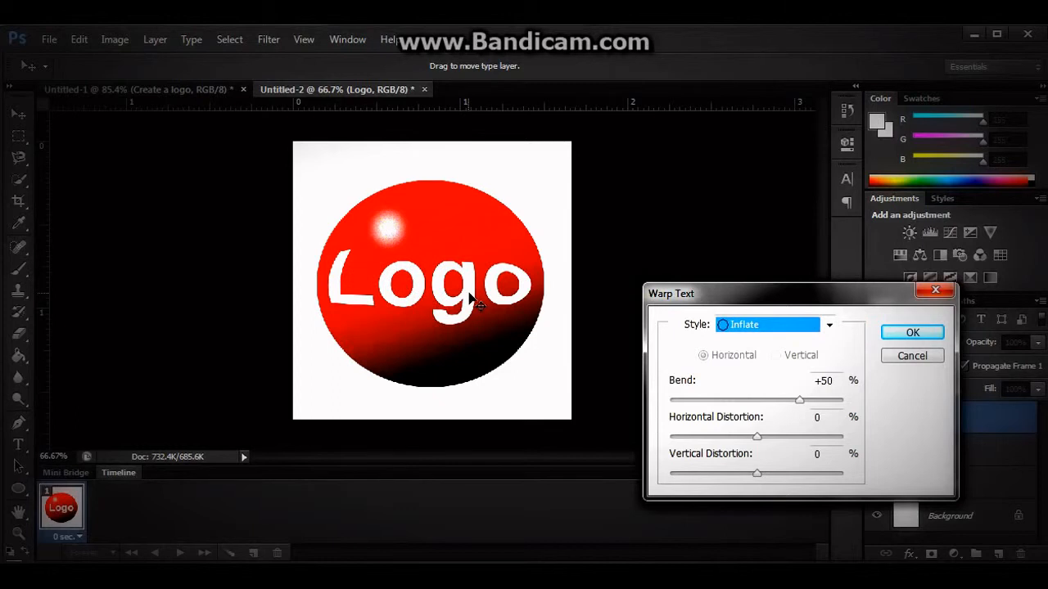
mouse_move(798, 401)
mouse_down()
mouse_move(761, 401)
mouse_move(803, 401)
mouse_move(785, 401)
mouse_up()
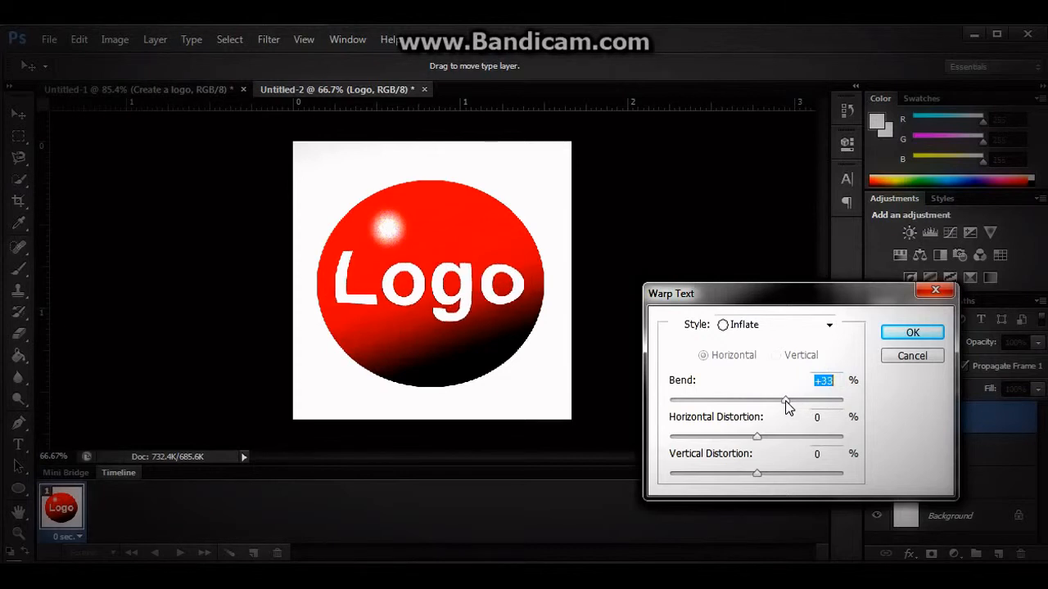
click(912, 333)
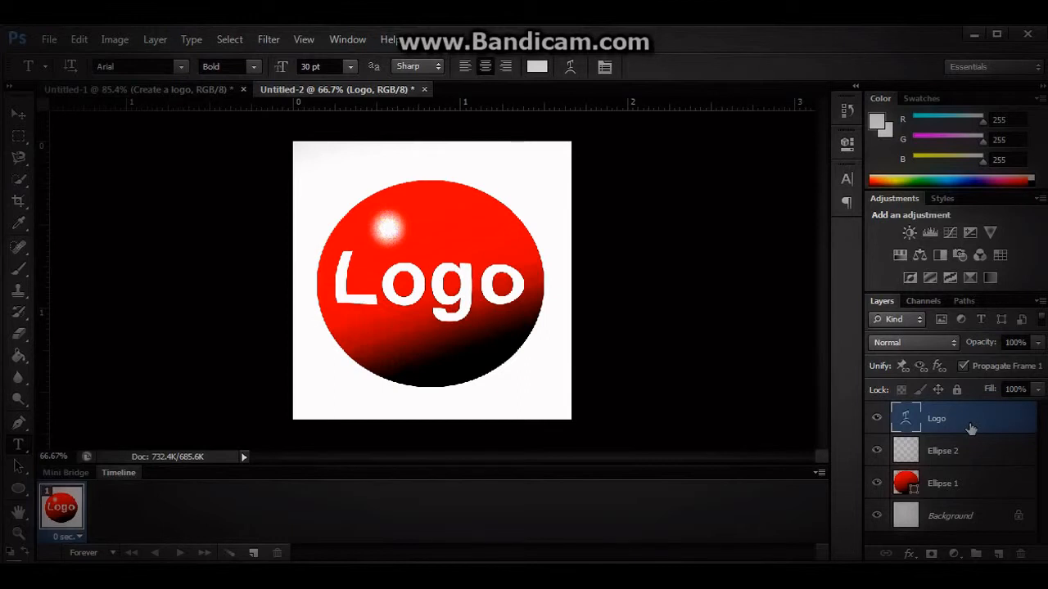
Add a Drop Shadow layer style to the "Logo" text and slightly increase the shadow's distance.
click(161, 39)
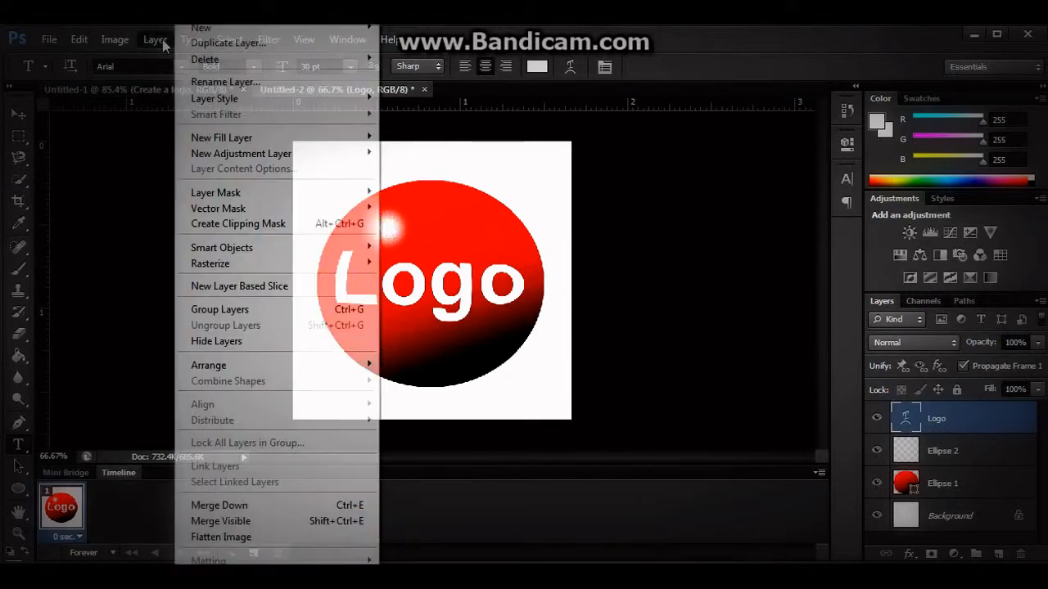
mouse_move(240, 199)
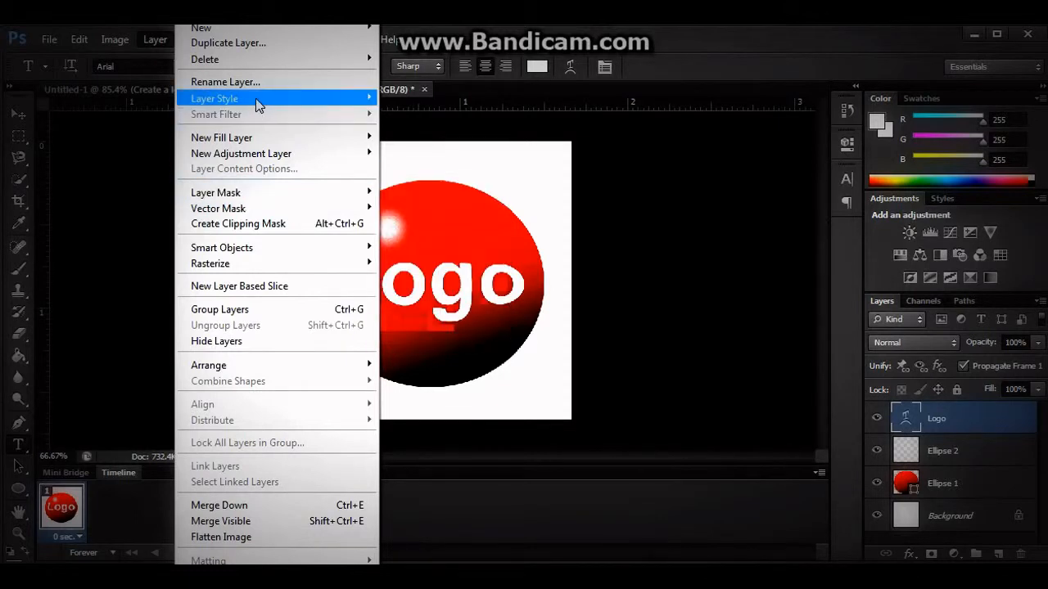
mouse_move(335, 97)
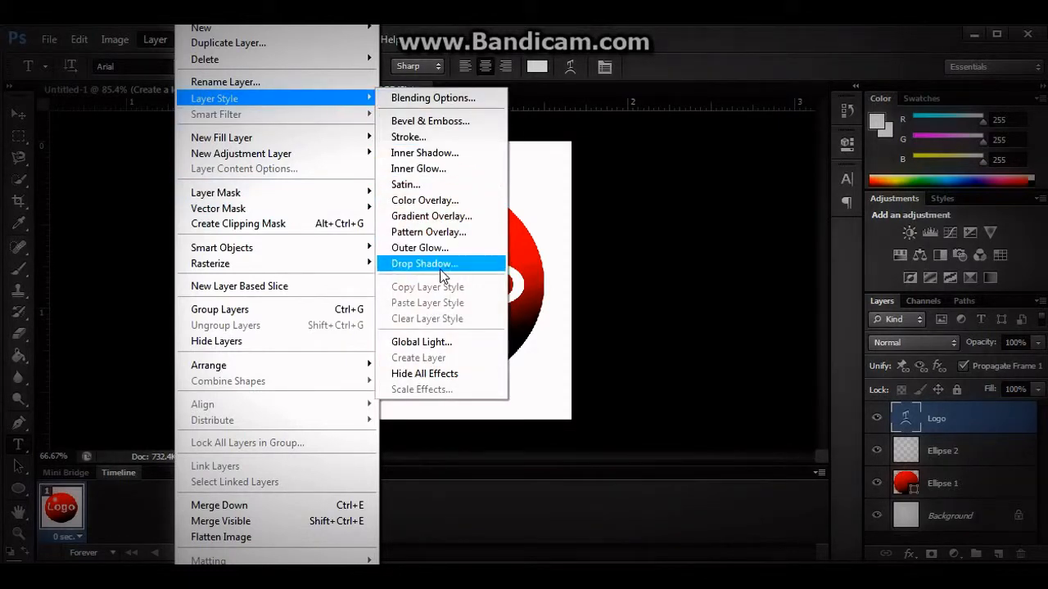
click(478, 262)
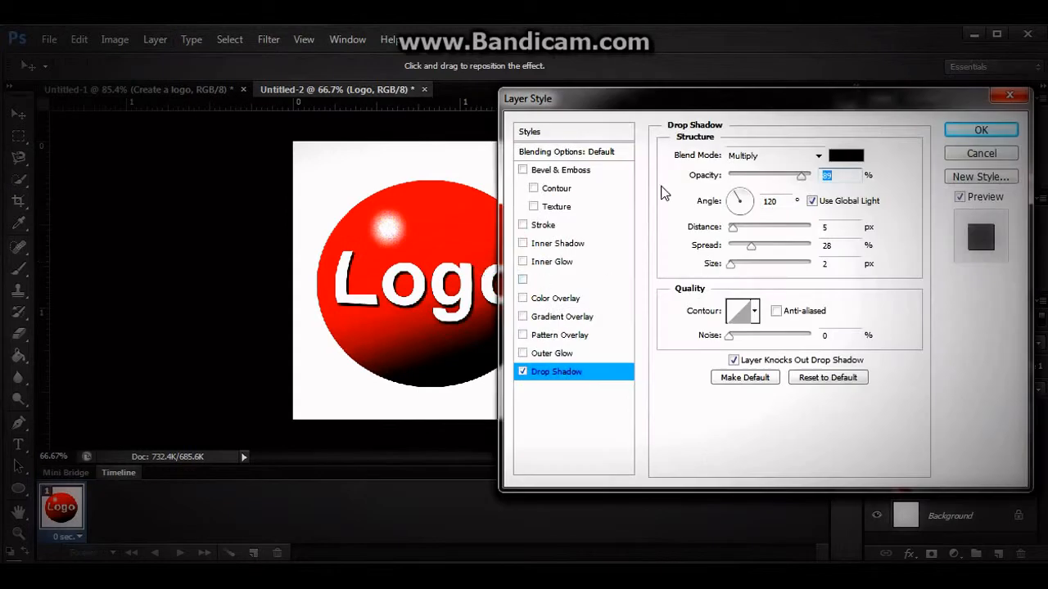
drag(671, 103, 749, 105)
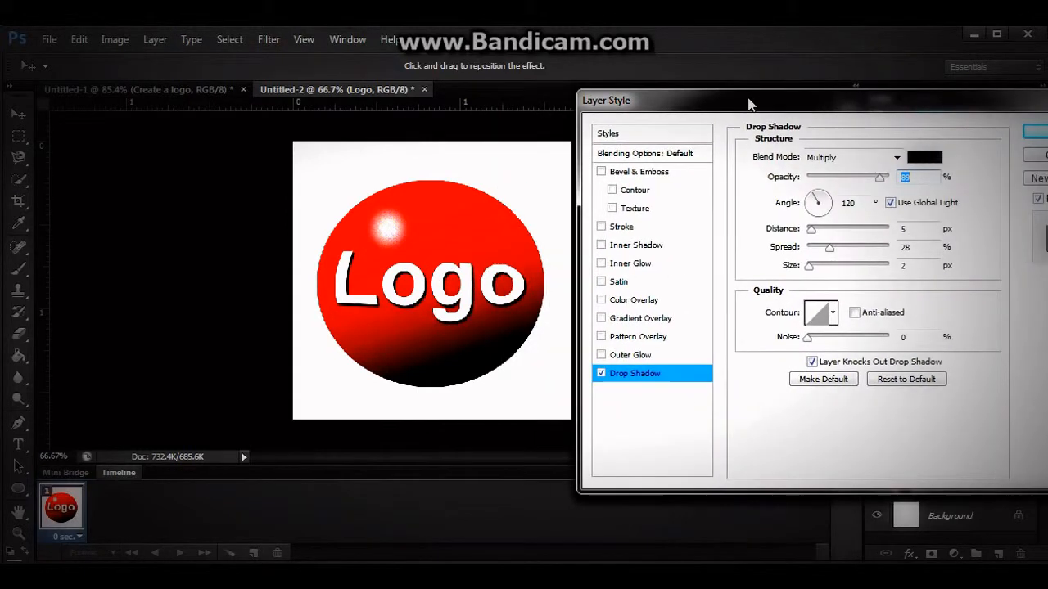
drag(814, 232, 818, 233)
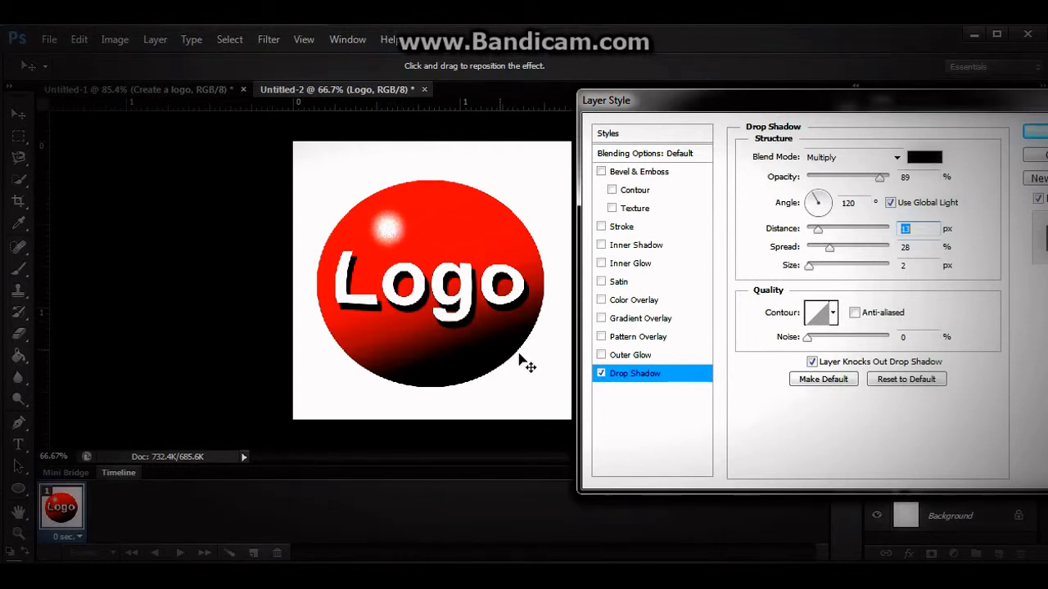
mouse_move(857, 113)
mouse_down()
mouse_move(713, 103)
mouse_move(864, 105)
mouse_up()
drag(816, 239, 815, 243)
click(1030, 127)
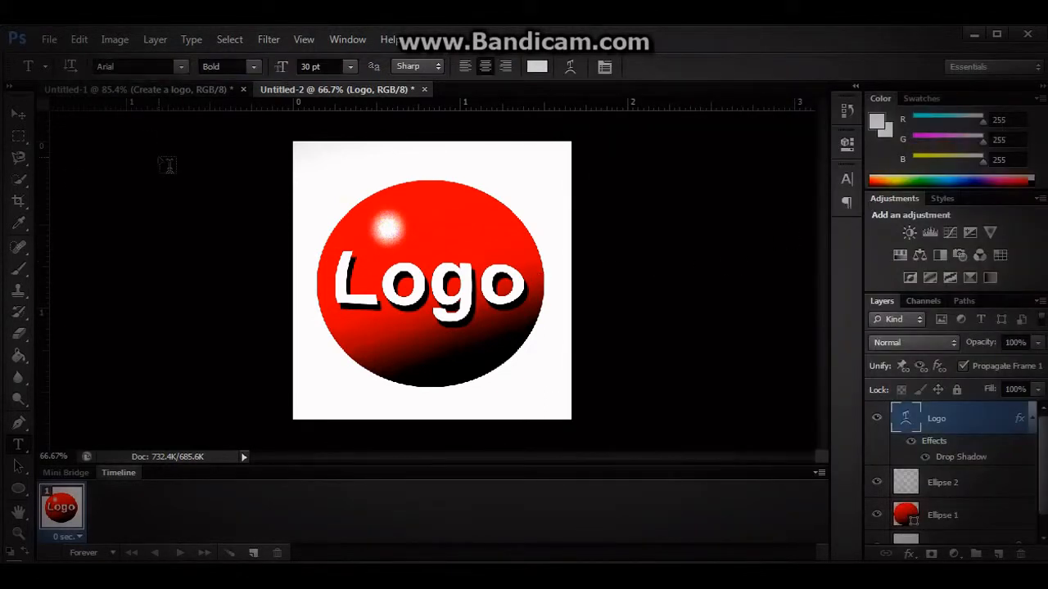
click(51, 42)
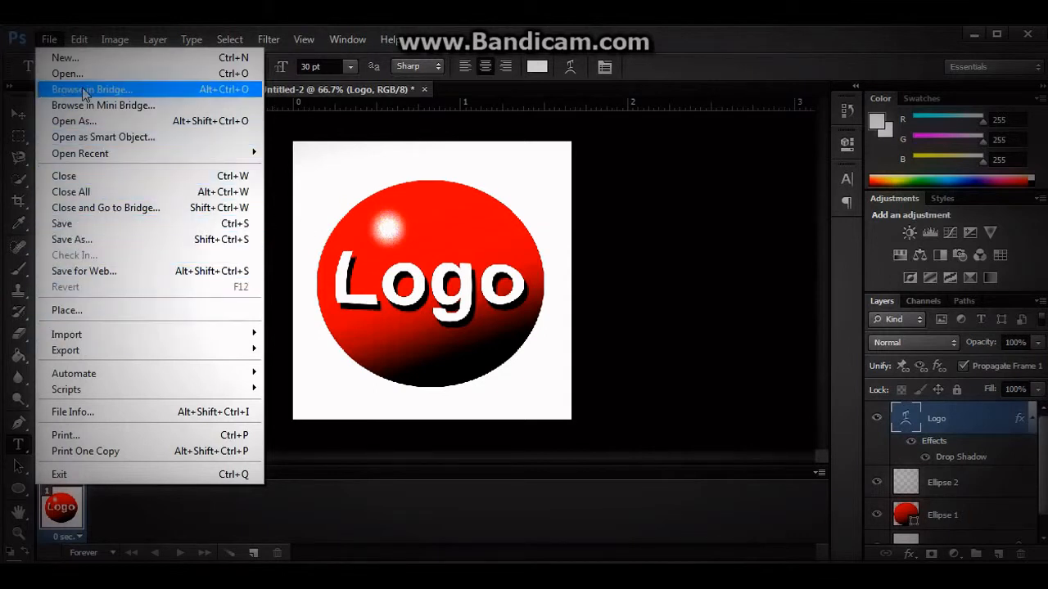
click(89, 239)
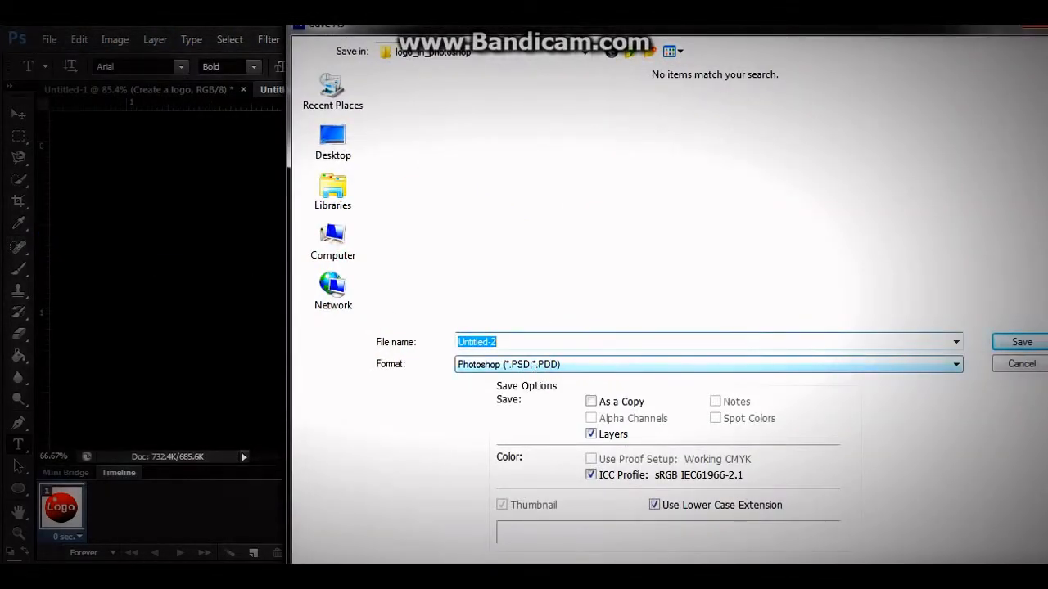
click(1025, 365)
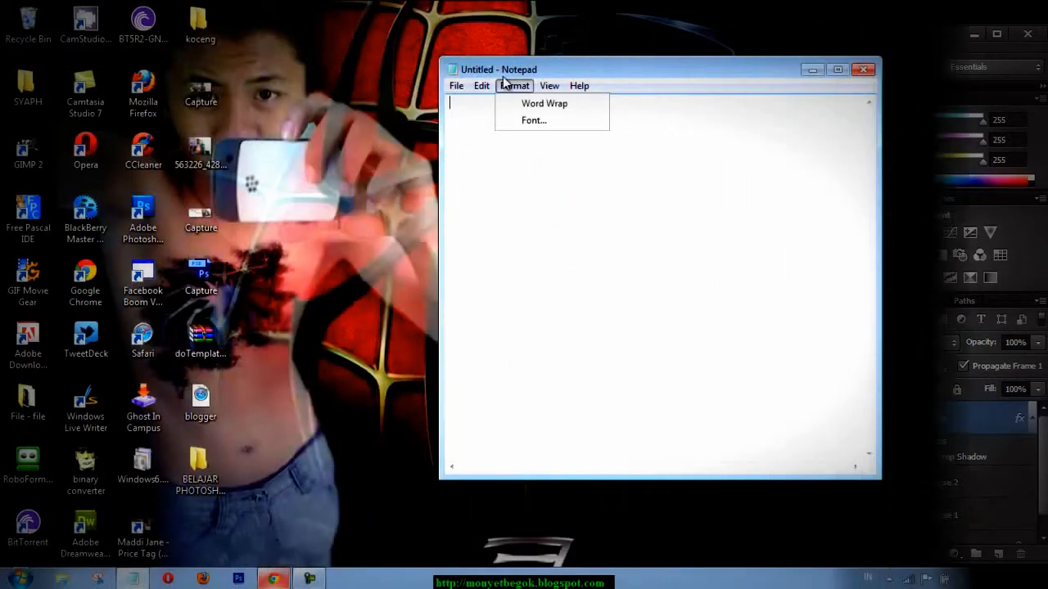
Set the note's font to Trajan Pro at size 24.
click(534, 121)
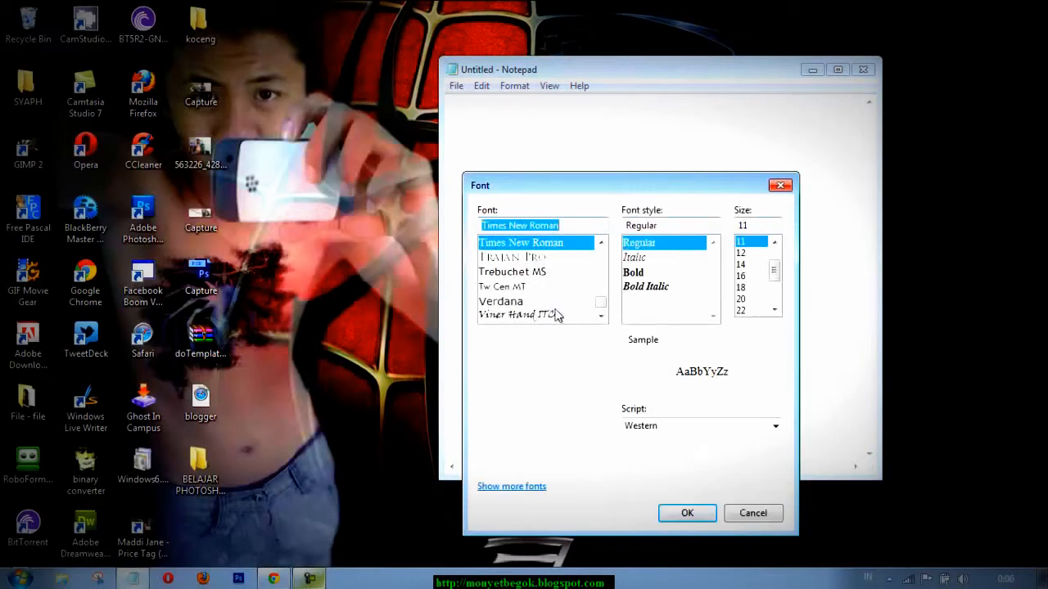
click(523, 257)
click(775, 309)
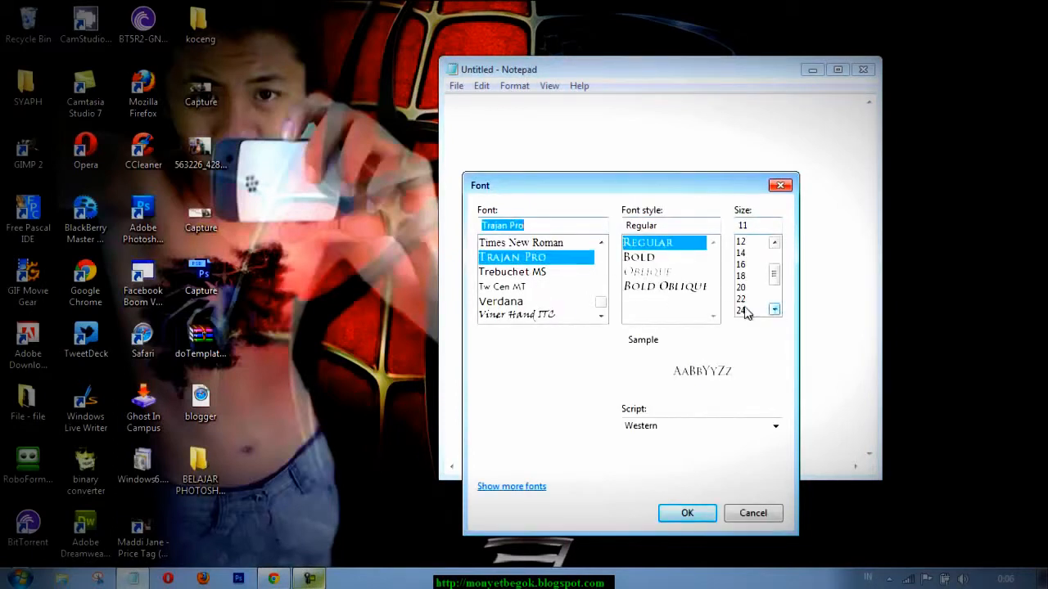
click(741, 311)
click(690, 512)
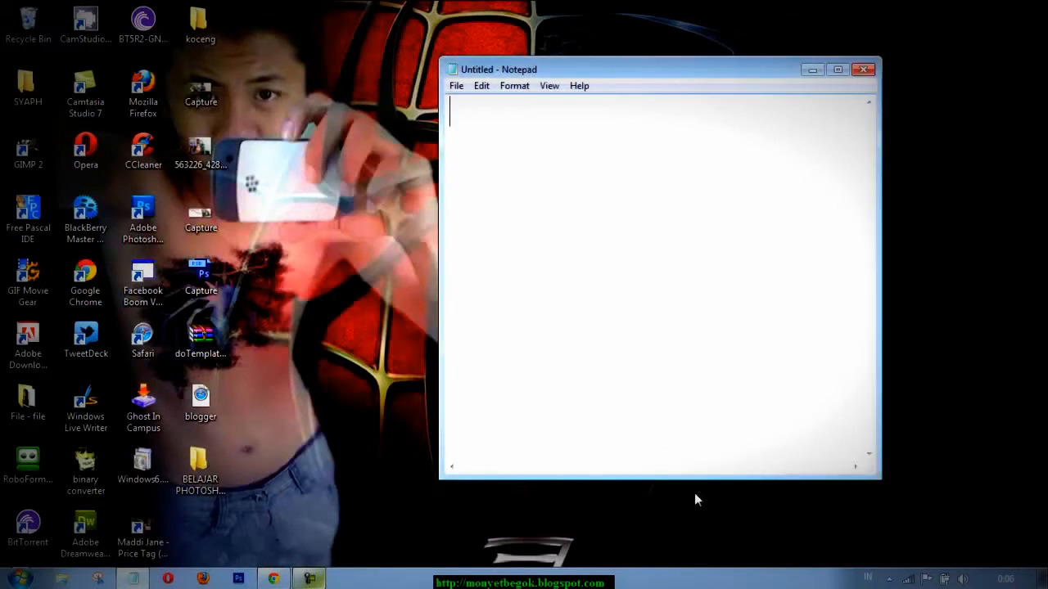
Write the greeting "HALLO TEMAN ..." as the first line of the note and start a new line.
text(HALL)
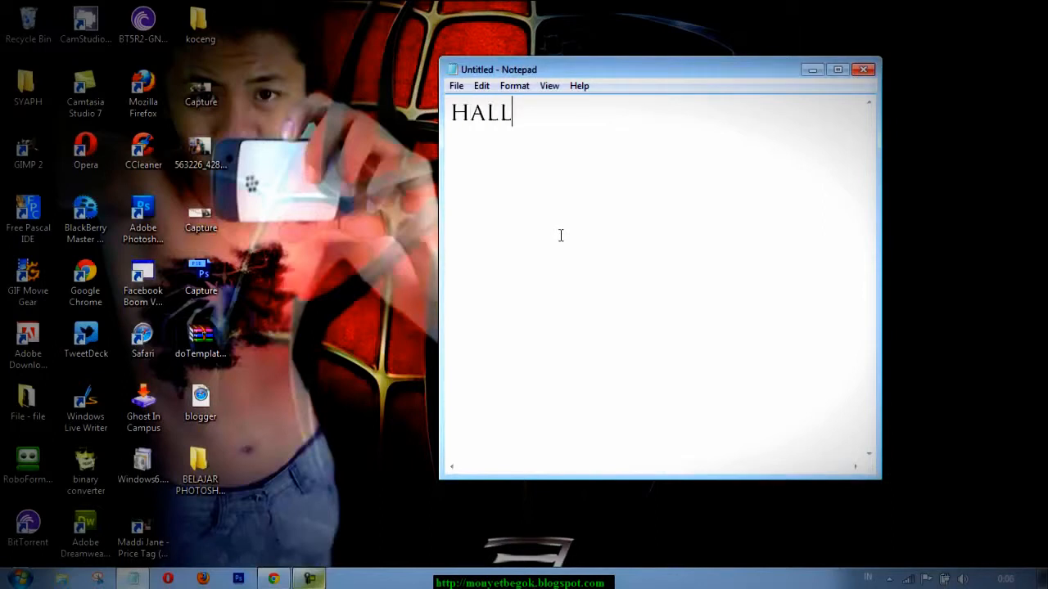
text(O TEMAN)
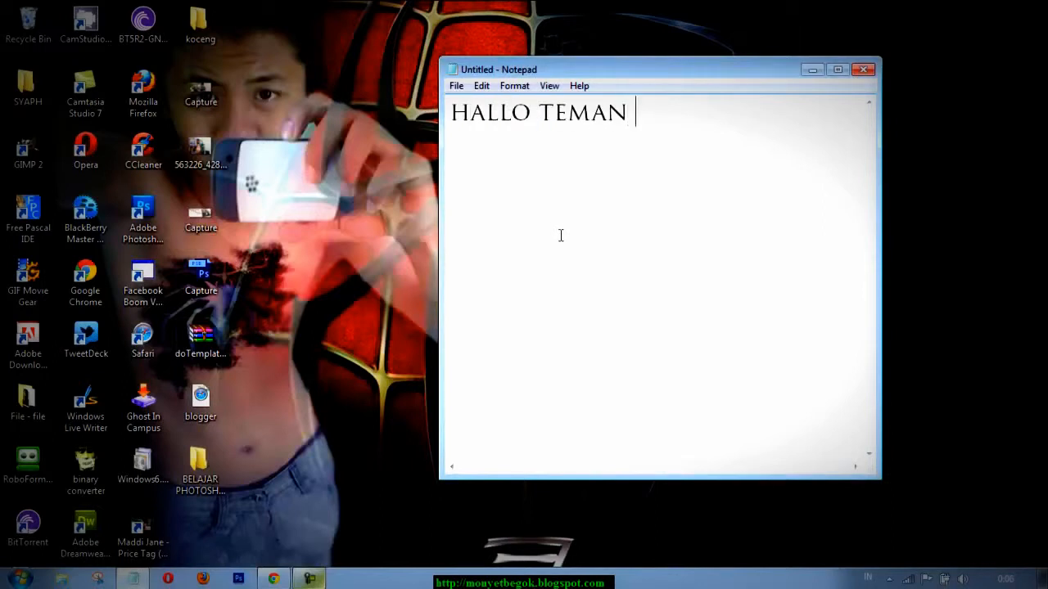
text( ...)
key(Return)
Write "INI ADALAH TUTORIAL EDITINNG FOTO DENGAN PHOTOSHOP CS 5" beneath the greeting.
text(INI ADALAH TUTORIAL EDITINJG)
key(BackSpace)
key(BackSpace)
text(NG FO)
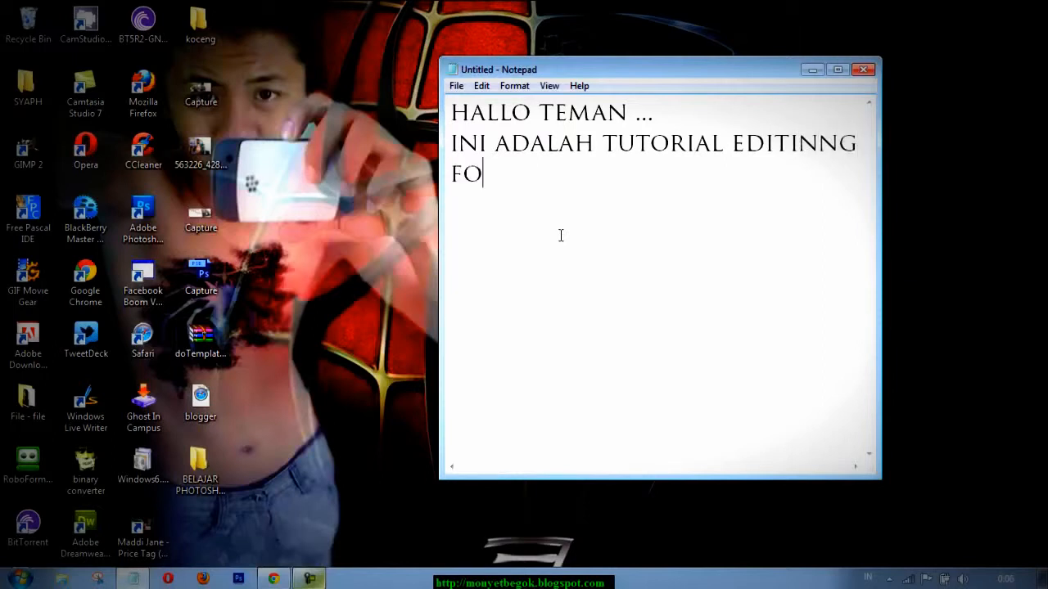
text(TO DENGAN PHOTOSHOP)
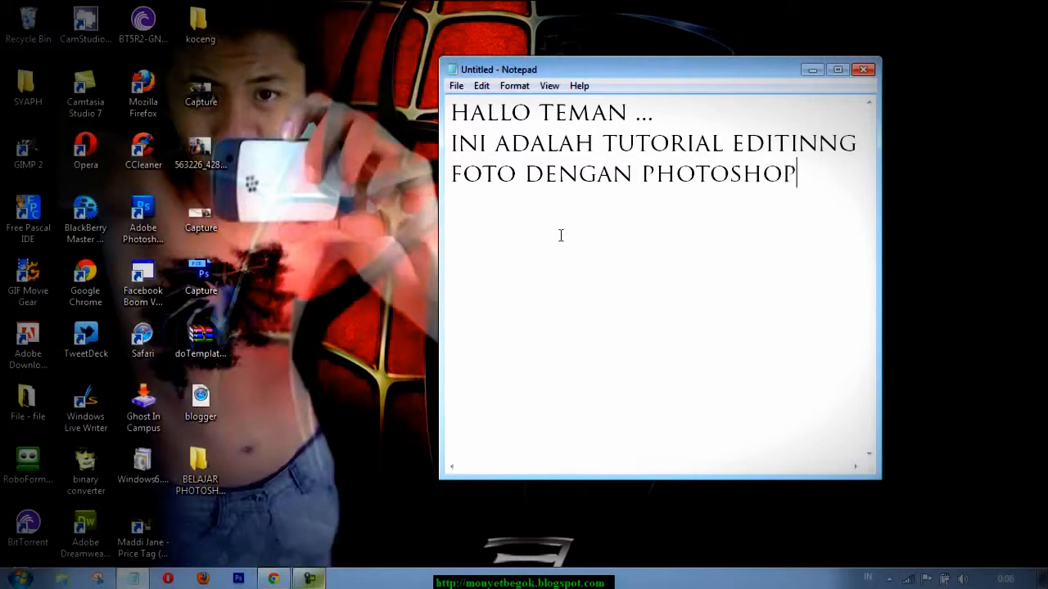
text( CS 5)
Leave a blank line and add the closing line "MARI DI IKUTI ,,, :")))".
key(Return)
key(Return)
text(MARI DI IKUTI ,,, :")))
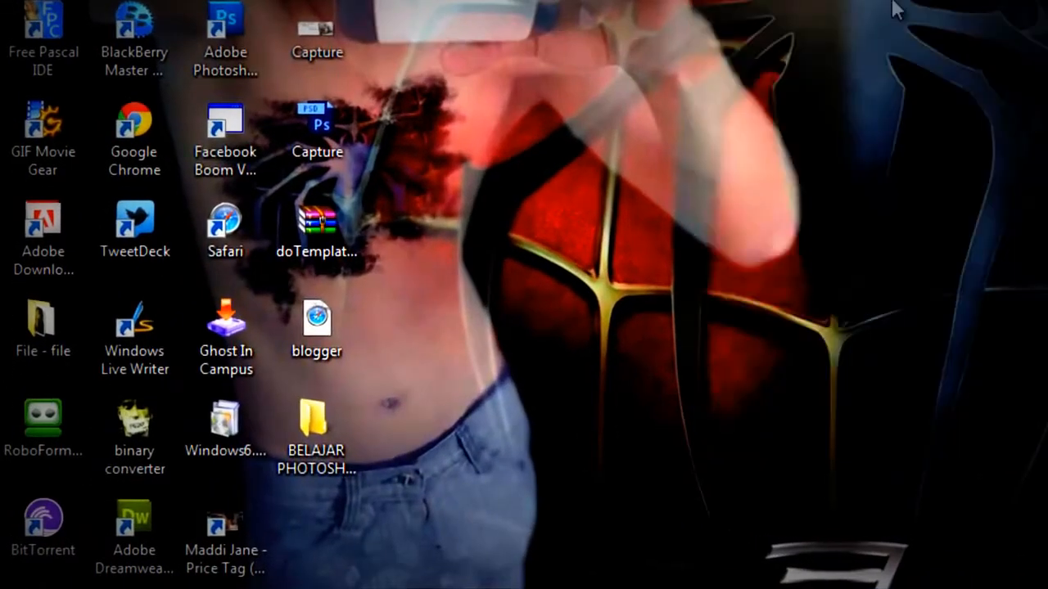
Launch Adobe Photoshop CS5.1.
right_click(891, 10)
click(953, 65)
key(super)
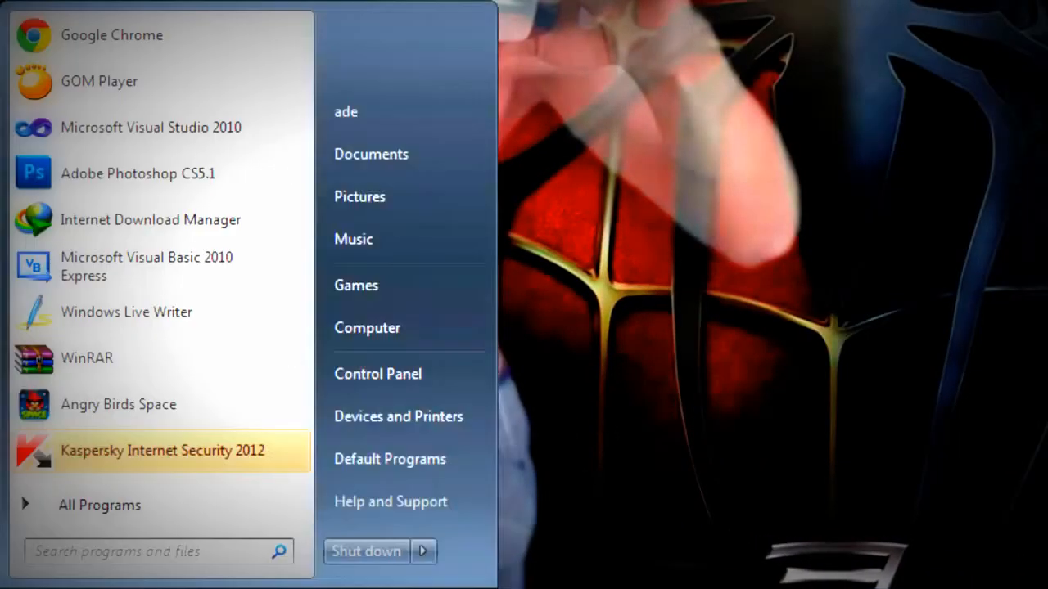
click(141, 175)
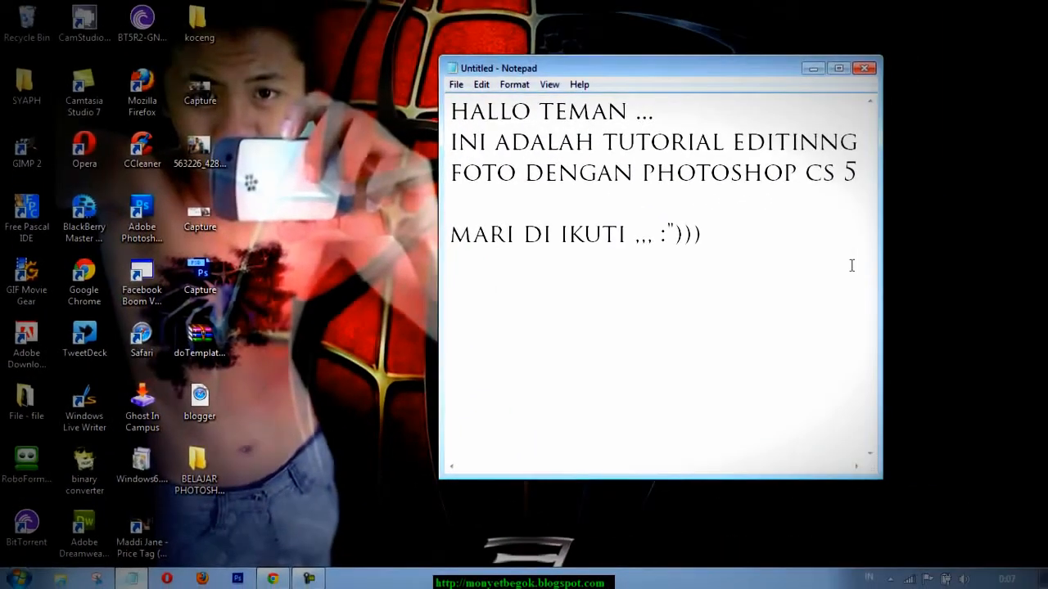
Widen the note window on both sides and replace all of its text with "UNTUK PROSE".
drag(851, 265, 220, 114)
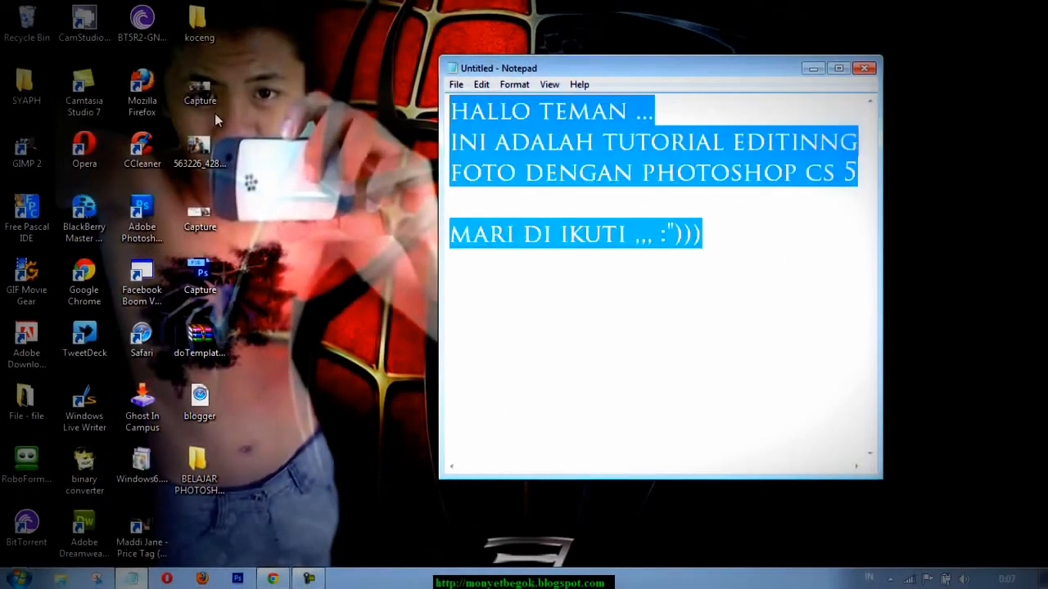
drag(876, 290, 1028, 276)
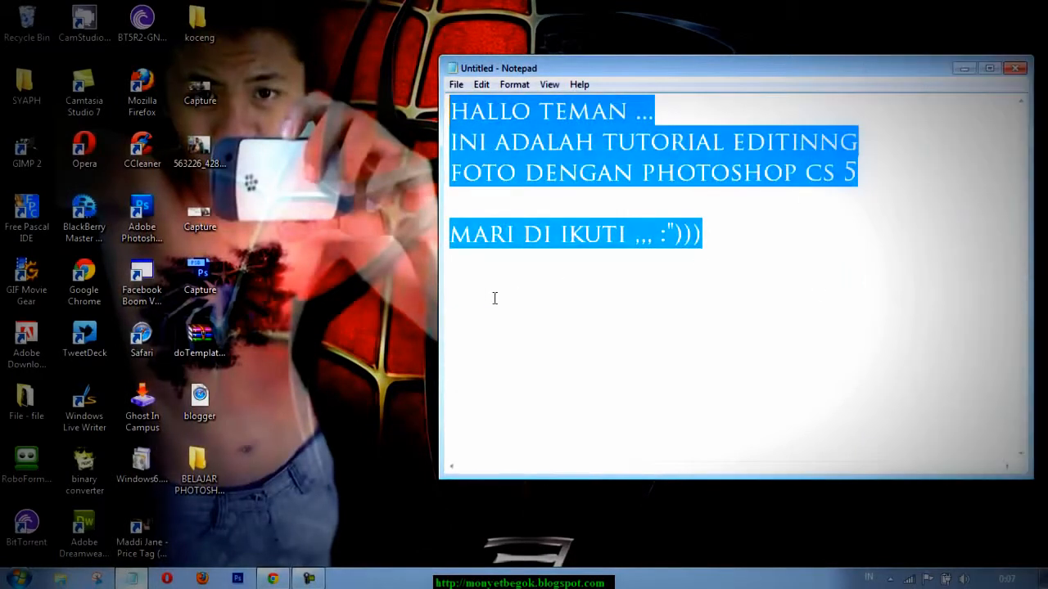
drag(442, 299, 246, 299)
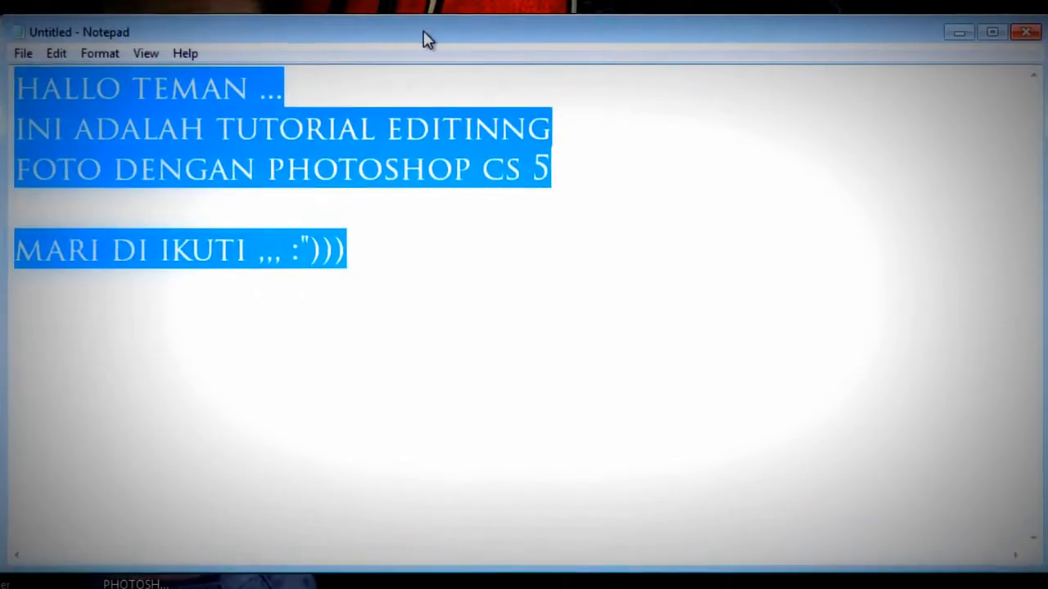
text(UNTUN)
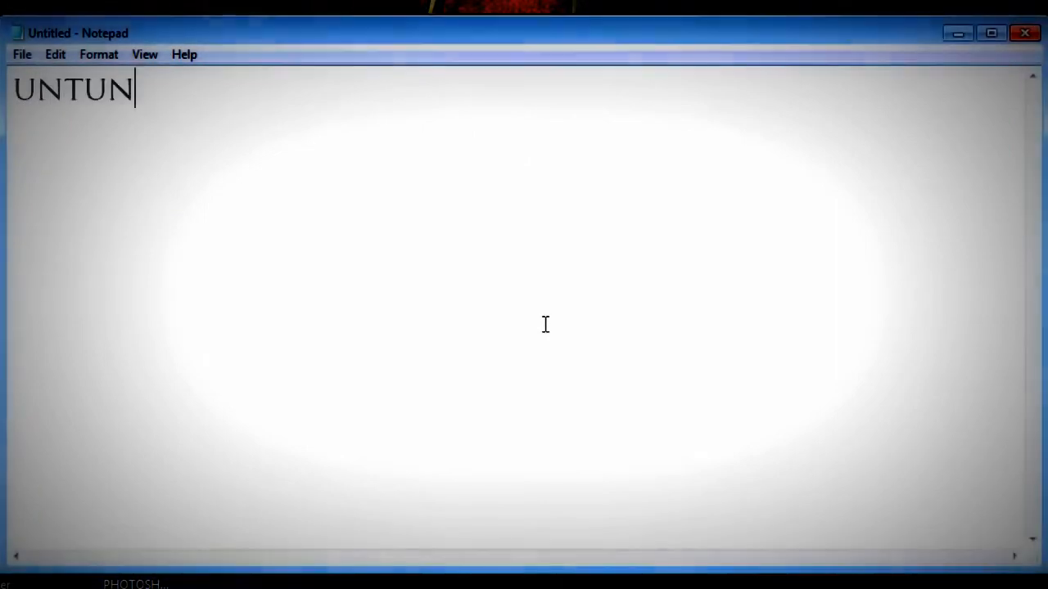
key(BackSpace)
text(K PROSE)
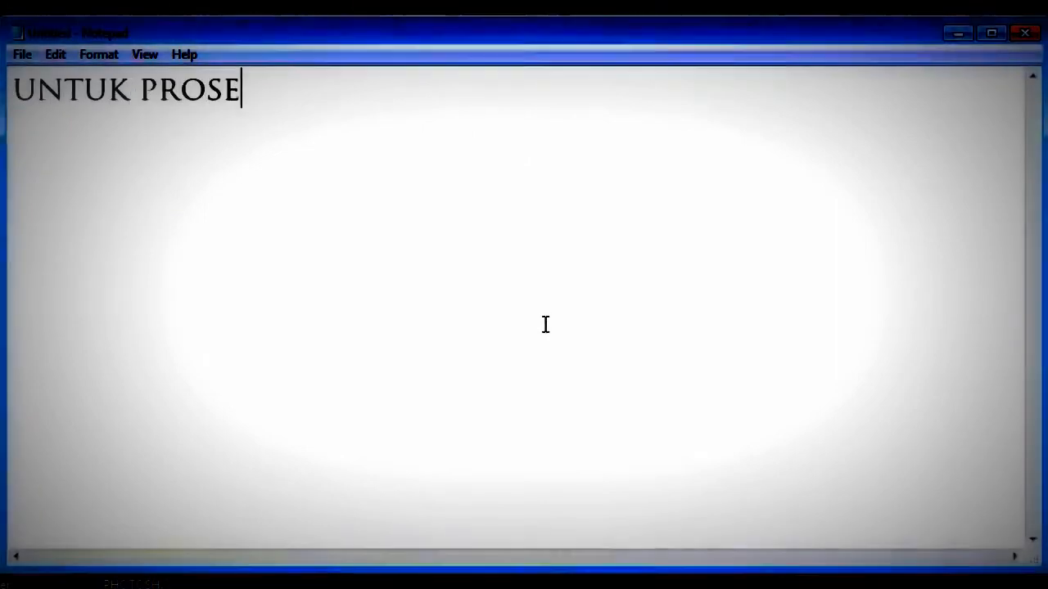
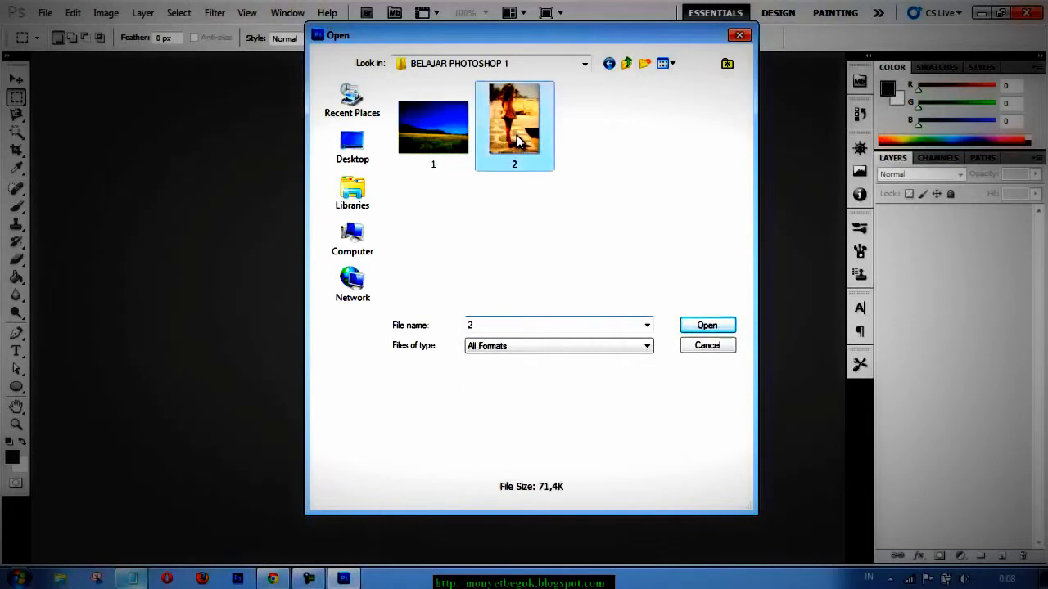
Open the images 1.jpg and 2.jpg together from the BELAJAR PHOTOSHOP 1 folder.
ctrl+click(439, 131)
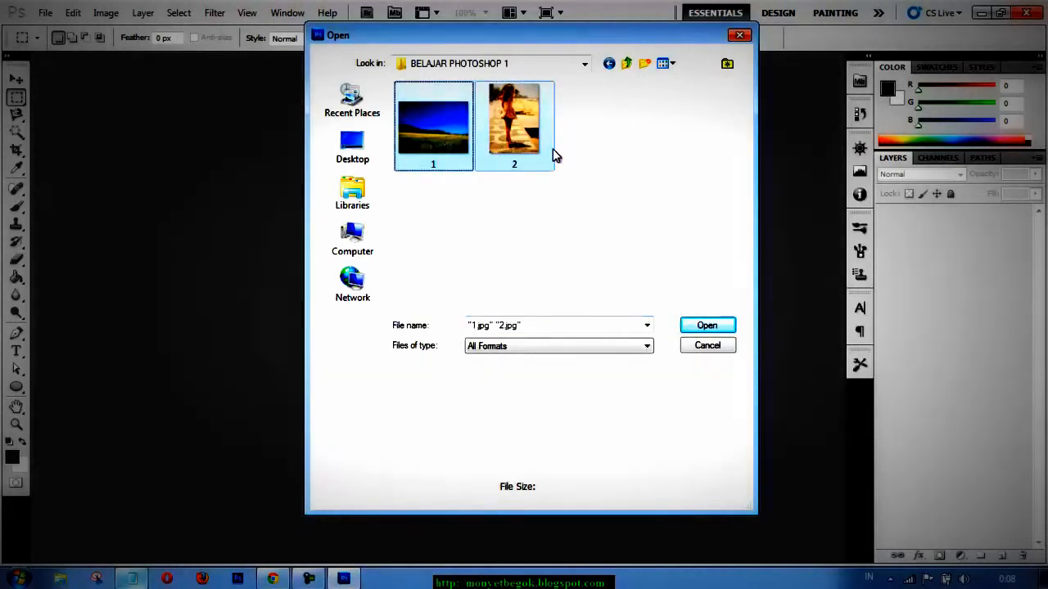
click(707, 326)
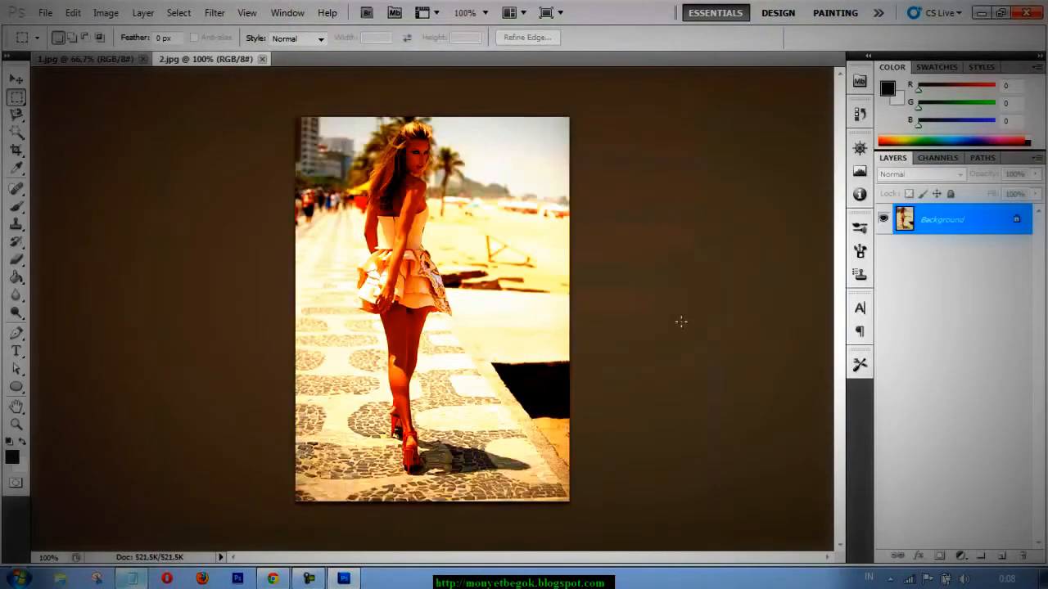
key(ctrl+plus)
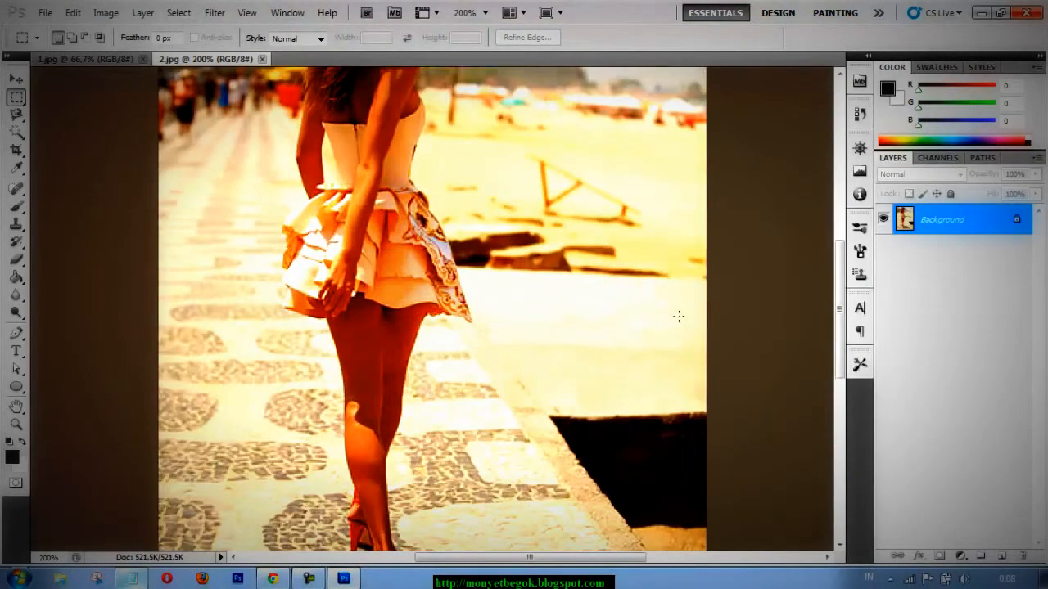
drag(841, 318, 841, 256)
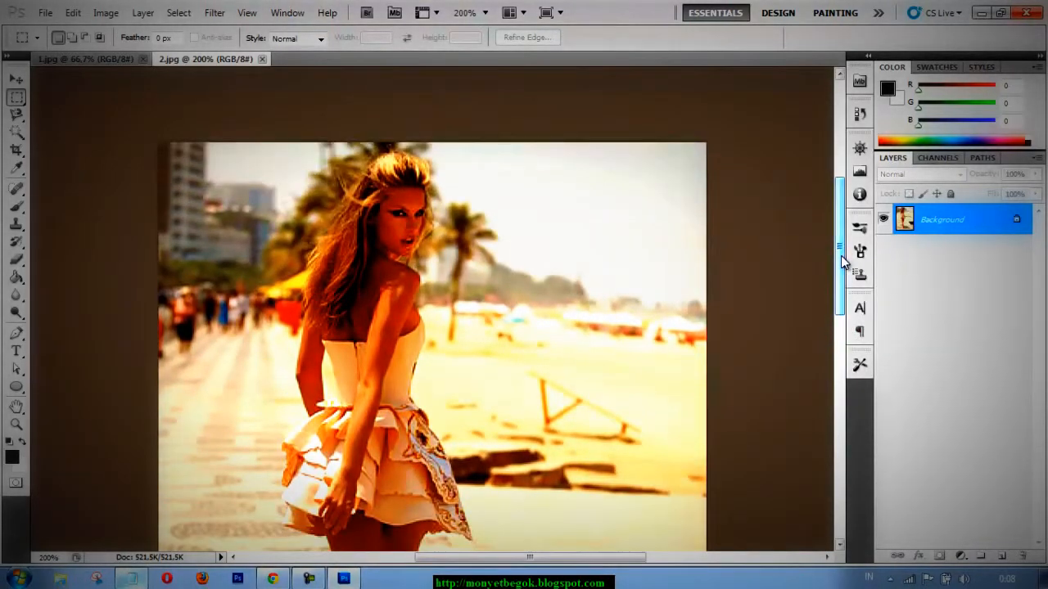
key(ctrl+plus)
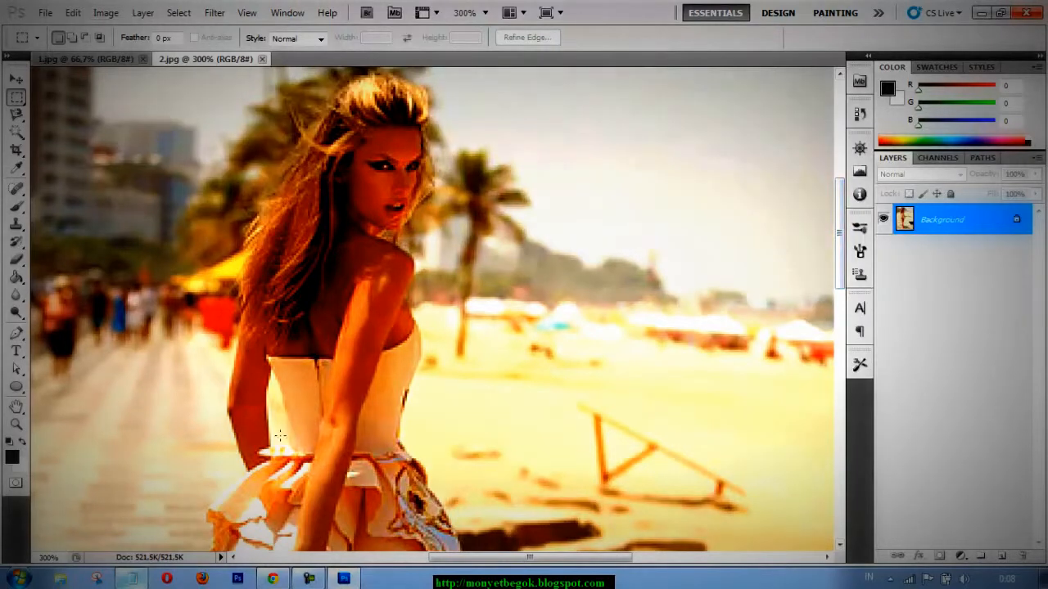
Switch to the Notepad note, move its window lower, and replace its text with "SEKARANG KITA AKAN MENYELEKSI FOTO".
click(131, 579)
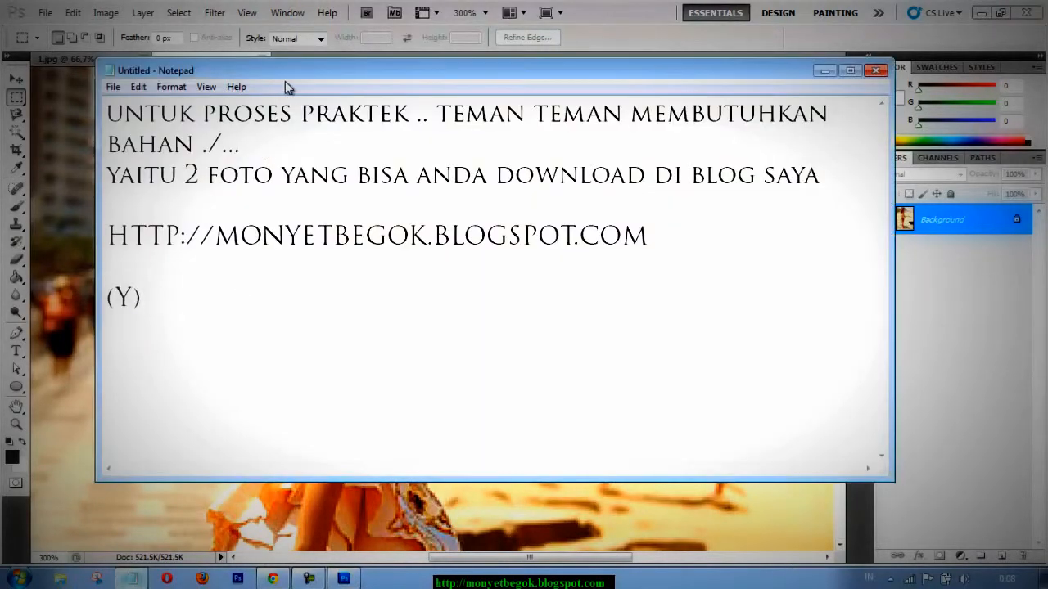
key(ctrl+a)
drag(397, 69, 400, 332)
key(BackSpace)
text(SEKARANG KITA AKAN )
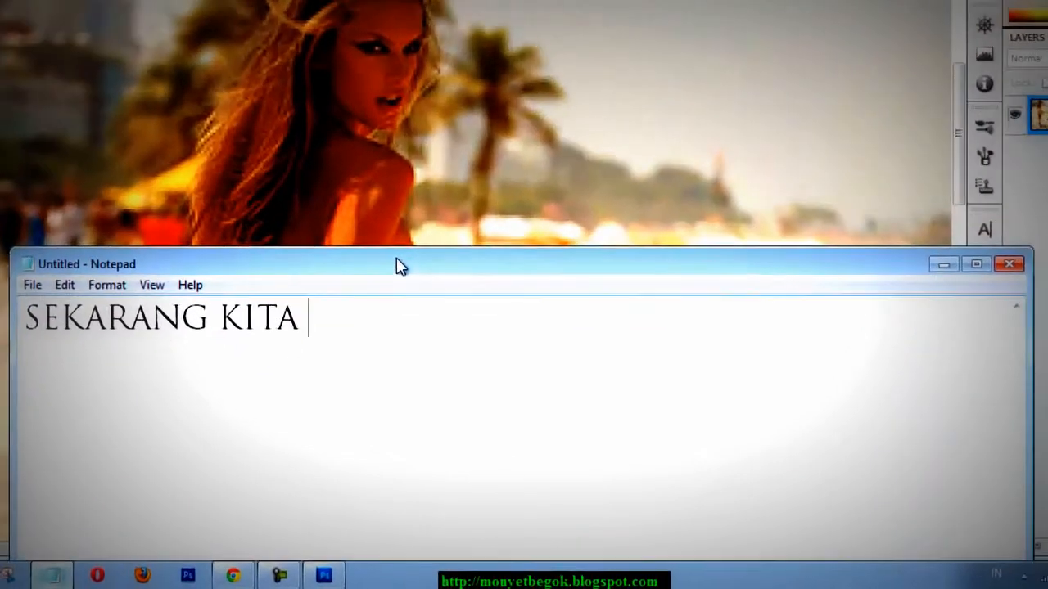
text(MENYELEJKS)
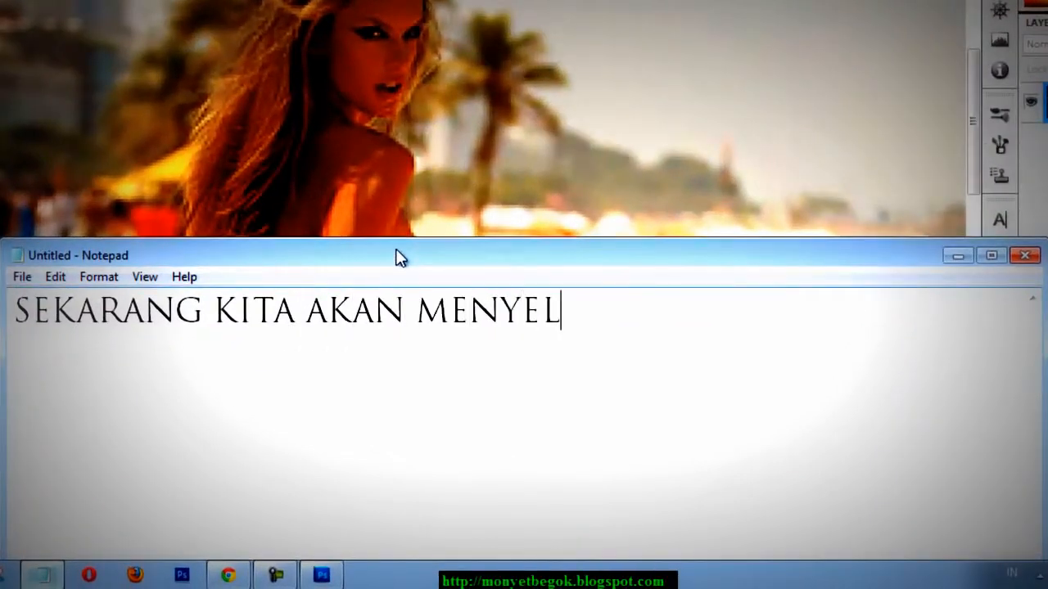
key(BackSpace)
key(BackSpace)
key(BackSpace)
text(KSI FOTO)
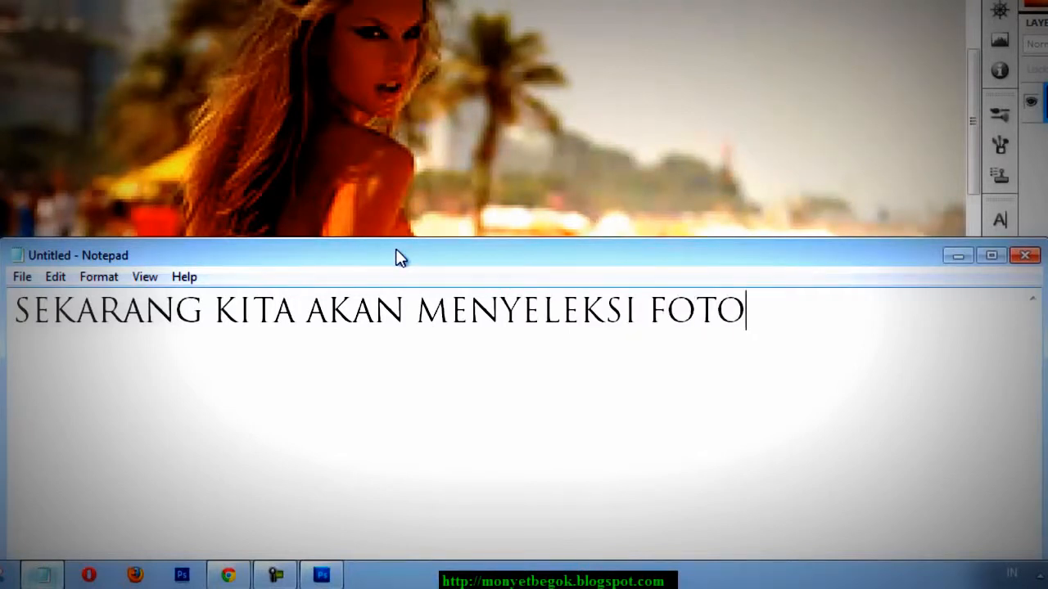
text(CEWE SE)
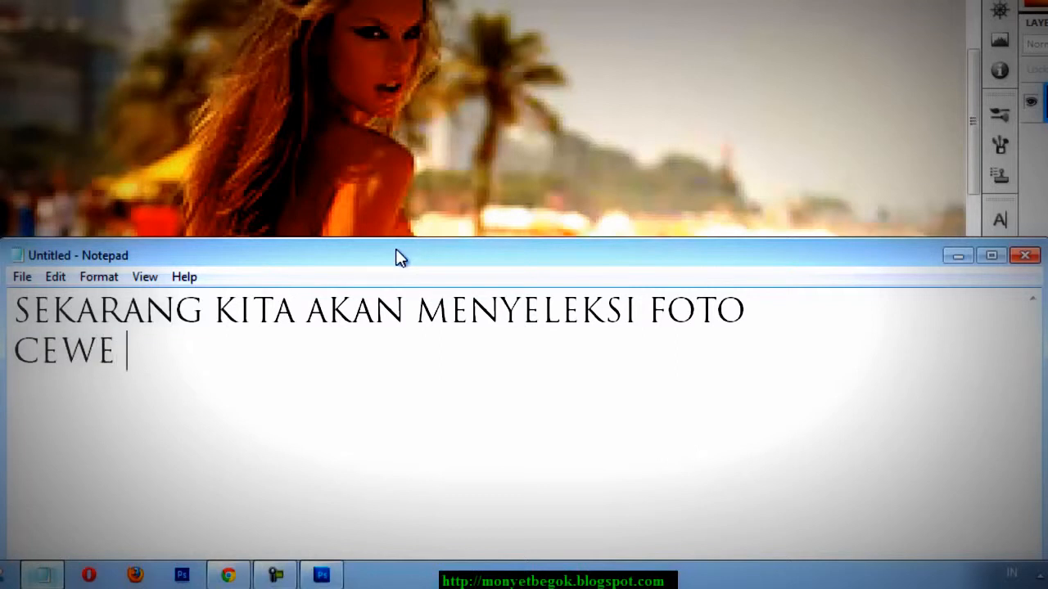
text(KSIO)
Continue the note with the line "CEWE SEKSI INI ...." and minimize the note window.
key(BackSpace)
text(INI ....)
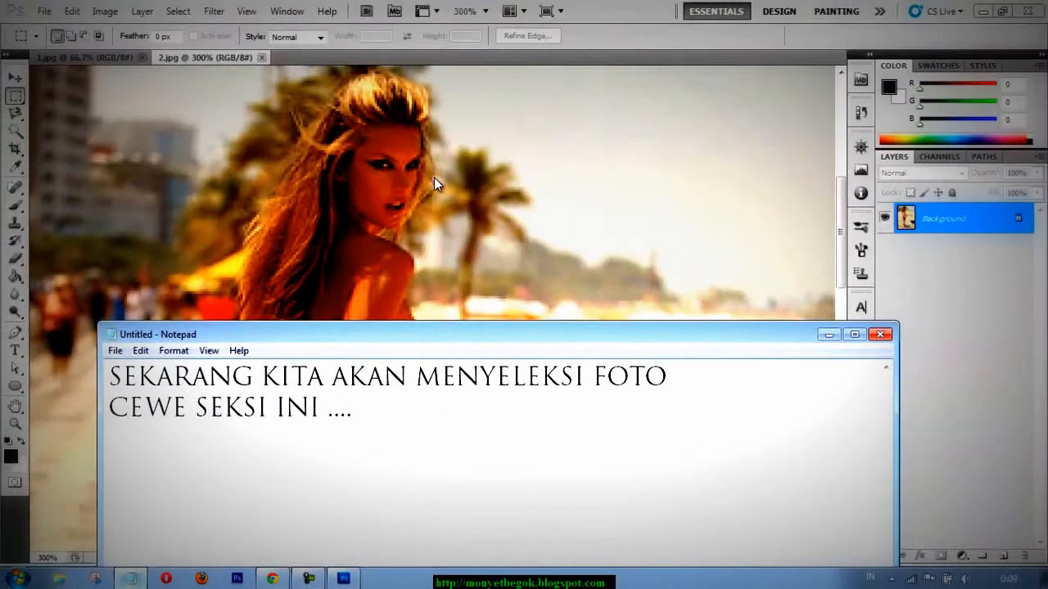
click(826, 334)
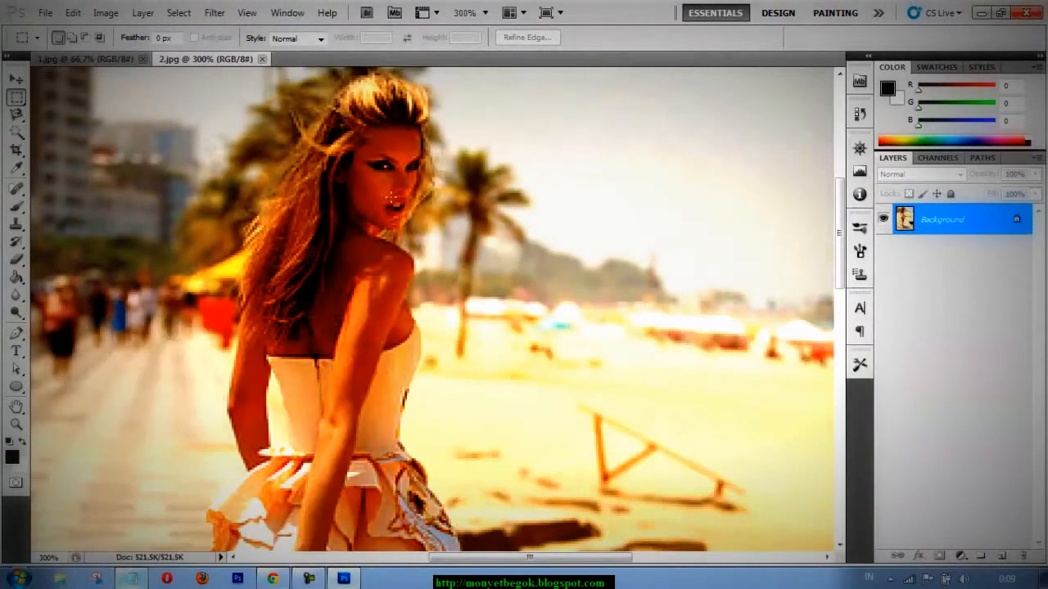
Select the woman's hair, face, arms and upper dress in 2.jpg using the Quick Selection tool with a 35 px brush.
click(17, 133)
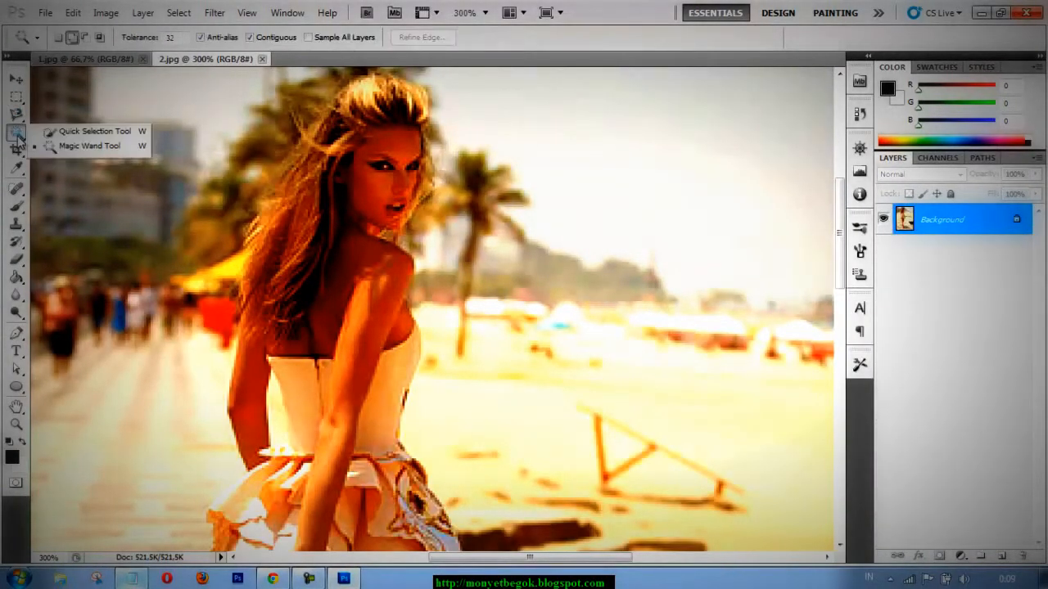
click(78, 132)
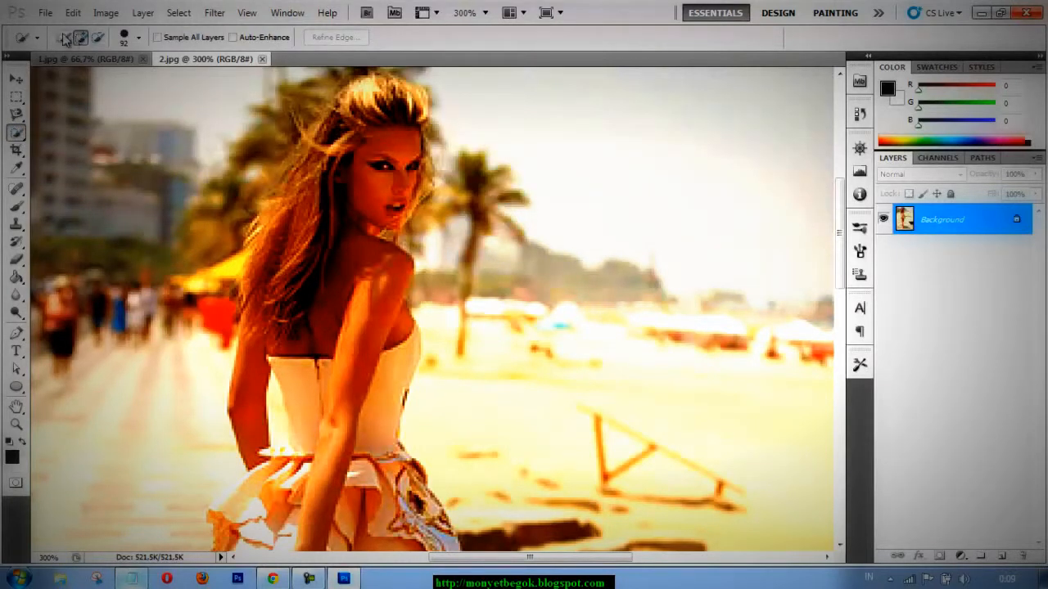
right_click(381, 192)
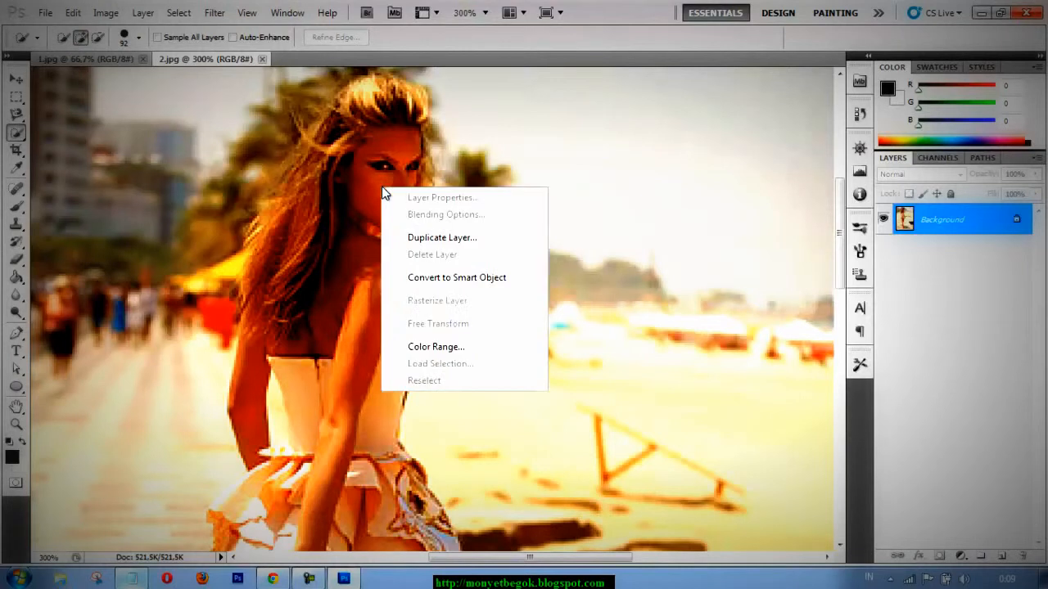
click(139, 38)
click(139, 37)
drag(127, 82, 104, 77)
click(378, 119)
mouse_move(378, 119)
mouse_down()
mouse_move(364, 168)
mouse_move(386, 232)
mouse_move(345, 179)
mouse_move(325, 201)
mouse_move(314, 260)
mouse_move(392, 268)
mouse_move(371, 298)
mouse_move(358, 368)
mouse_up()
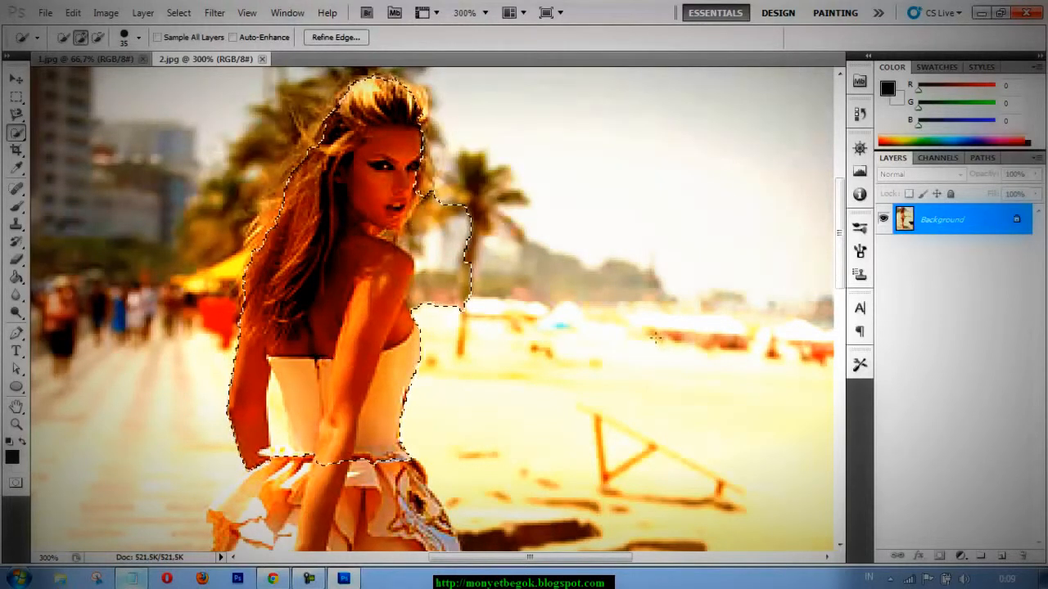
Extend the selection over the woman's skirt and legs down to her shoes.
drag(840, 236, 839, 384)
mouse_move(359, 499)
mouse_down()
mouse_move(344, 534)
mouse_move(313, 298)
mouse_up()
drag(328, 205, 348, 94)
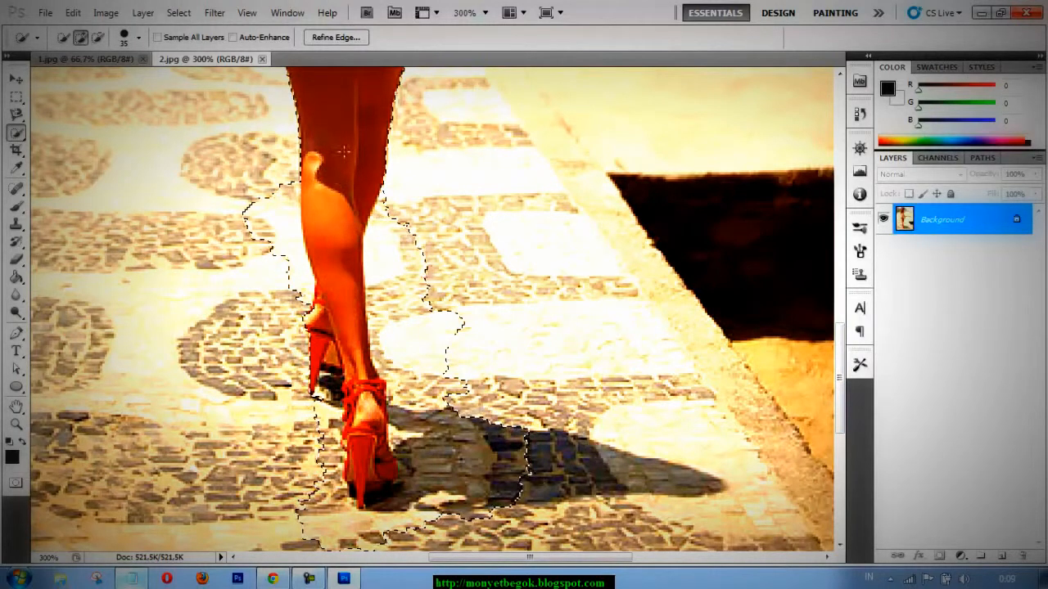
Reduce the Quick Selection brush to 8 px and add the skirt's remaining ruffles and hem corner to the selection.
click(141, 40)
drag(71, 80, 62, 79)
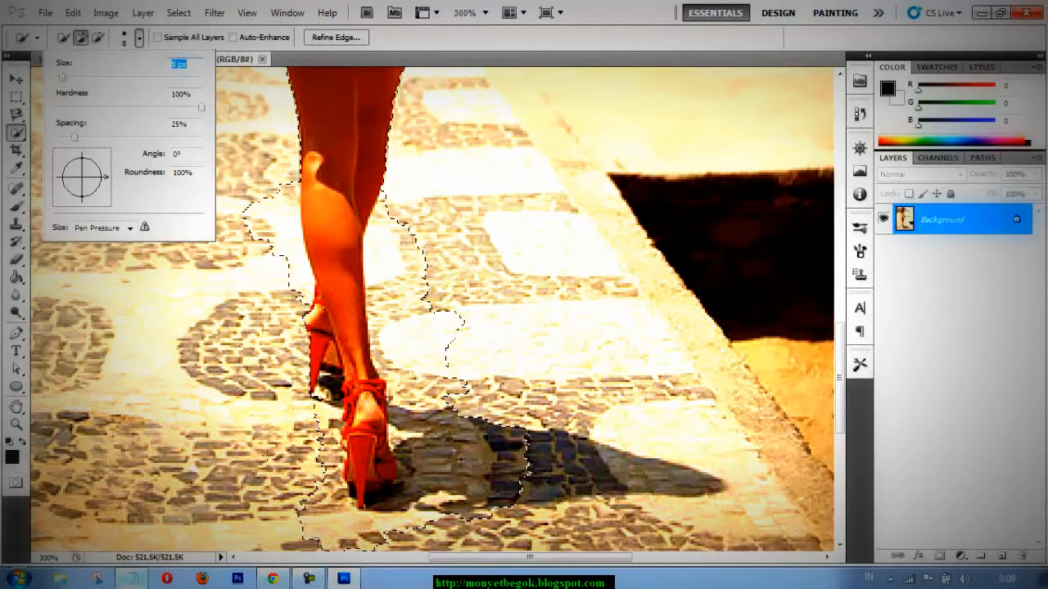
click(301, 483)
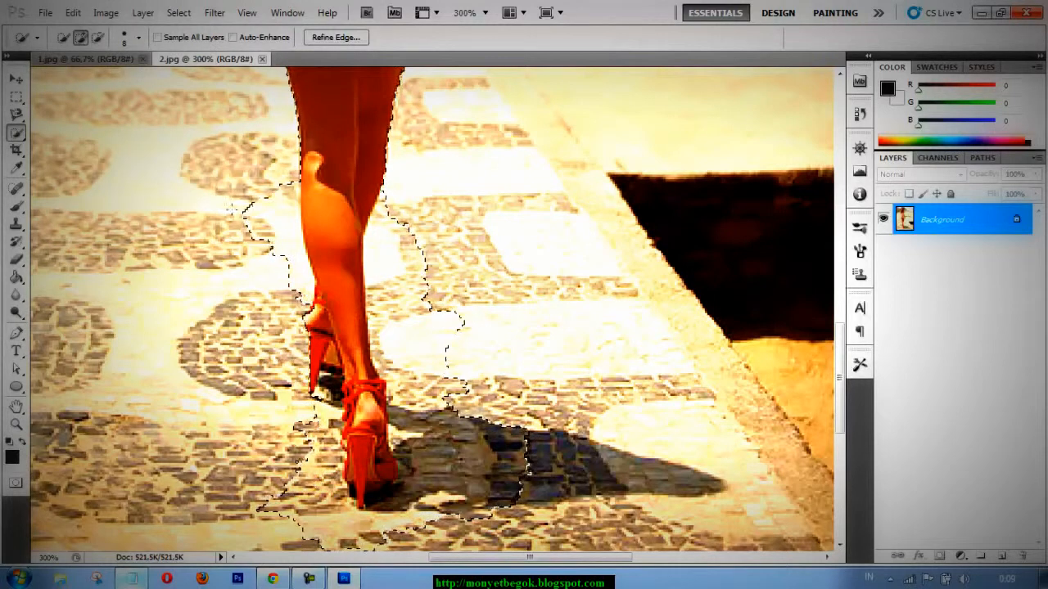
drag(839, 351, 835, 254)
mouse_move(384, 319)
mouse_down()
mouse_move(338, 360)
mouse_move(304, 344)
mouse_up()
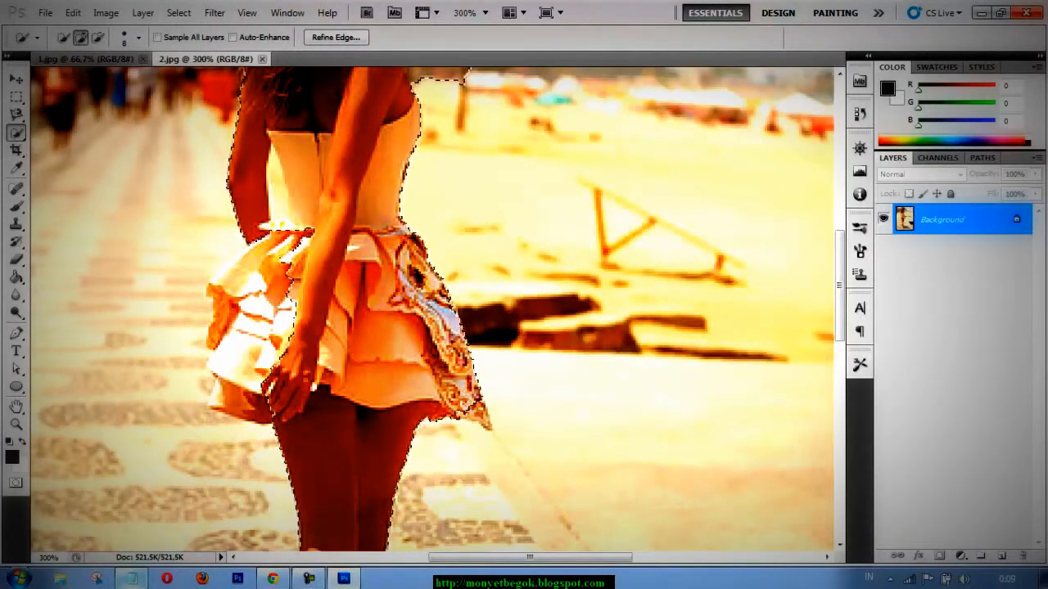
click(478, 416)
drag(280, 288, 241, 350)
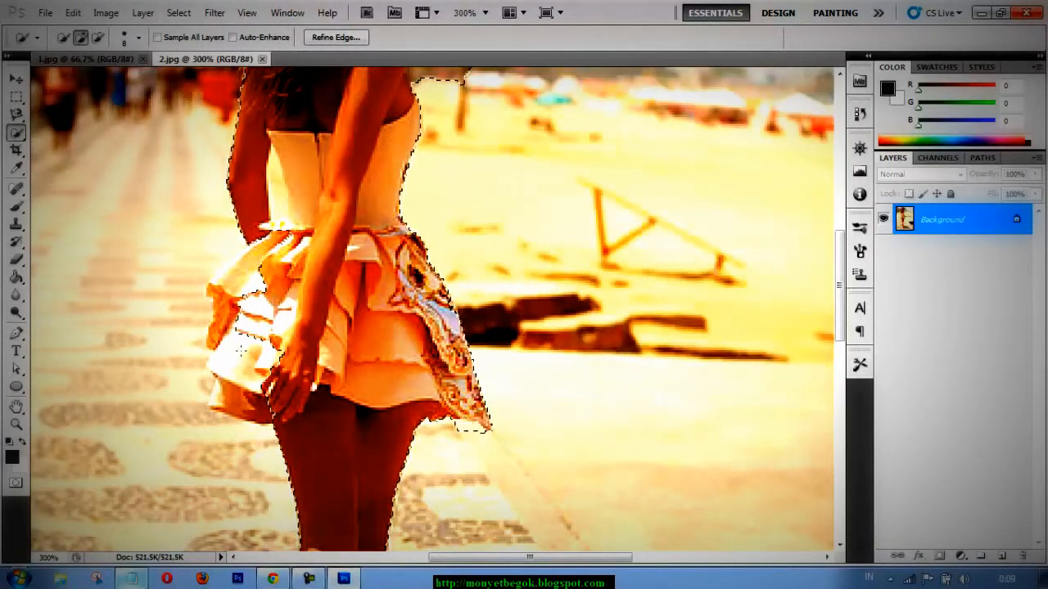
drag(244, 346, 236, 282)
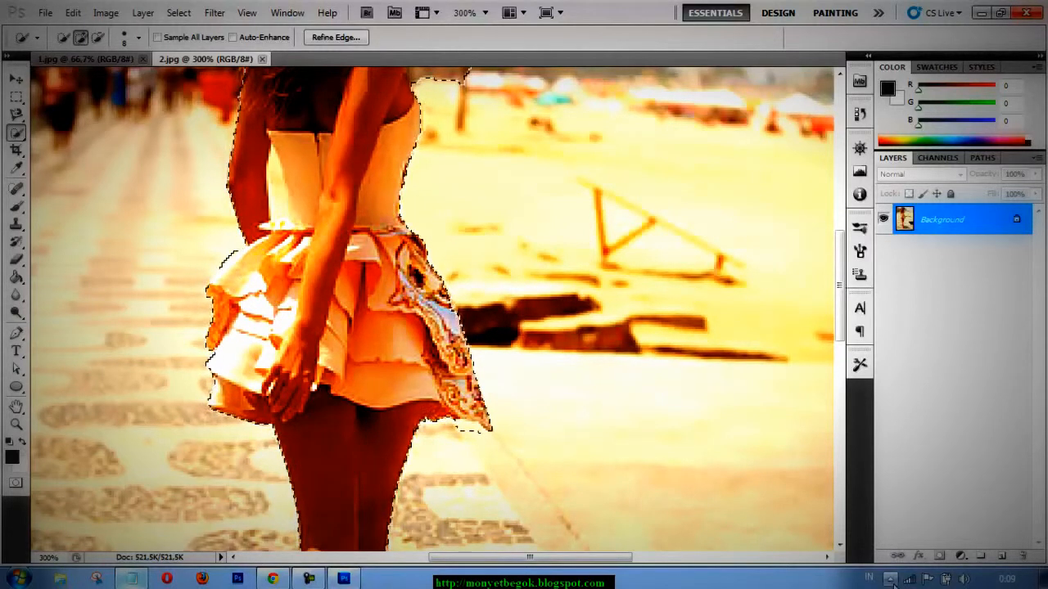
click(891, 579)
click(892, 580)
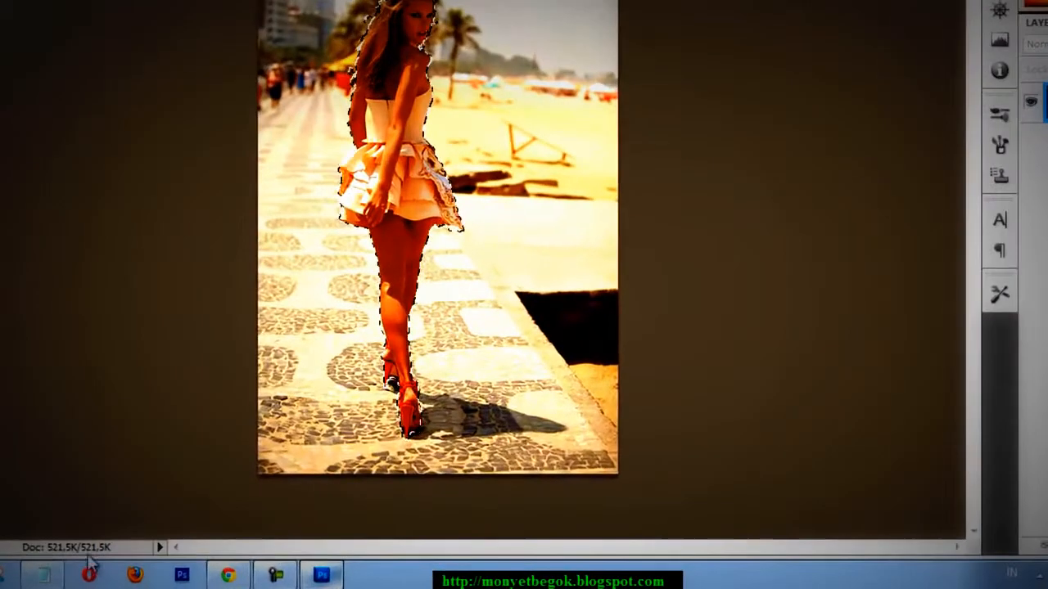
Switch to the Notepad note and replace its text with "SETELAH SELESAI MENYELEKSI ... KITA PINDAH FOTO".
click(131, 578)
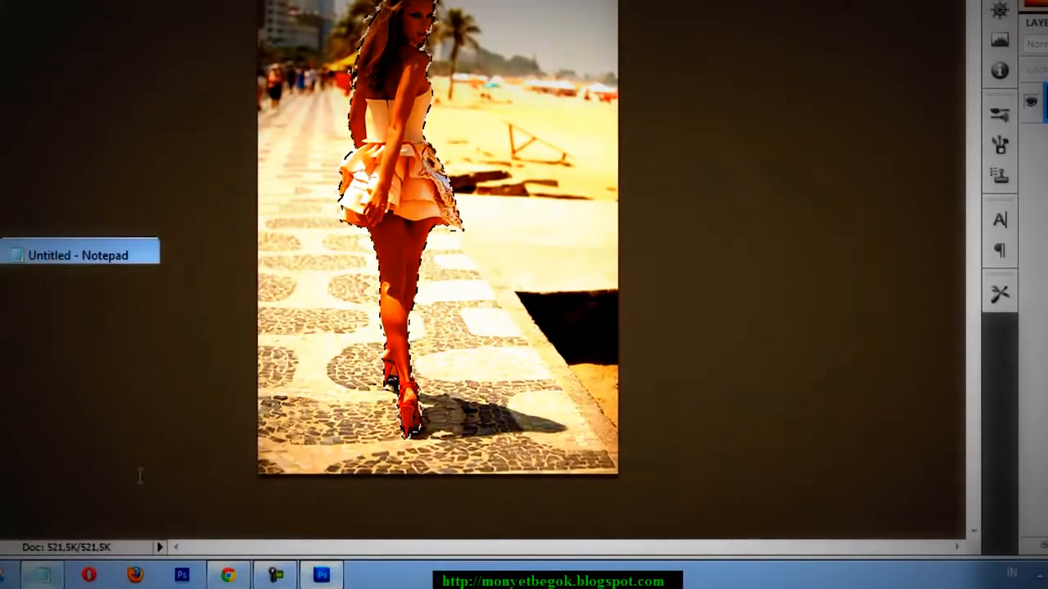
key(ctrl+a)
text(SE)
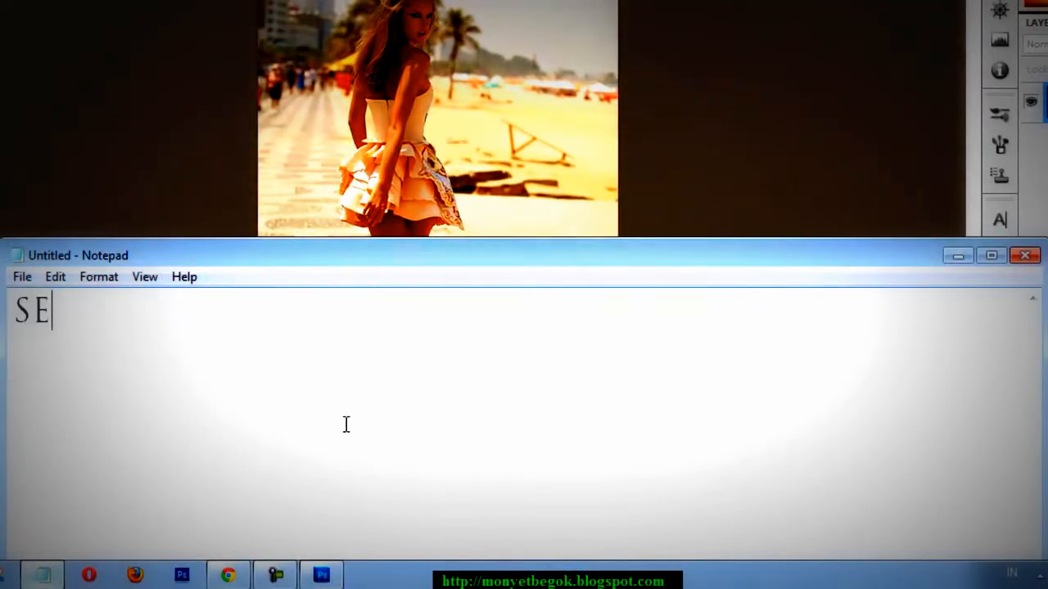
text(TELAH SELESAI)
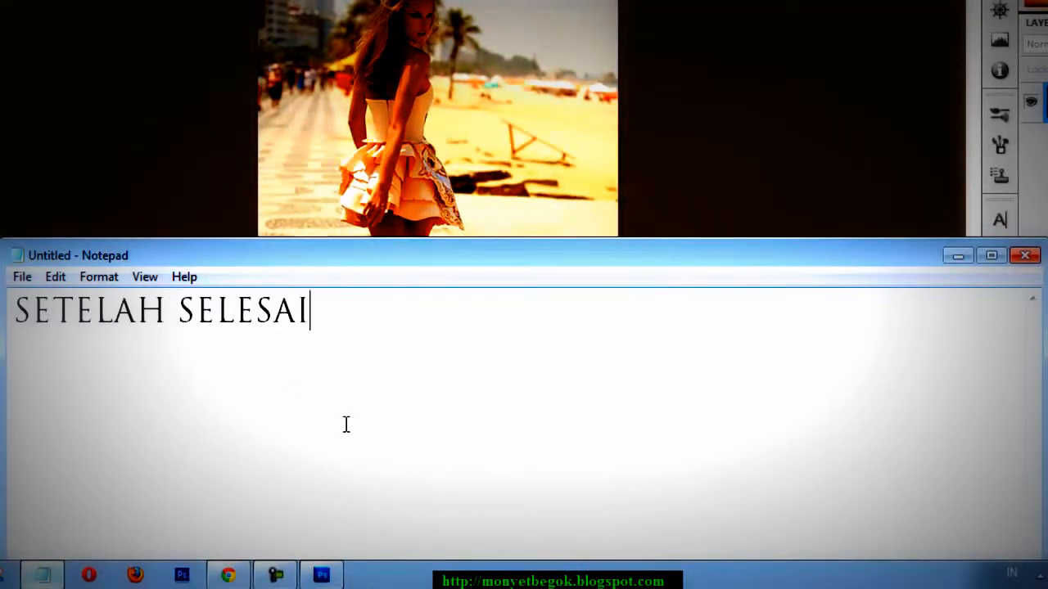
text( MENYELEKSIO)
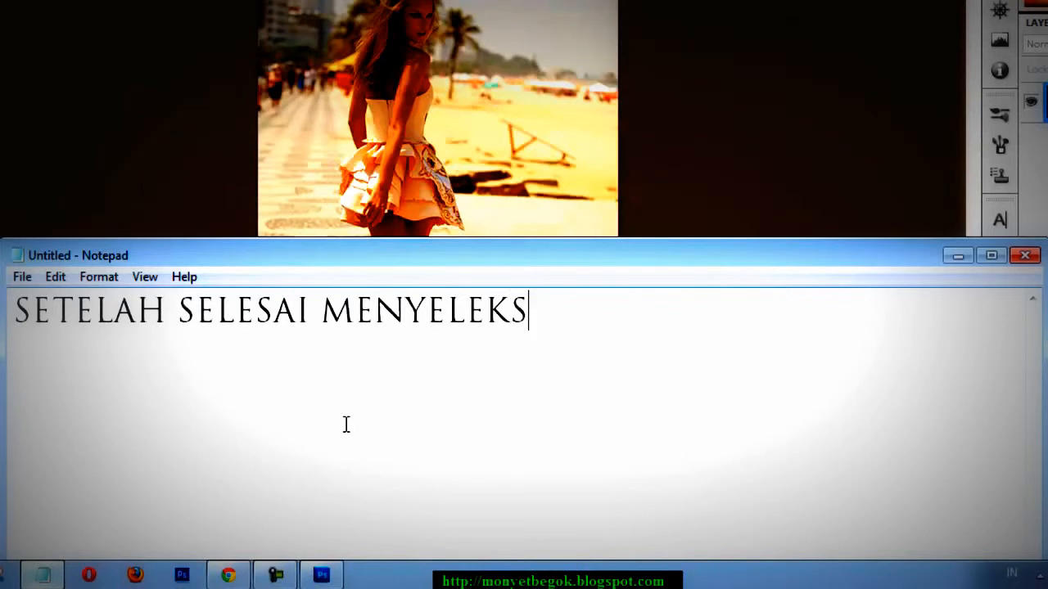
key(BackSpace)
key(BackSpace)
text(... KITA PINDAH)
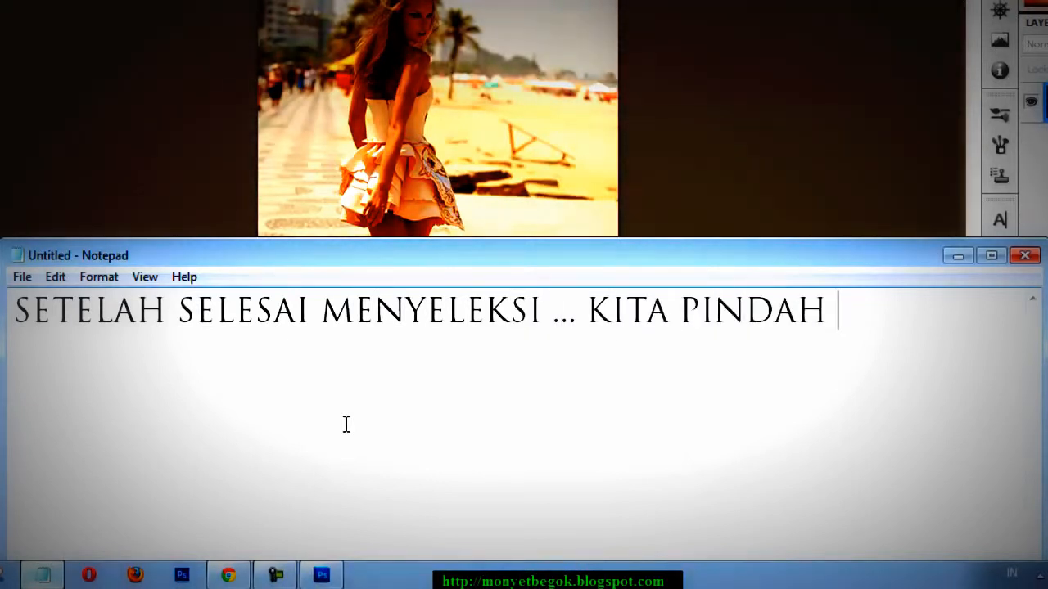
text( FOR)
key(BackSpace)
text(TA PI)
key(BackSpace)
text(O)
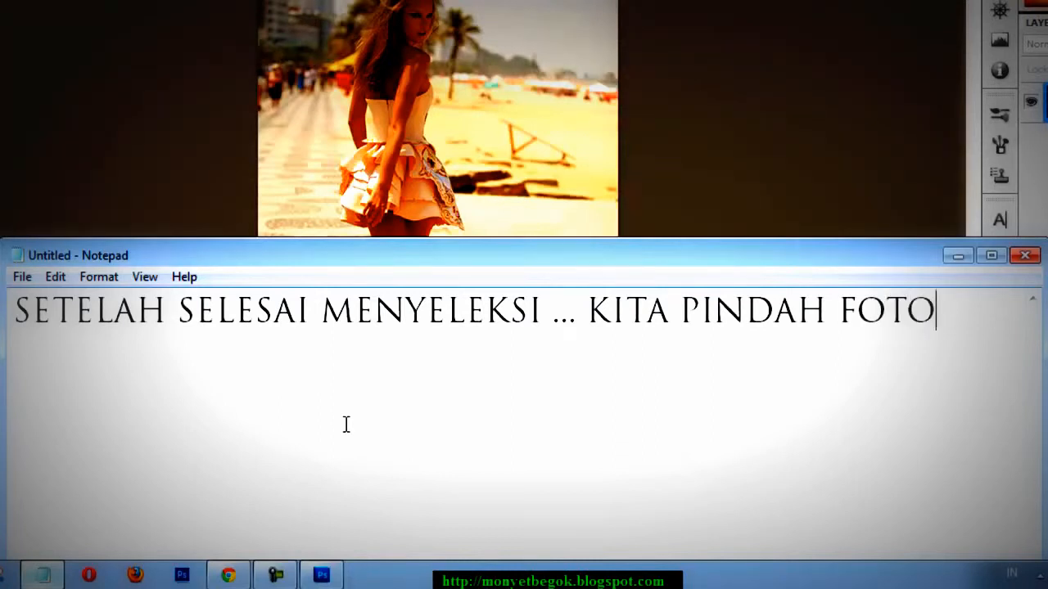
Add the second line "CEWE SEKSINYA KE BACKGROUND" to the note and minimize the note window.
key(Return)
text(CEWE)
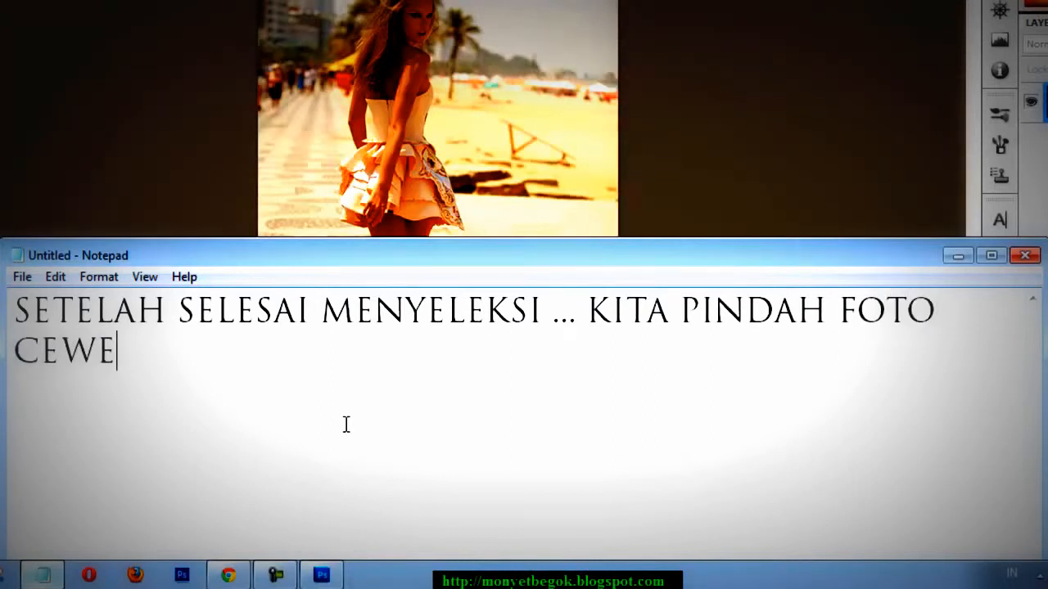
text( SEKSINYA KE)
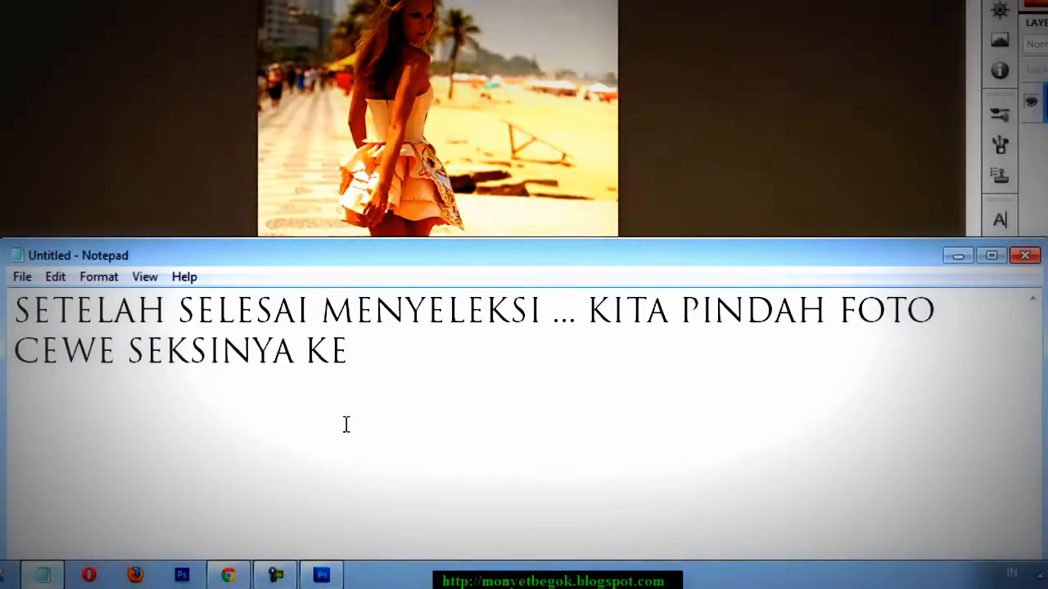
text( BACKGROUND)
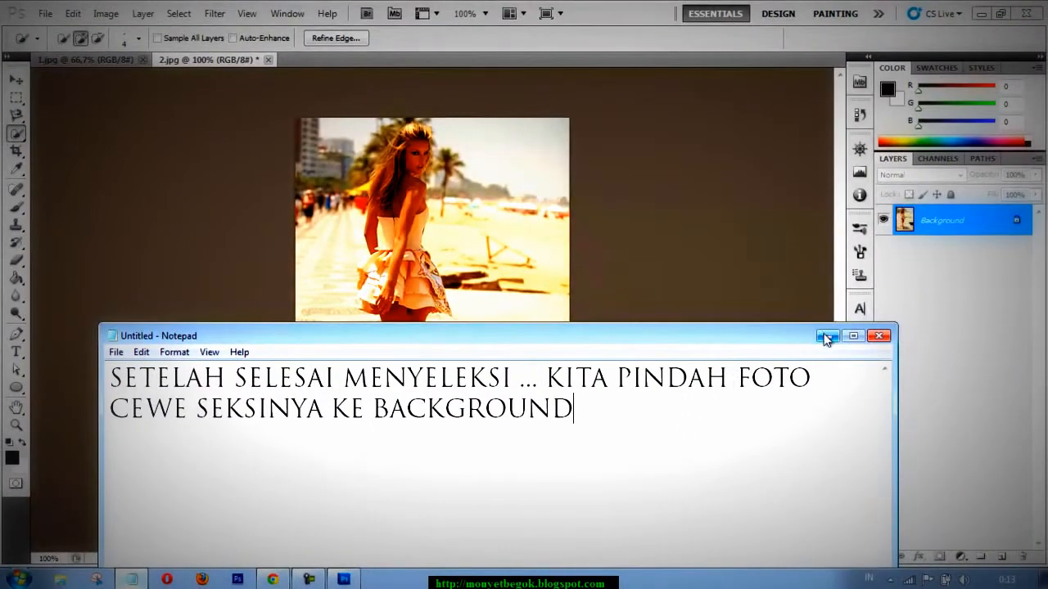
click(826, 336)
Move the selected woman from 2.jpg into the 1.jpg landscape and position her mid-field among the yellow flowers.
click(16, 81)
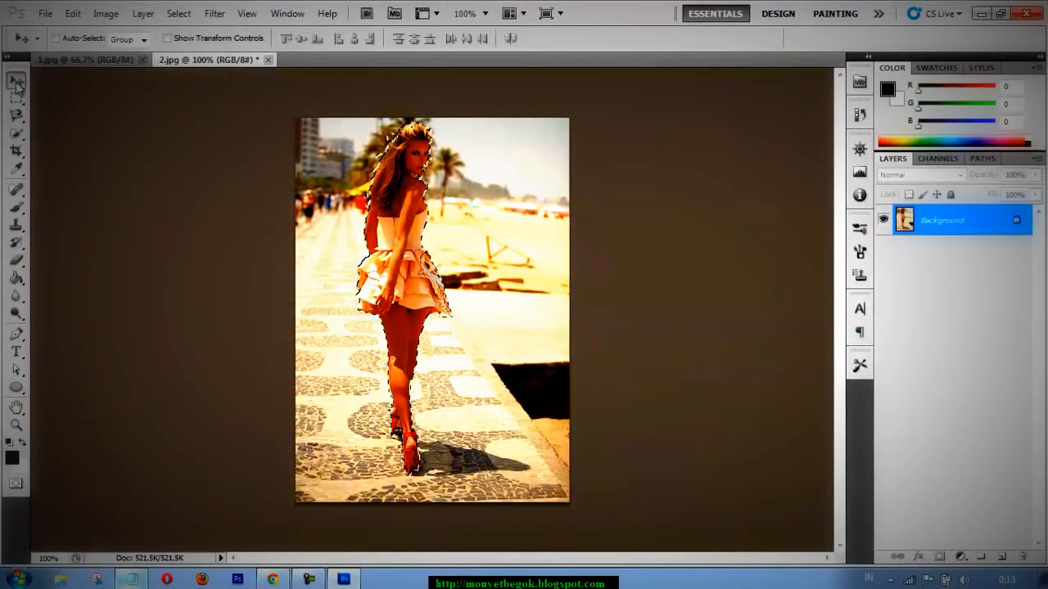
drag(368, 193, 209, 106)
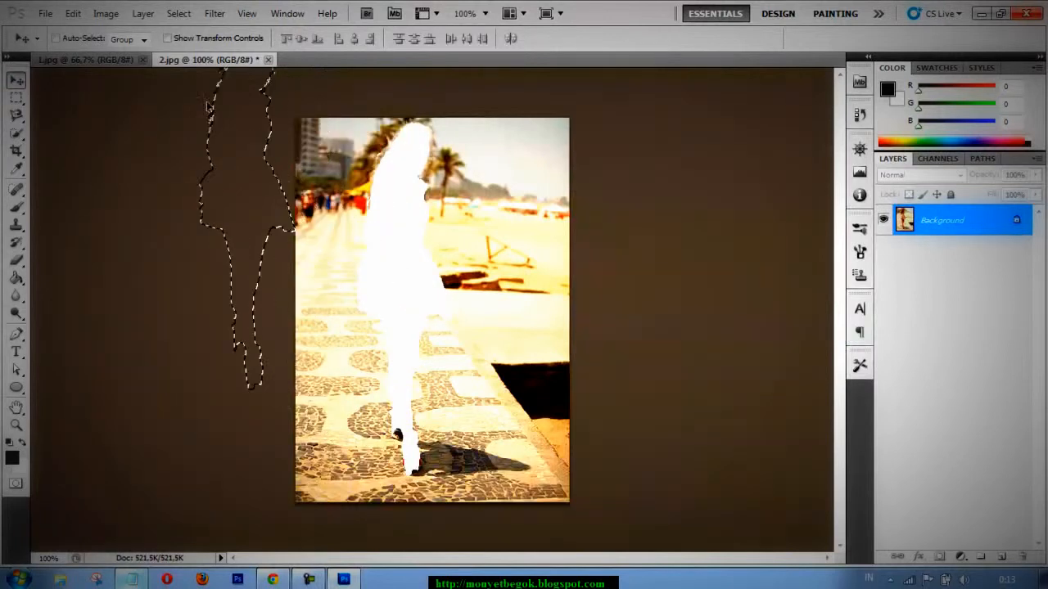
drag(119, 68, 235, 162)
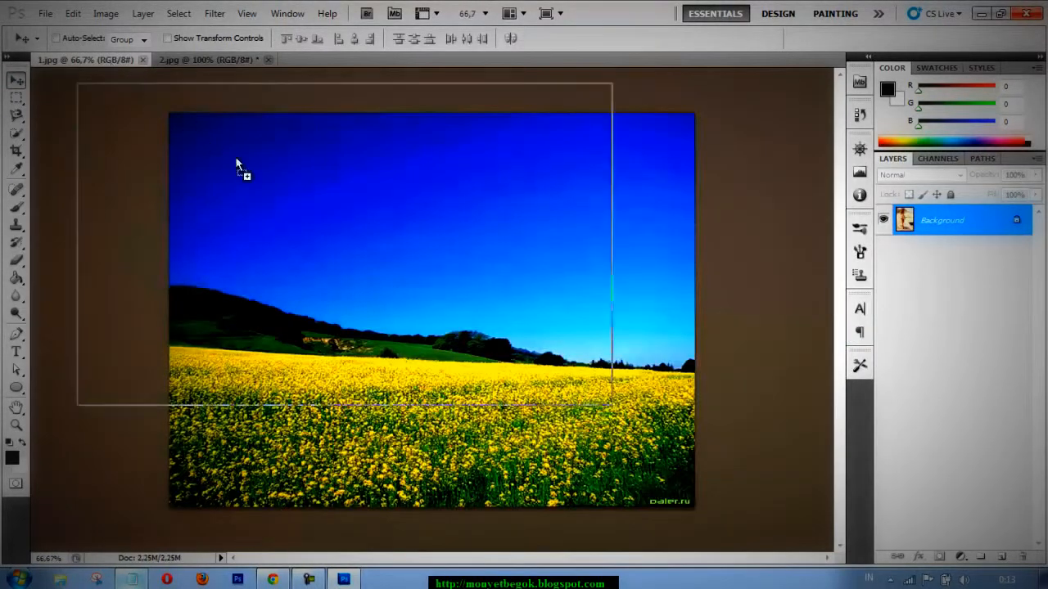
drag(387, 302, 433, 317)
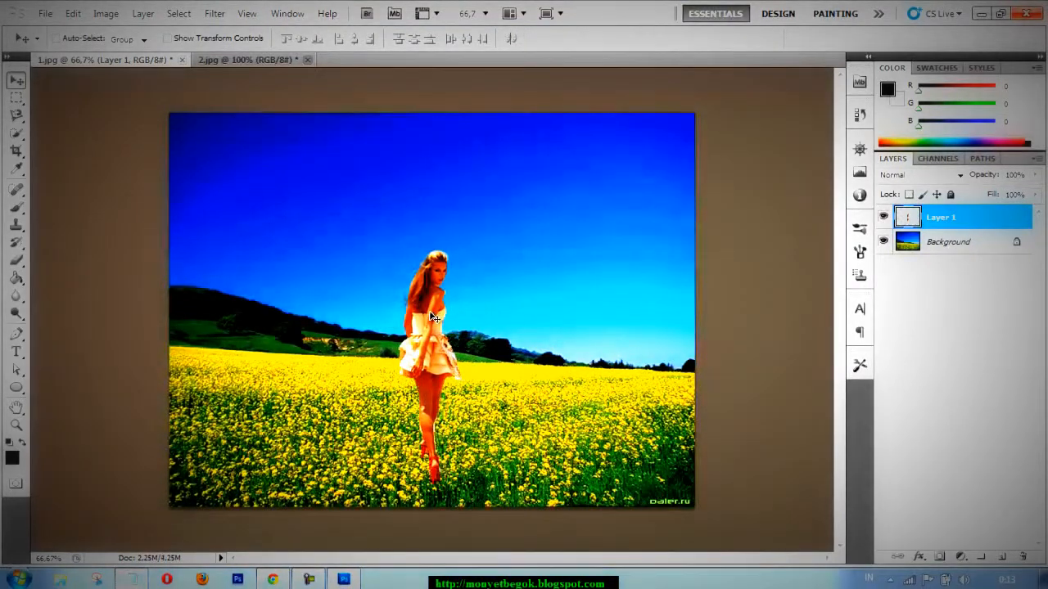
Smudge away the stray fringes along the woman's hair and body edges using the Smudge tool at 24 px and 57% strength.
scroll(433, 318, up, 2)
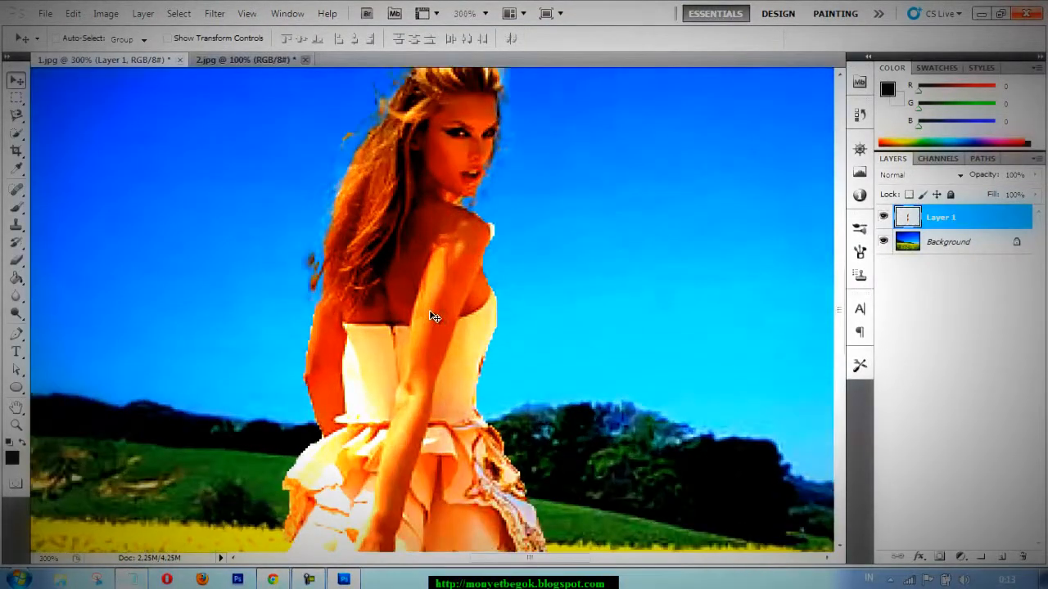
drag(841, 281, 839, 251)
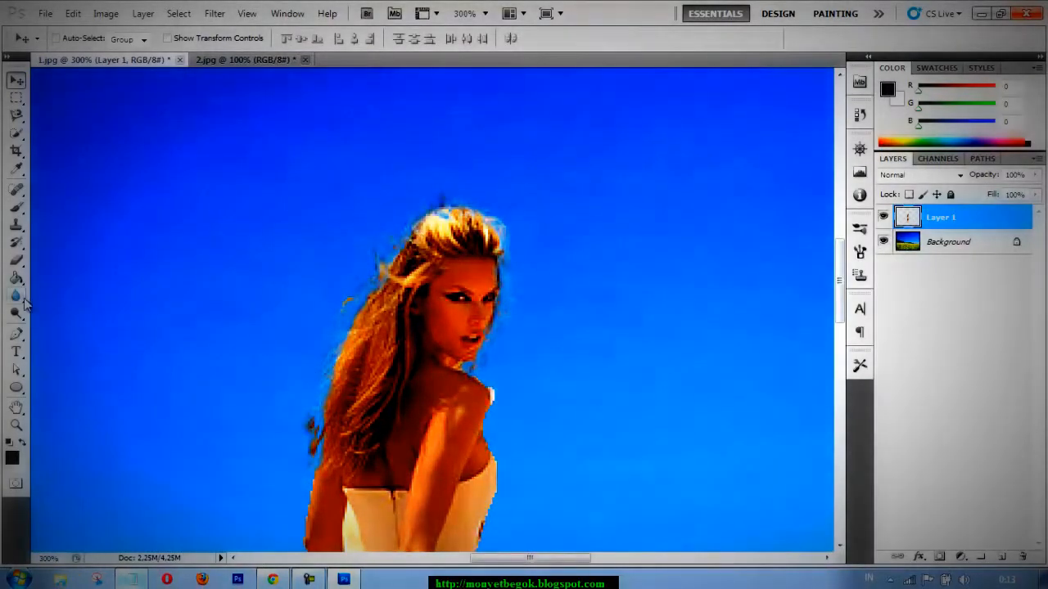
click(15, 296)
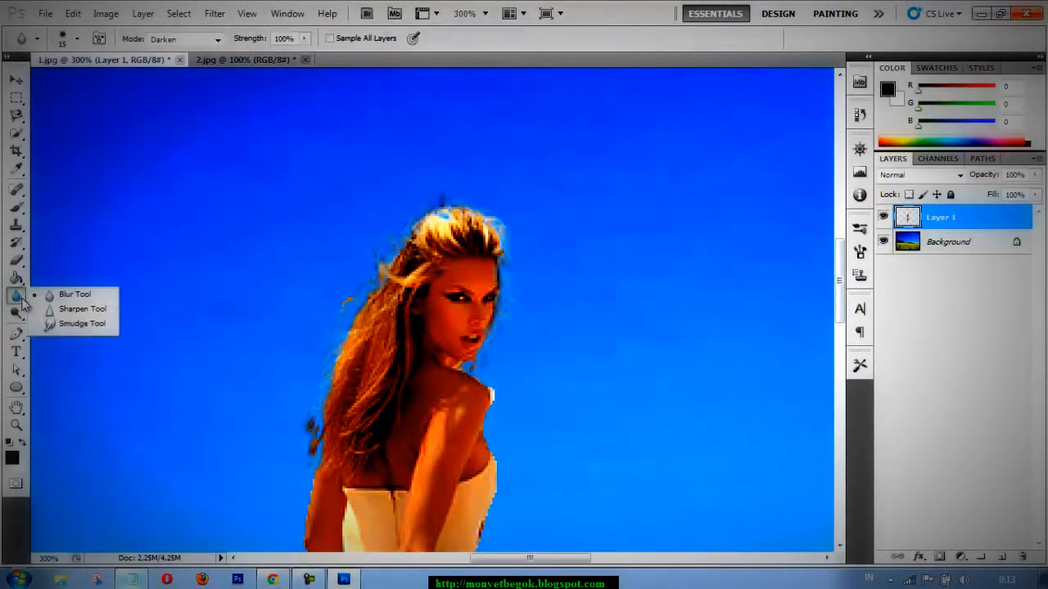
click(70, 322)
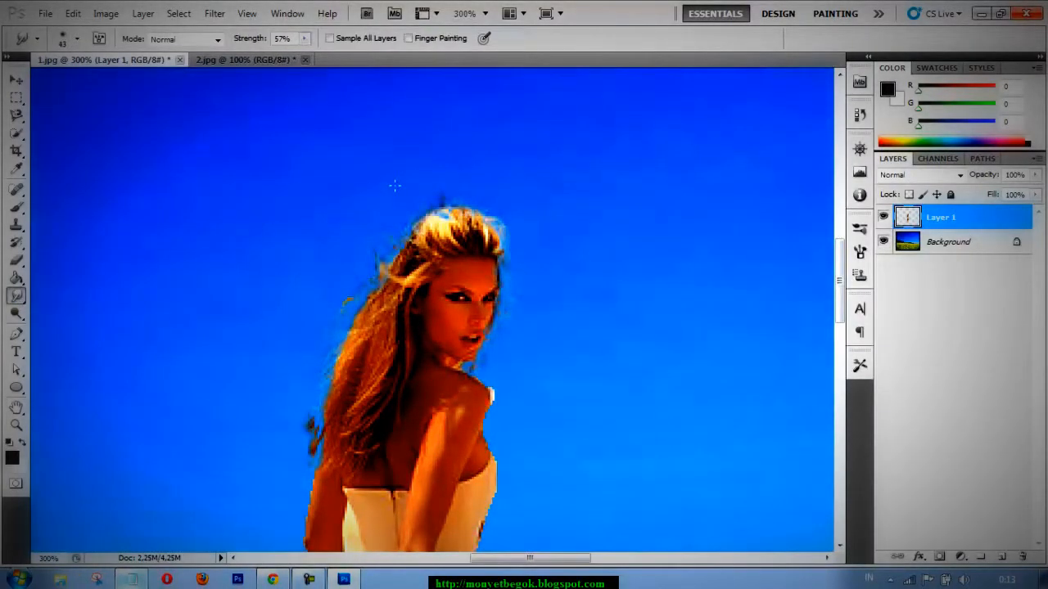
right_click(394, 185)
key(Return)
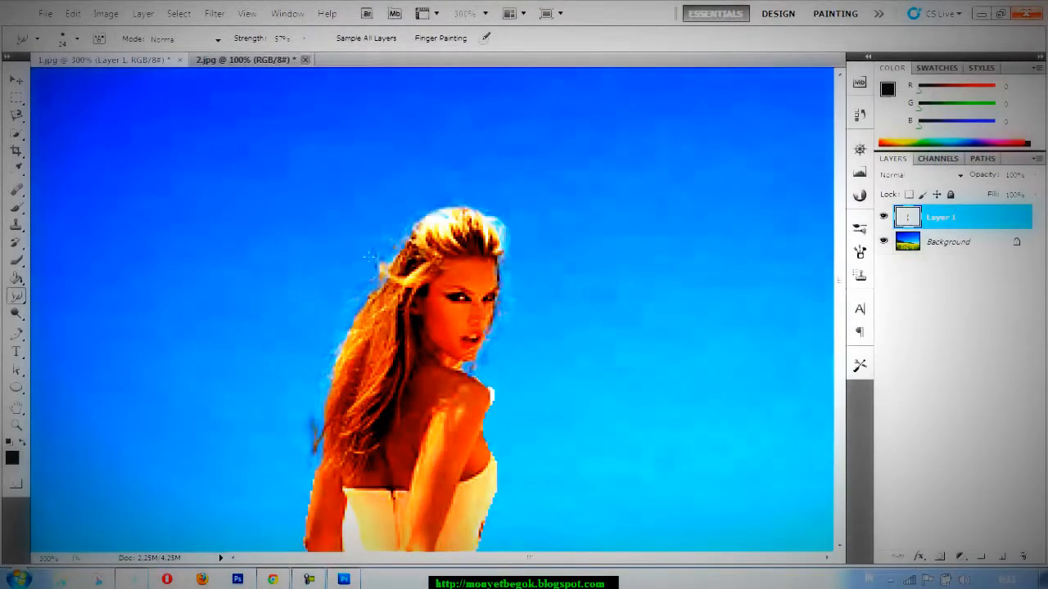
drag(840, 281, 812, 424)
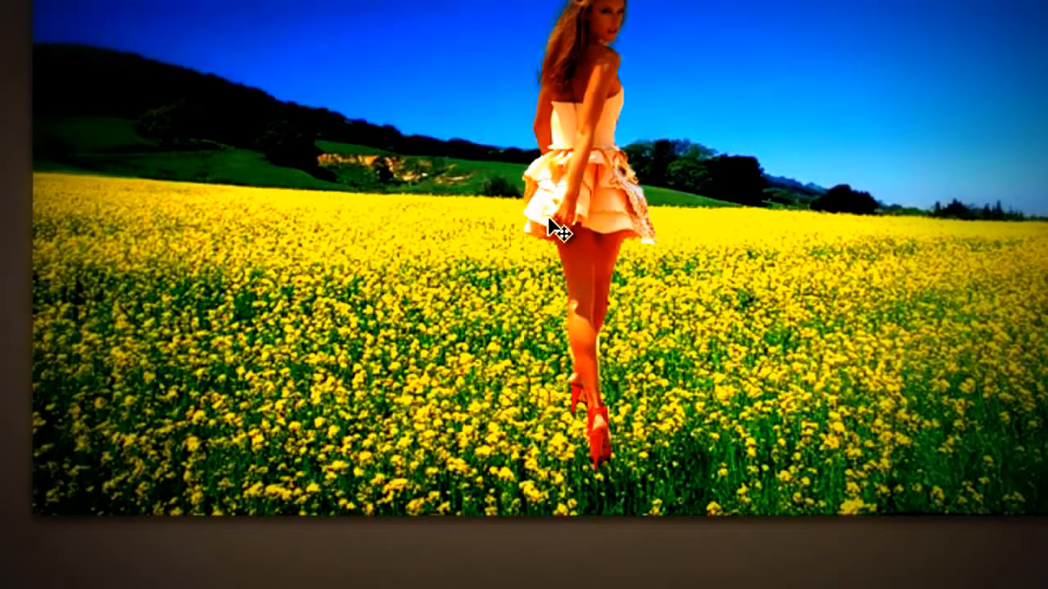
Use Free Transform to shift the woman slightly left and down in the flower field.
key(ctrl+t)
drag(612, 210, 578, 229)
key(Return)
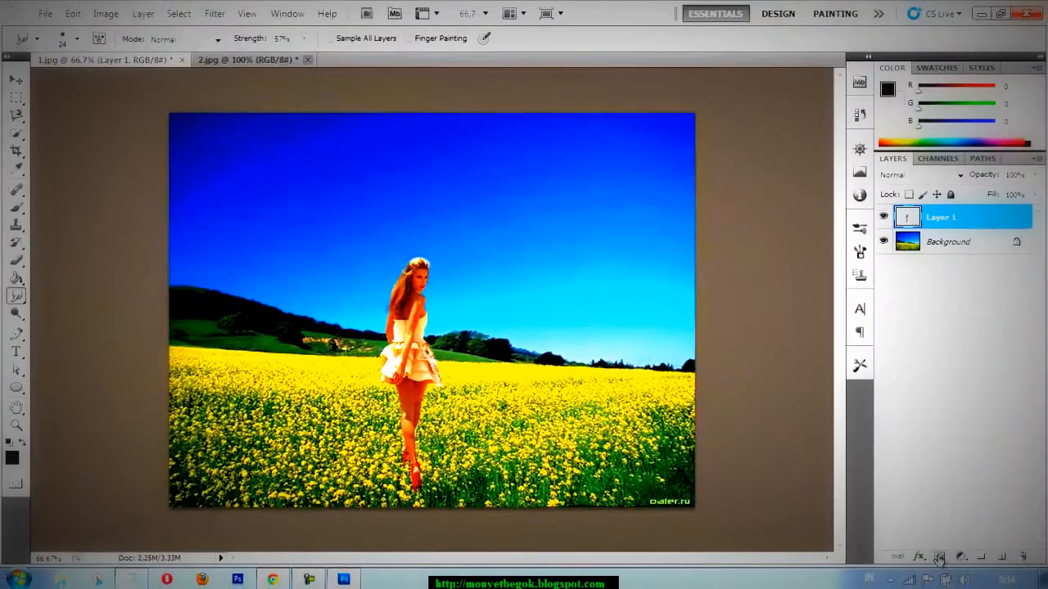
Add a layer mask to Layer 1 and prepare the Brush tool with black as the foreground colour for painting on it.
click(940, 558)
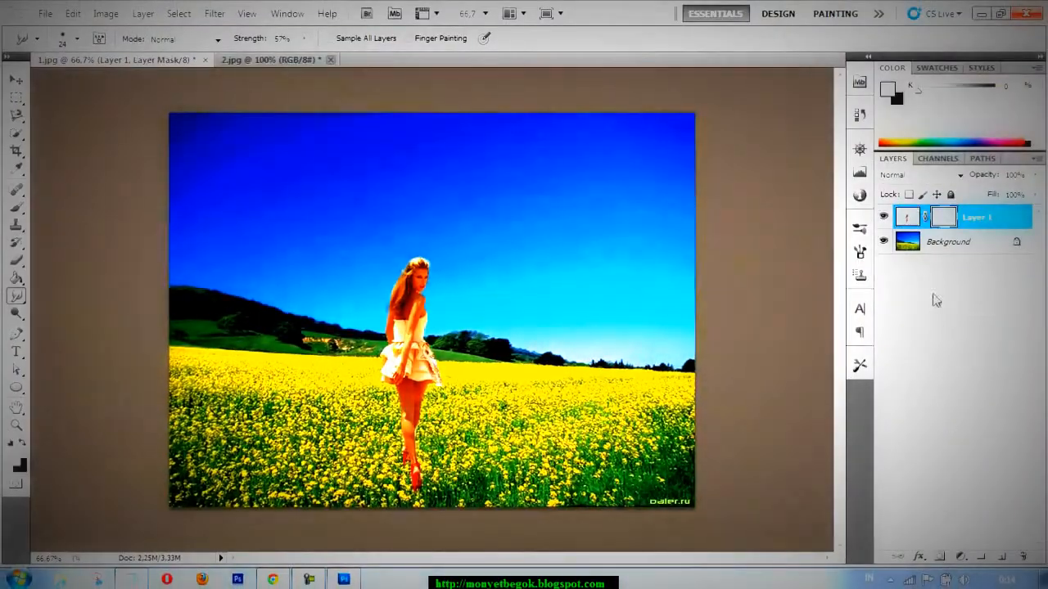
click(944, 218)
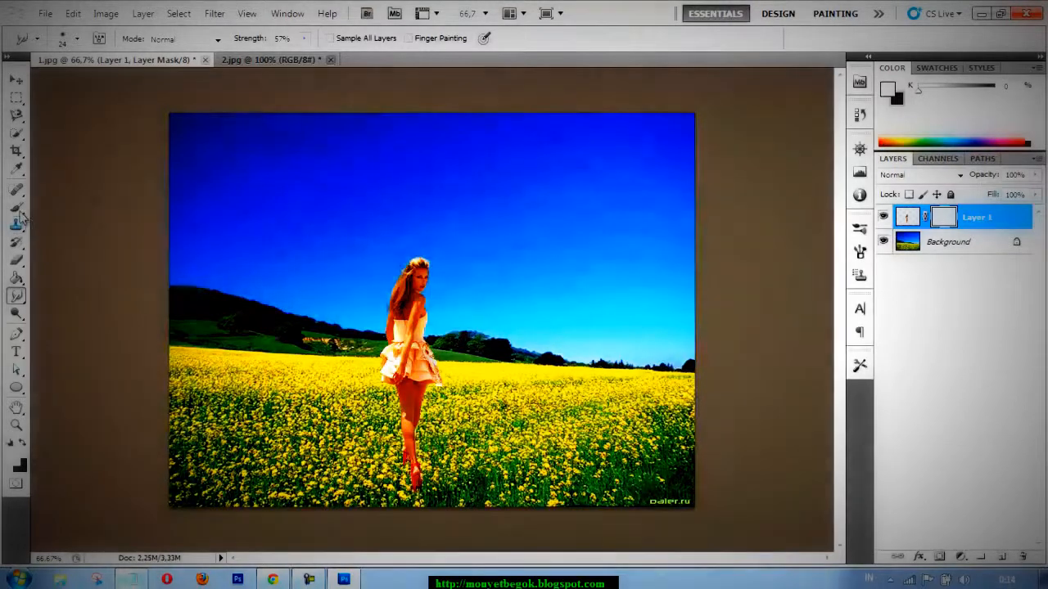
key(b)
click(22, 444)
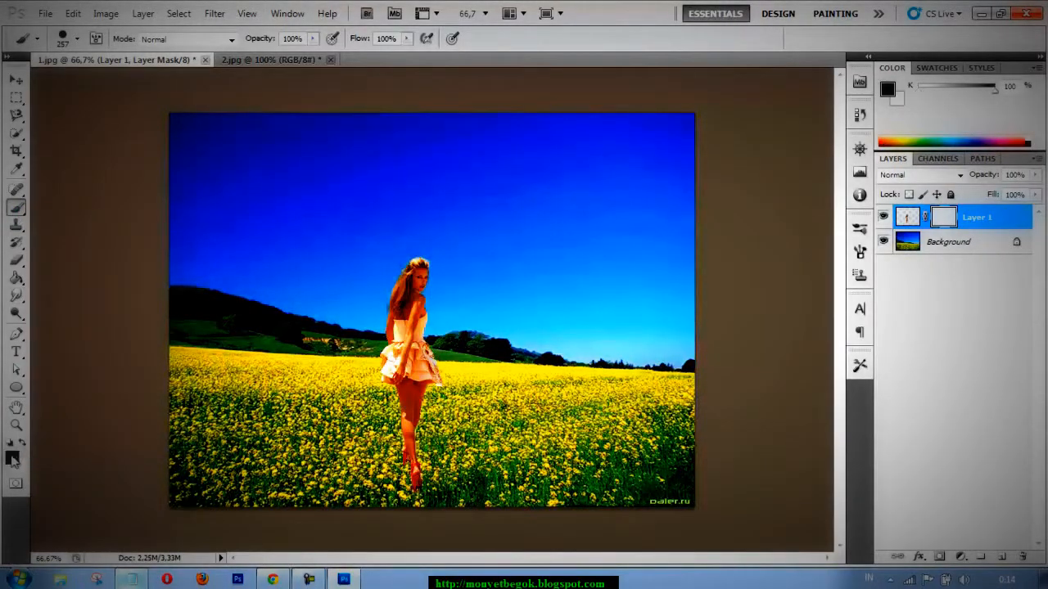
Choose the 134 px grass brush tip, reduce its size to 57 px and start masking around the woman's feet.
right_click(373, 272)
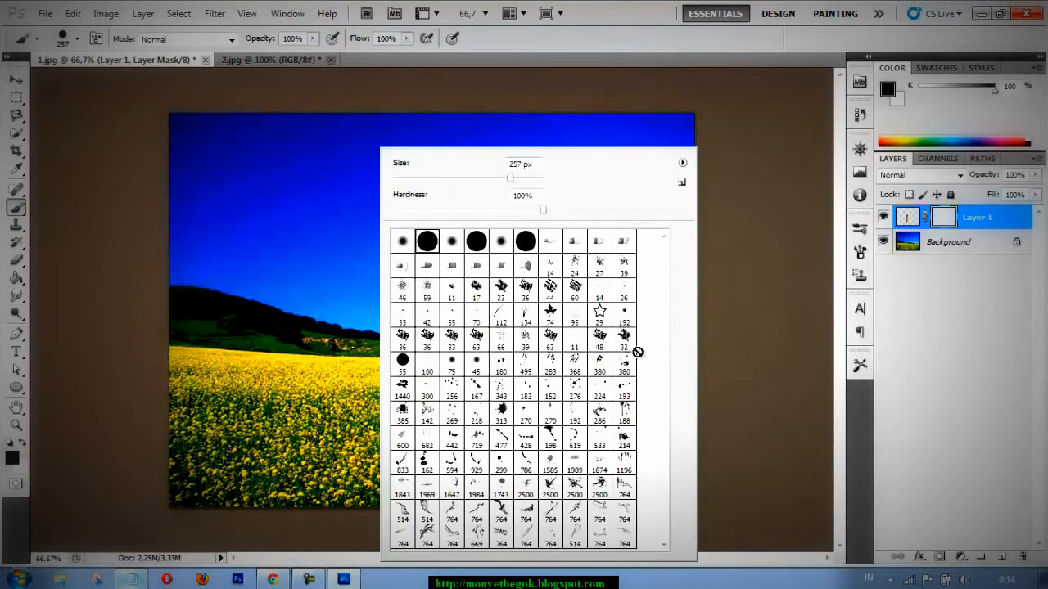
click(525, 317)
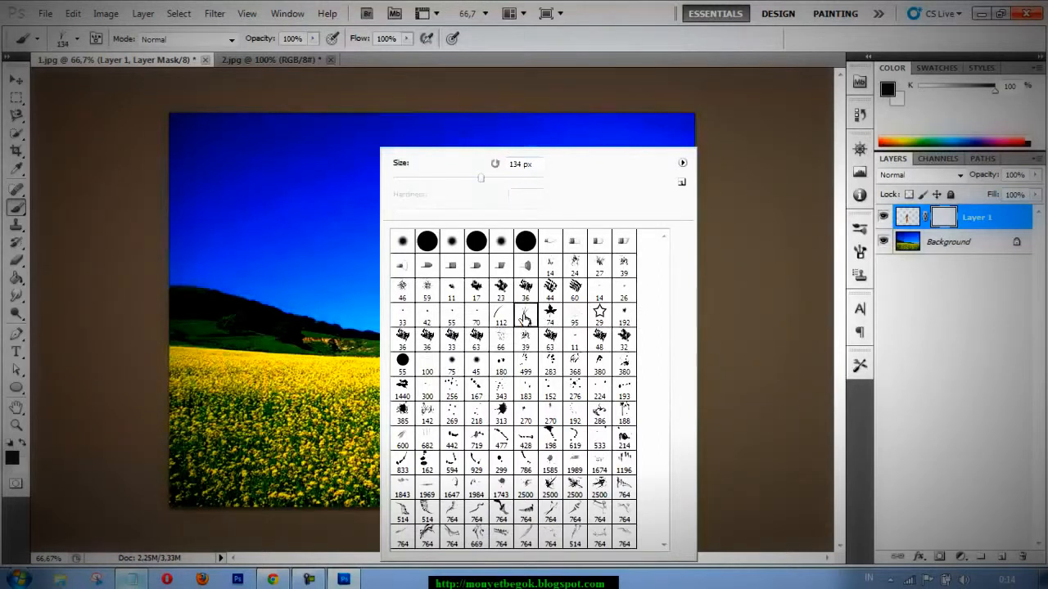
drag(460, 180, 434, 179)
click(372, 400)
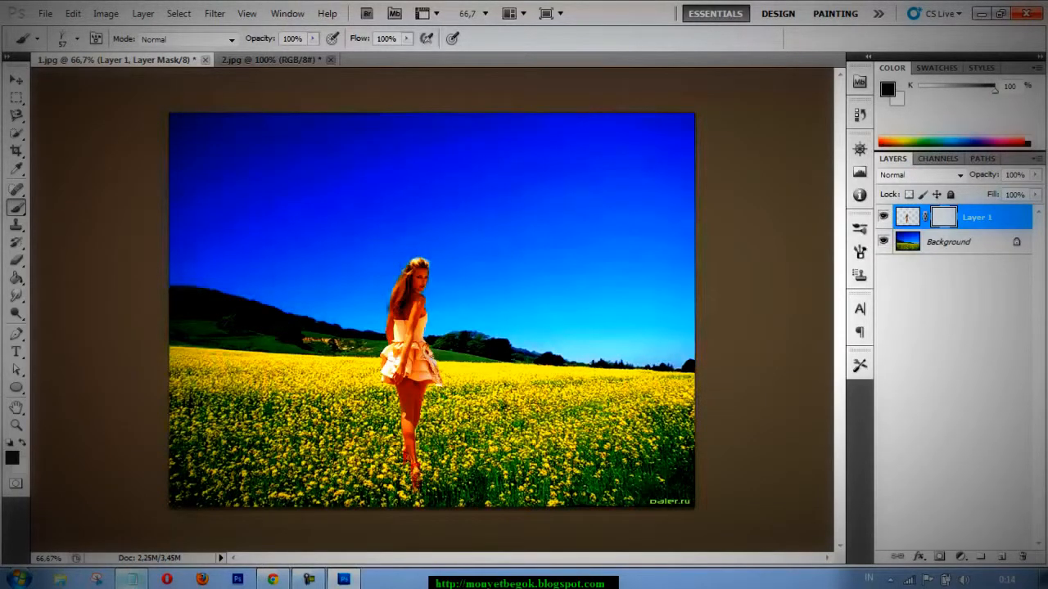
Enlarge the grass brush to 81 px and paint the mask over the woman's shoes and ankles so flowers cover them.
right_click(495, 180)
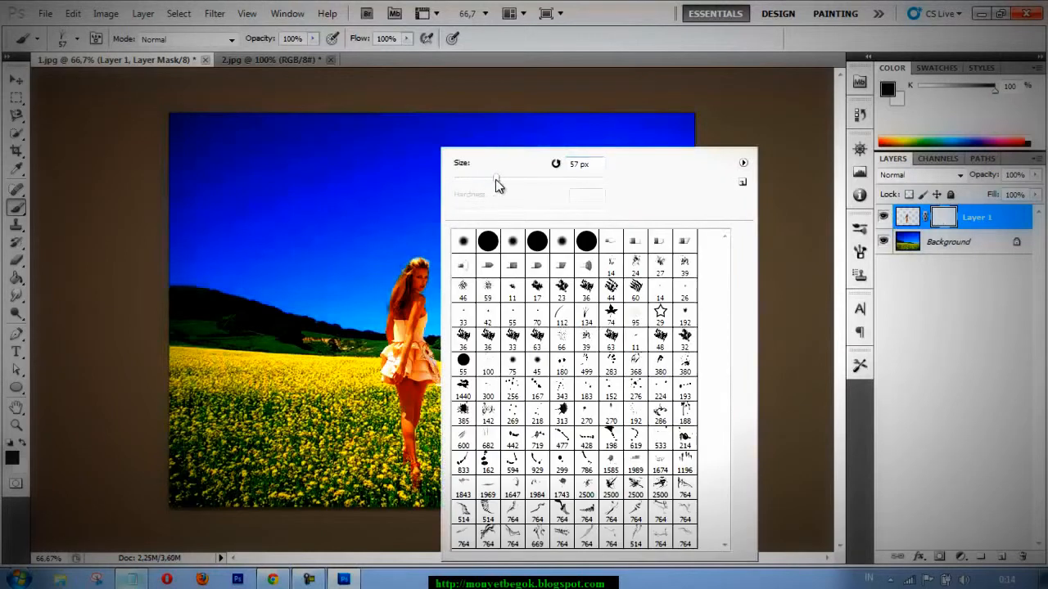
click(515, 179)
click(411, 484)
drag(411, 484, 421, 481)
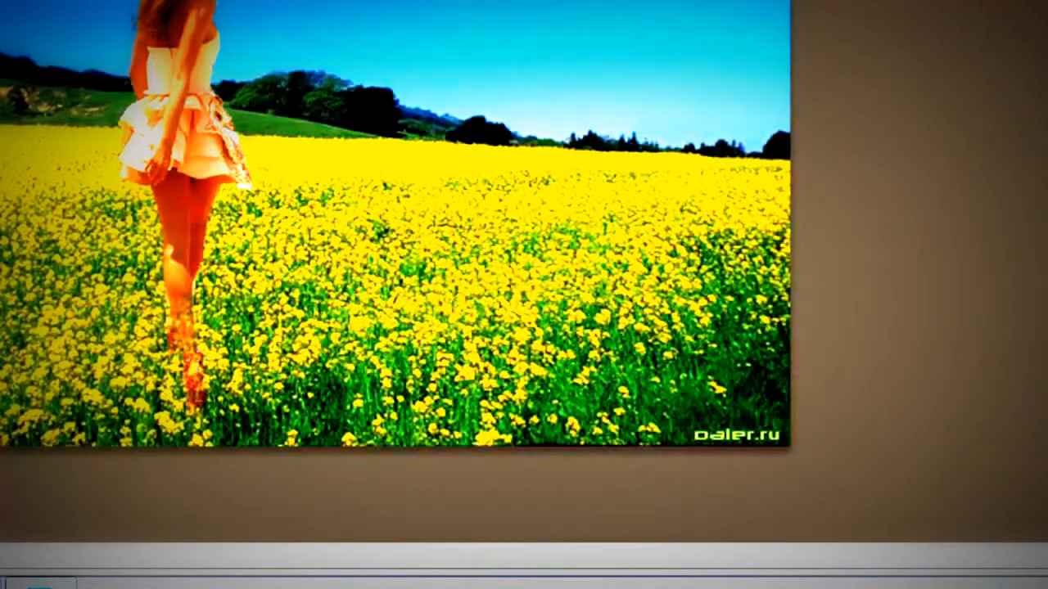
mouse_move(192, 372)
mouse_down()
mouse_move(193, 398)
mouse_move(203, 400)
mouse_move(188, 334)
mouse_up()
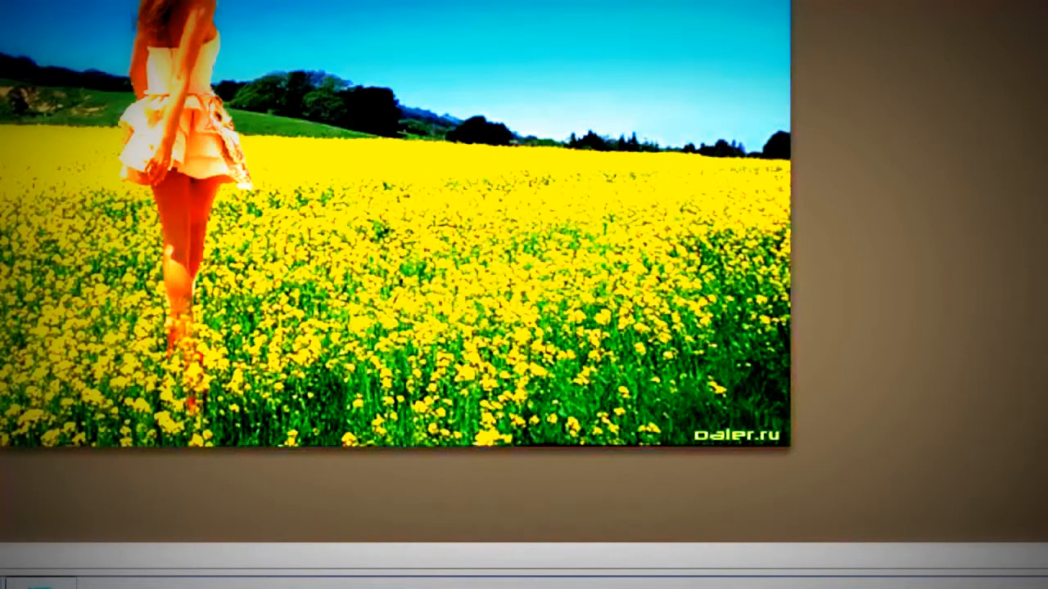
Use Free Transform to lower the woman and her mask so her feet reach the photo's lower edge.
key(ctrl+t)
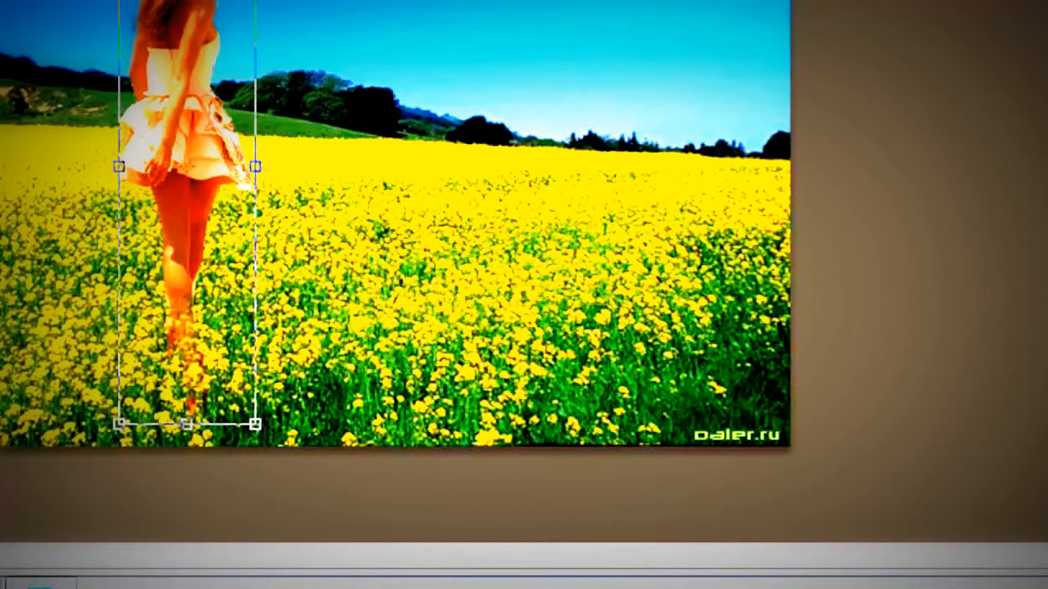
drag(186, 184, 186, 204)
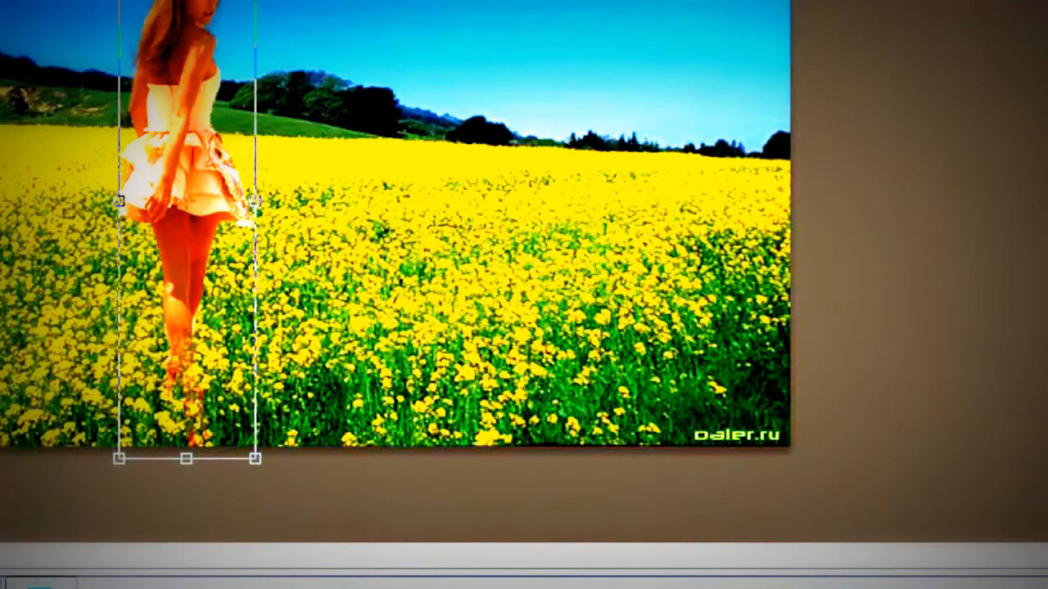
key(Return)
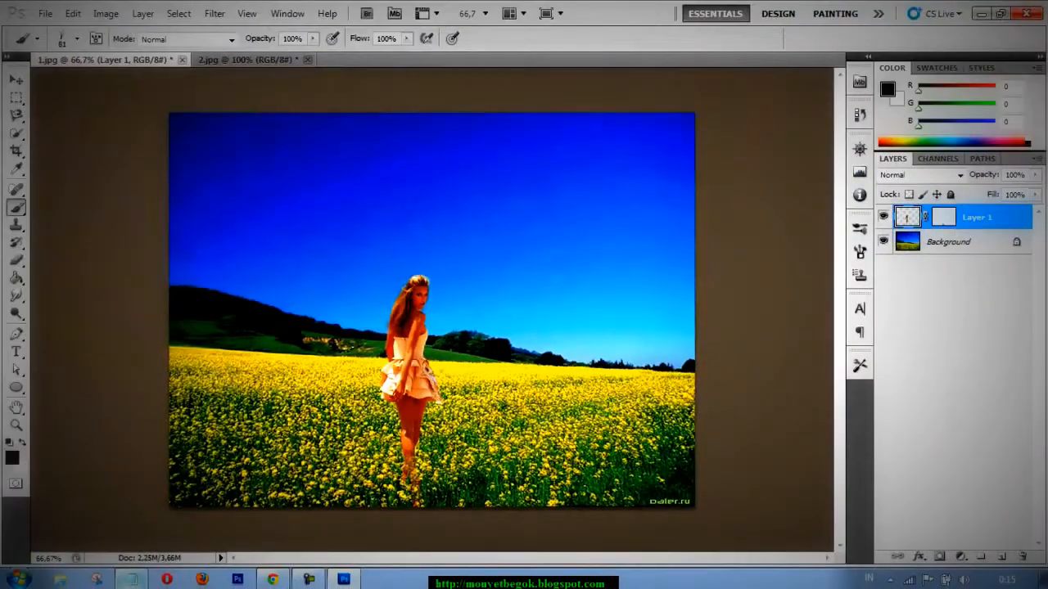
Undo the last mask stroke and paint over the lower legs on the mask with the grass brush at 189 px.
right_click(567, 394)
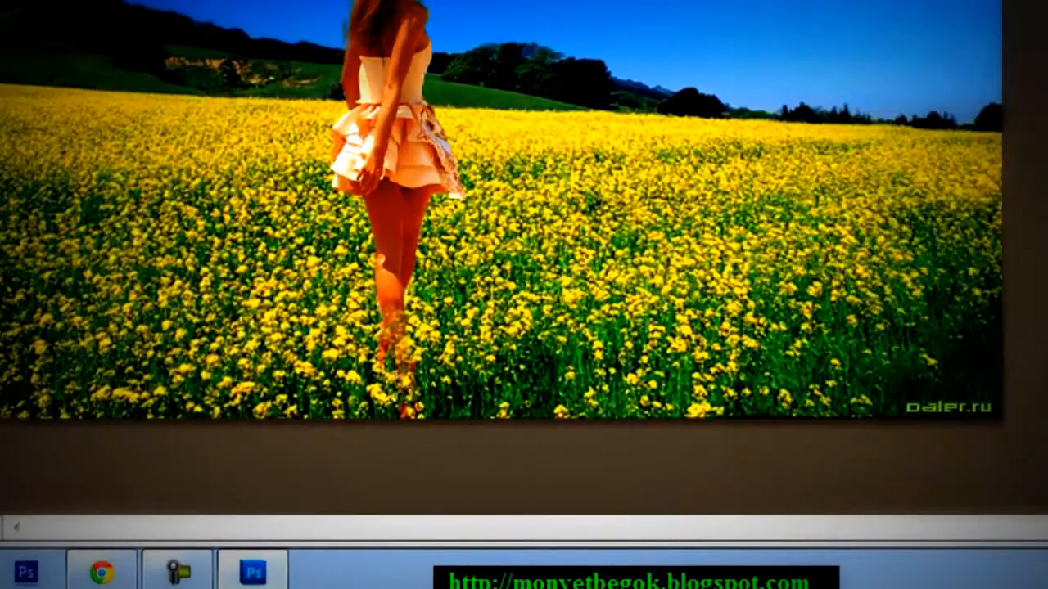
click(391, 362)
key(ctrl+z)
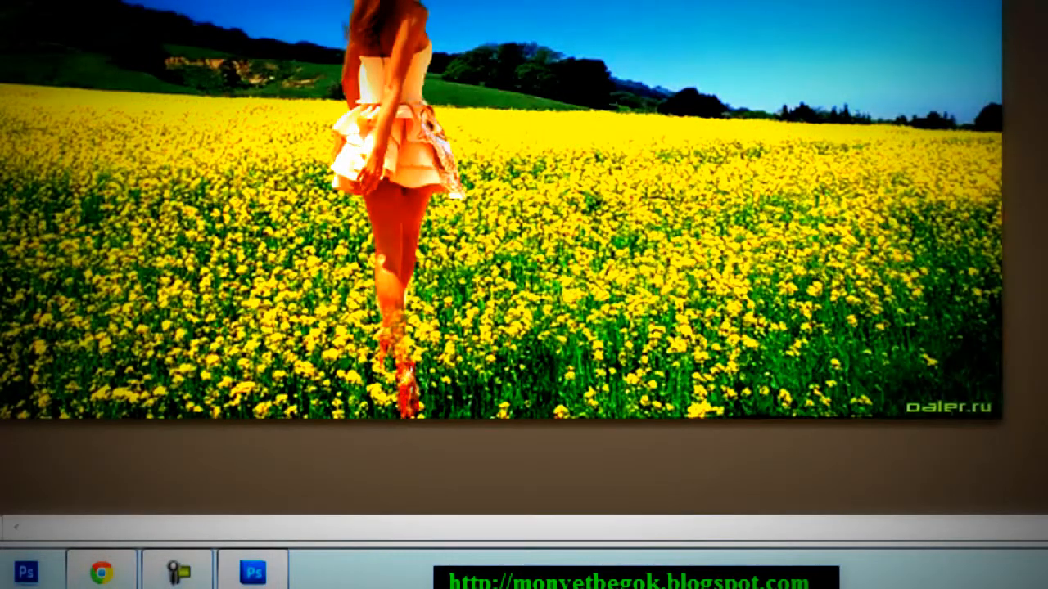
mouse_move(404, 391)
mouse_down()
mouse_move(391, 314)
mouse_move(386, 352)
mouse_move(406, 401)
mouse_move(404, 365)
mouse_move(403, 405)
mouse_move(386, 344)
mouse_up()
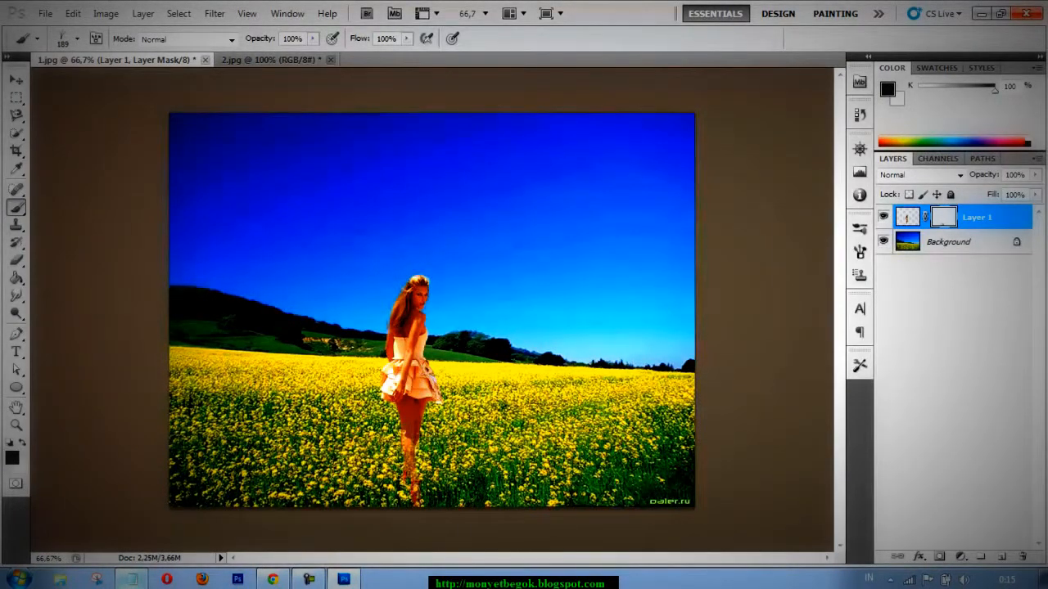
Reduce the brush to 63 px, switch to a soft round tip with 0% hardness and mask out the woman's feet.
right_click(461, 315)
drag(540, 180, 525, 180)
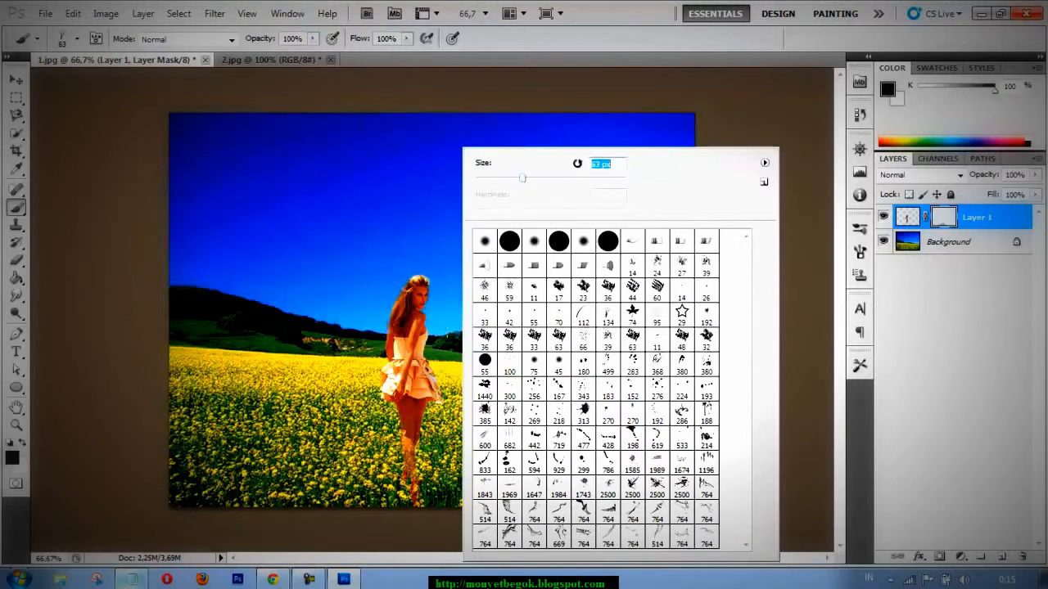
key(Return)
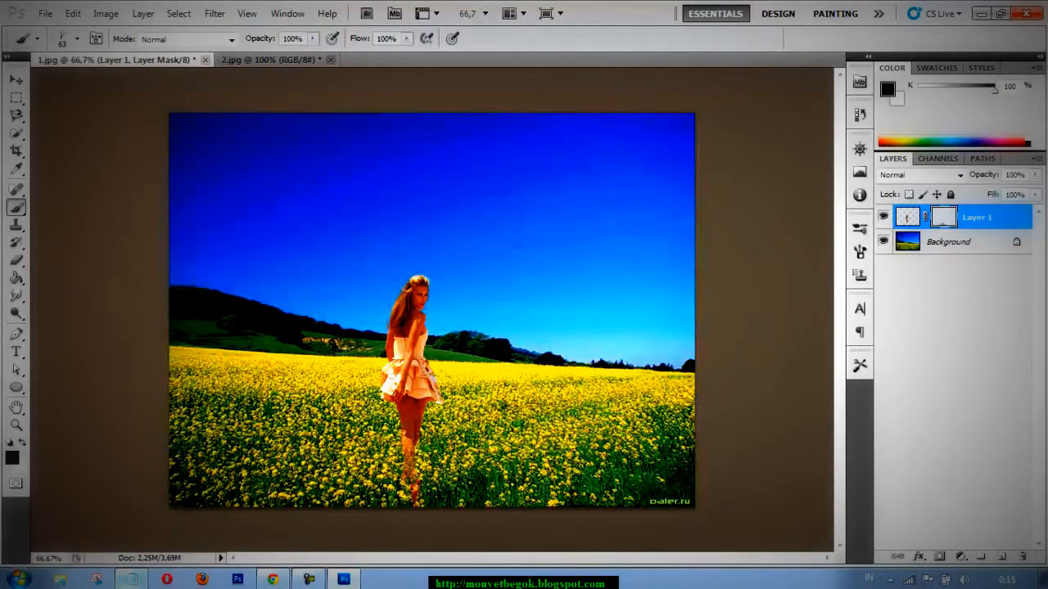
right_click(484, 274)
click(557, 245)
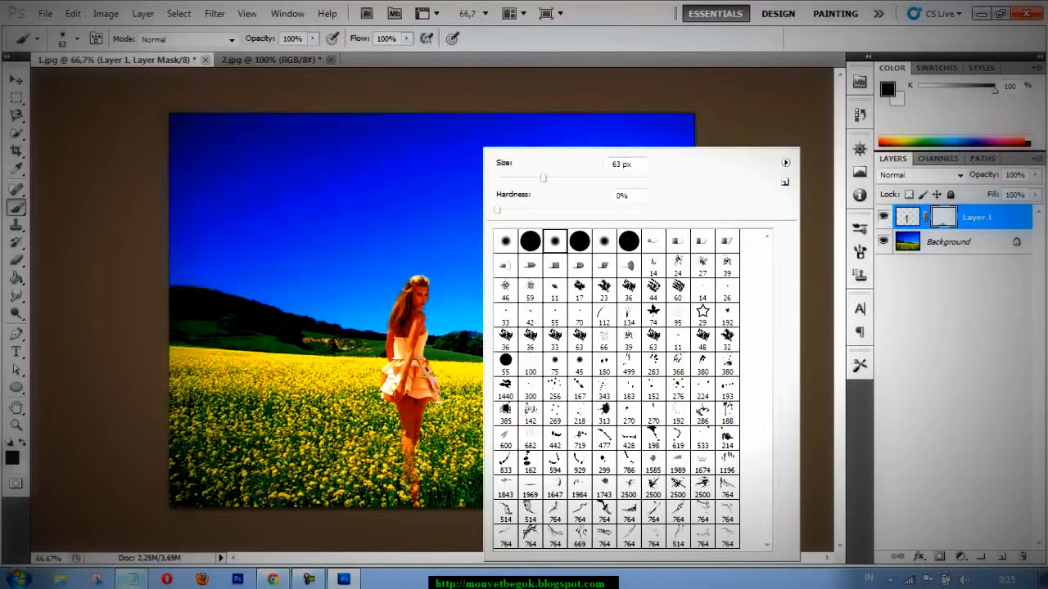
click(415, 492)
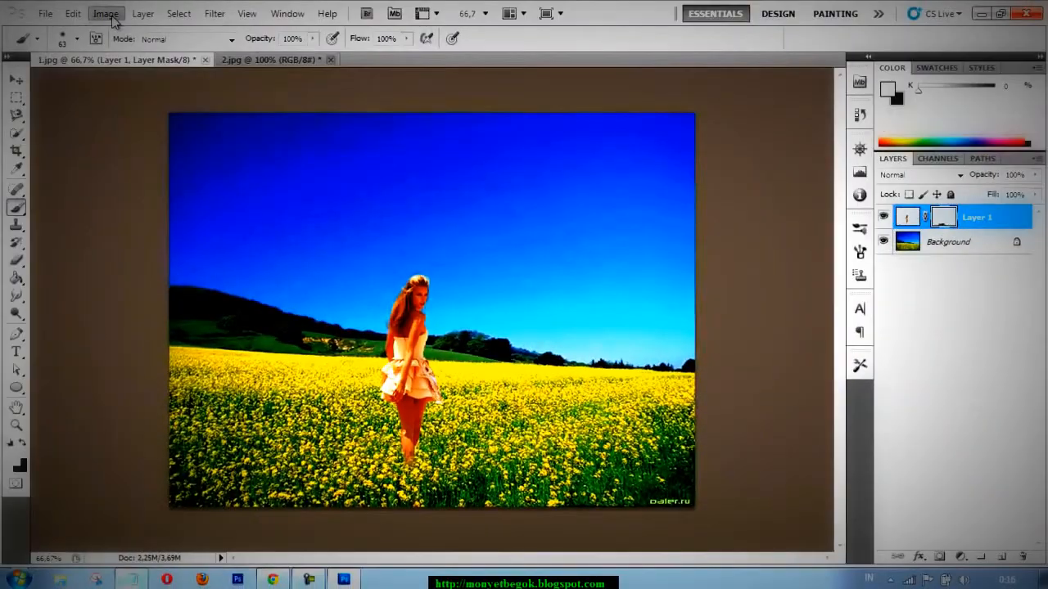
Target Layer 1's image instead of its mask and shift the woman's hue to +11 with Hue/Saturation.
click(108, 15)
click(903, 221)
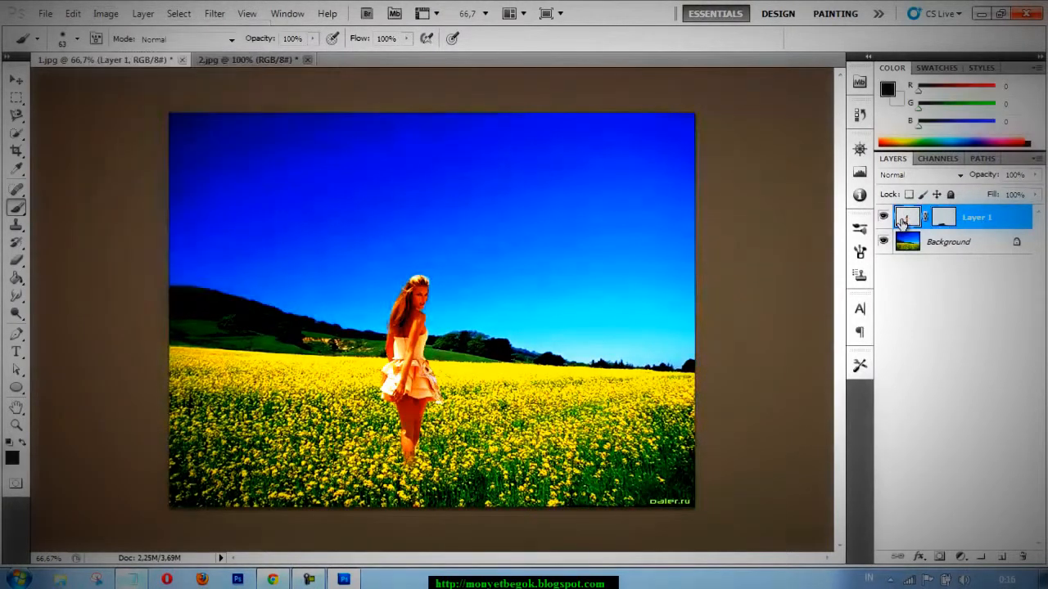
right_click(903, 222)
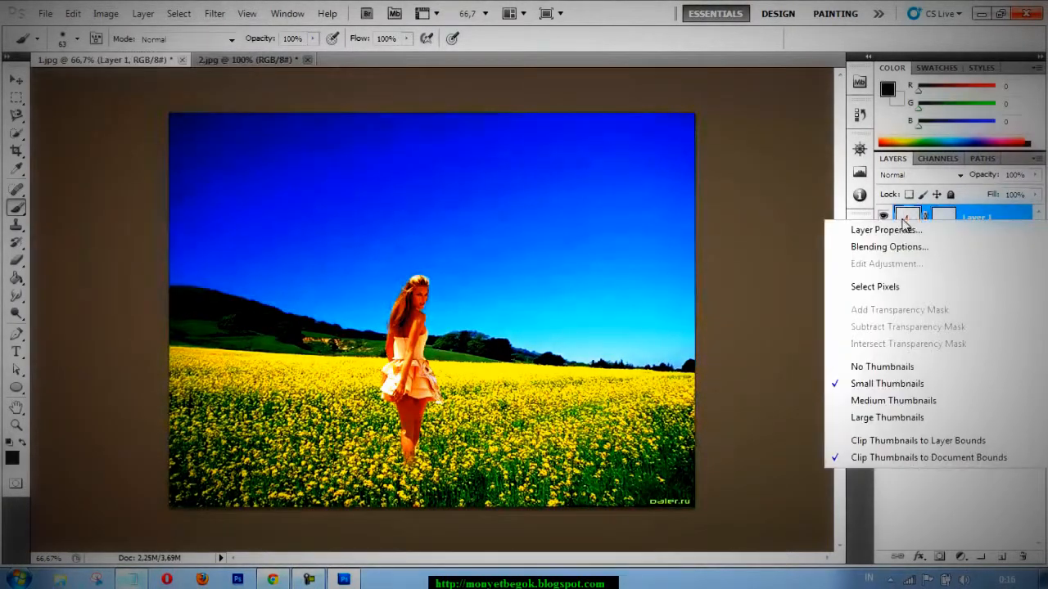
click(772, 230)
click(122, 16)
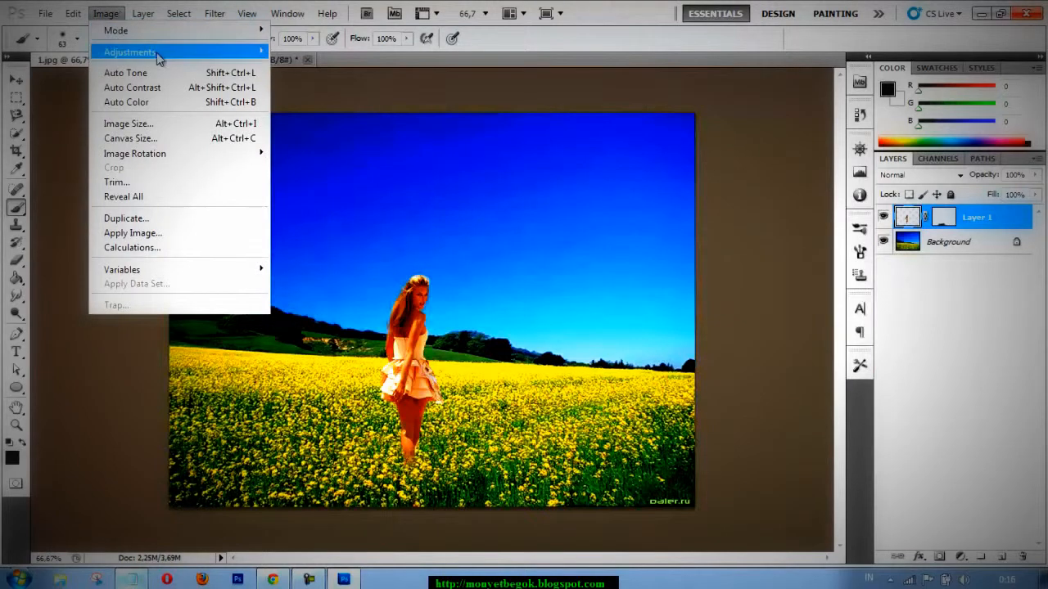
mouse_move(161, 54)
click(359, 129)
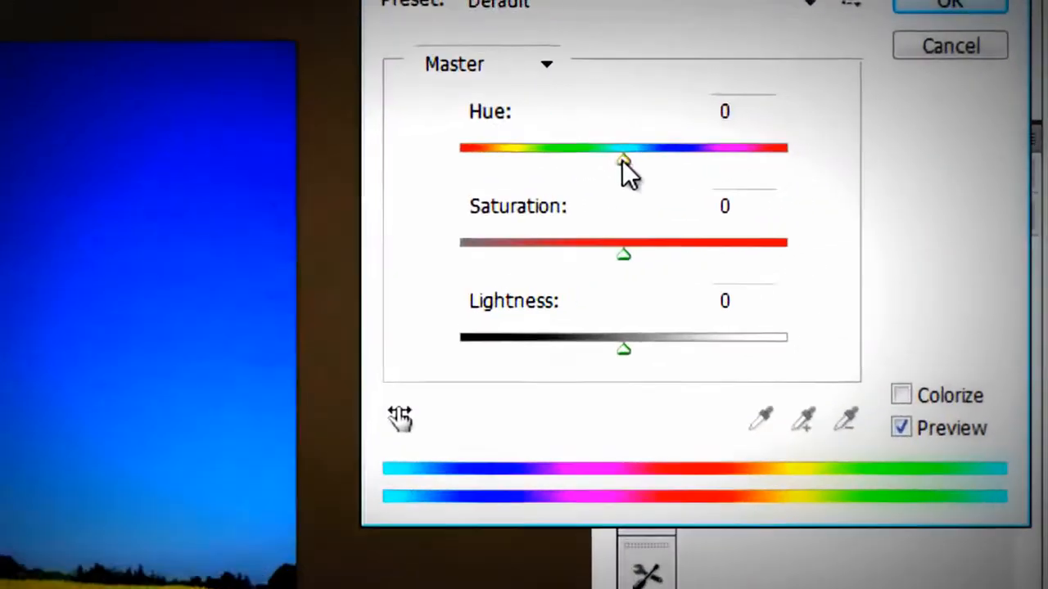
mouse_move(622, 161)
mouse_down()
mouse_move(580, 158)
mouse_move(651, 157)
mouse_move(639, 157)
mouse_up()
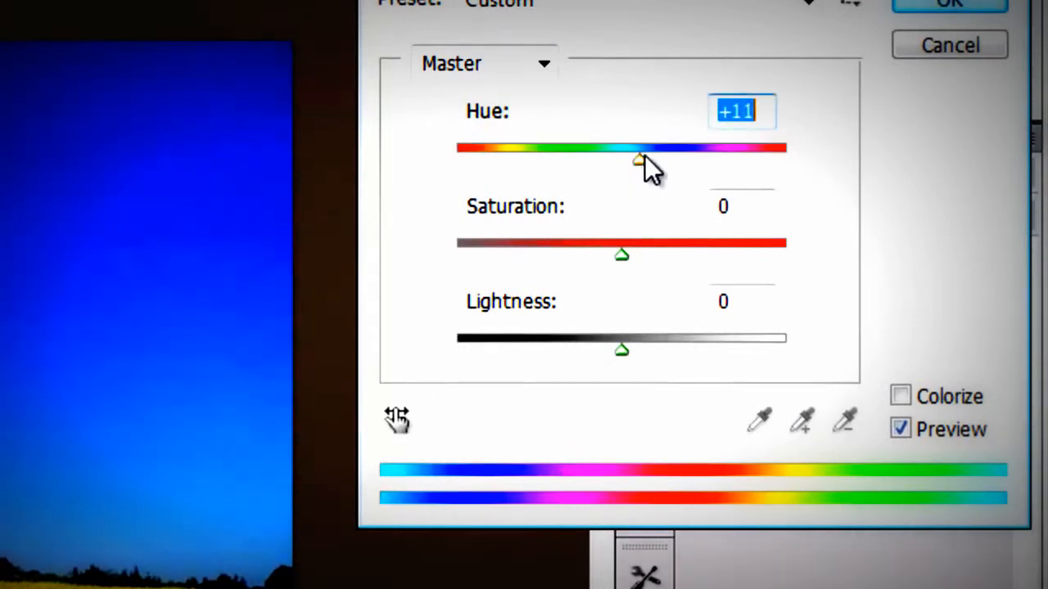
click(959, 5)
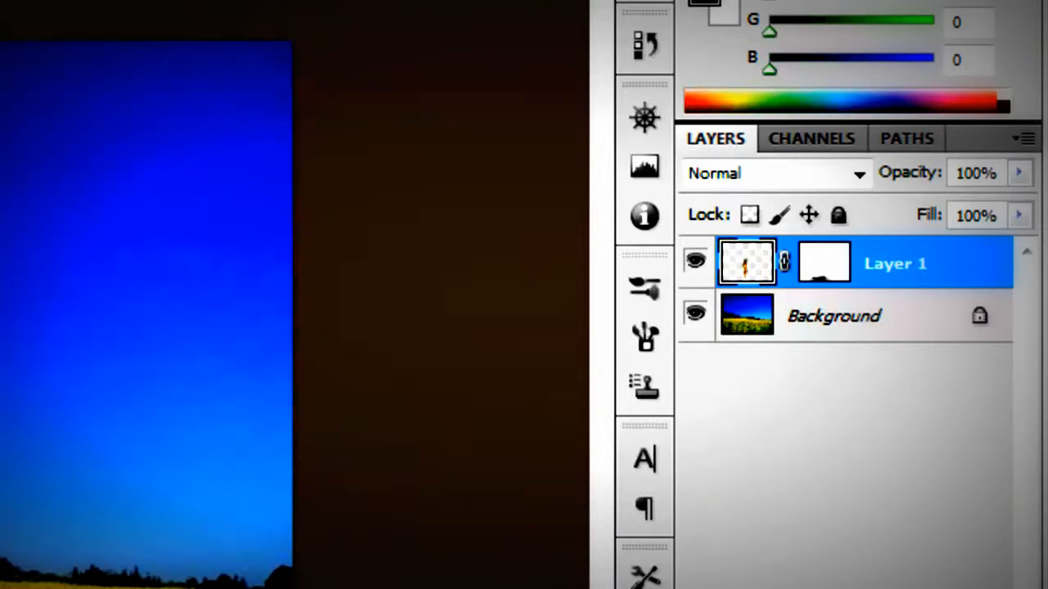
Add a Drop Shadow to the woman's layer with 53% opacity and a size of 68 px.
click(733, 587)
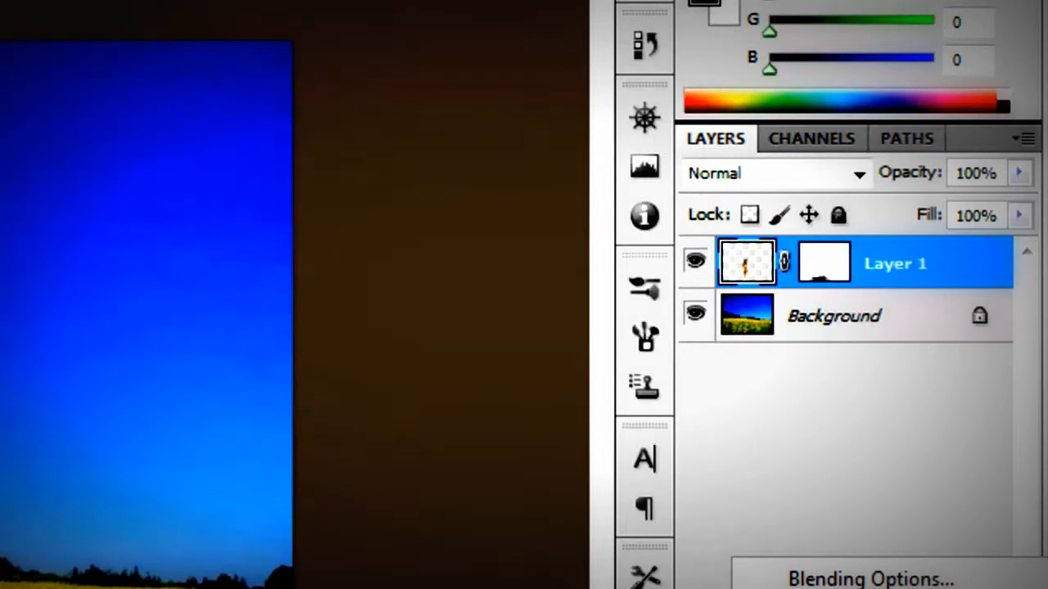
click(827, 588)
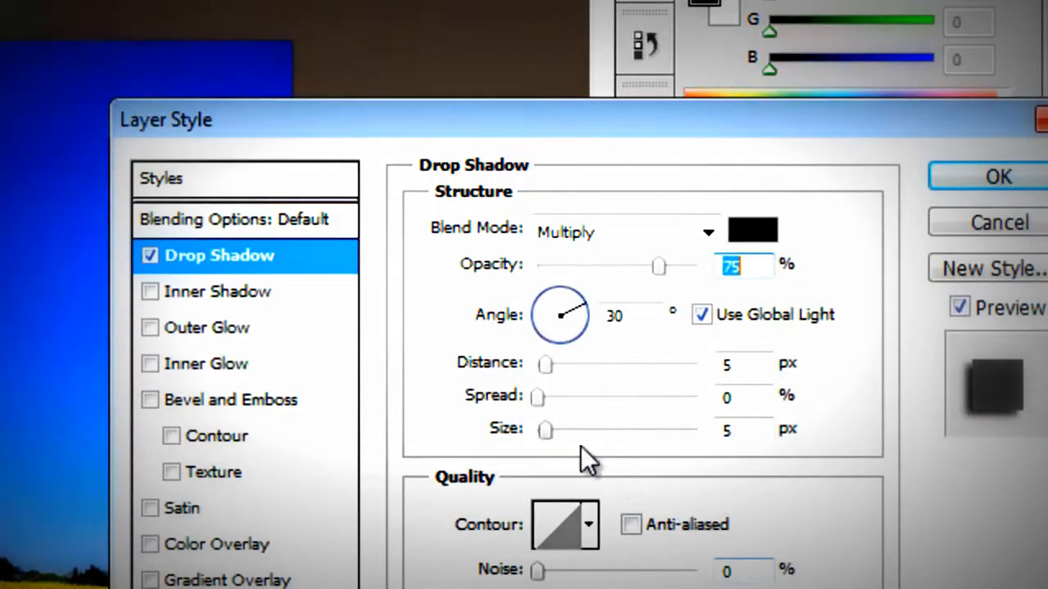
drag(544, 429, 576, 429)
drag(650, 267, 625, 266)
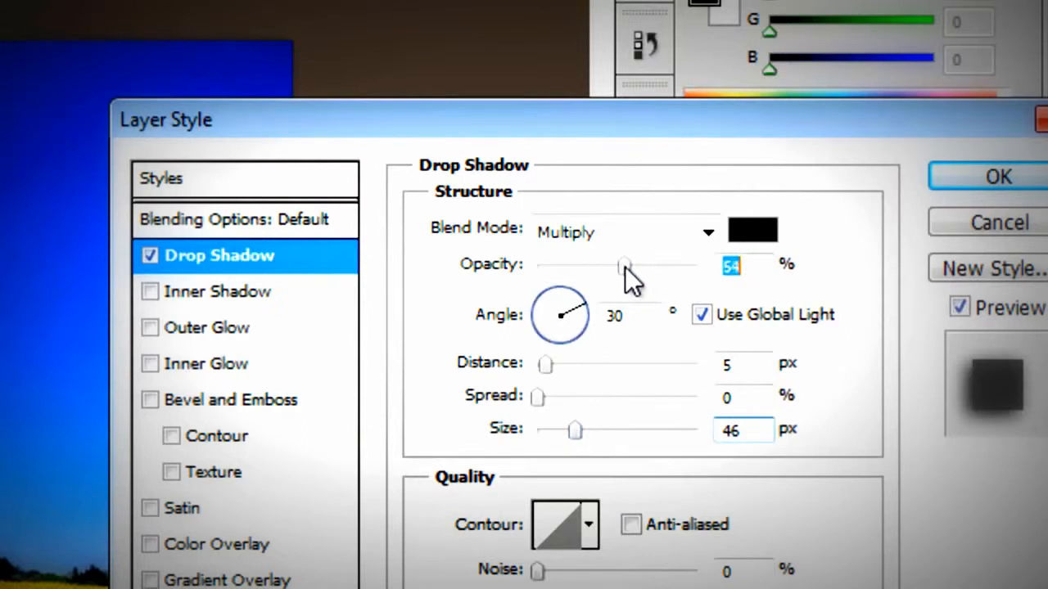
drag(575, 429, 588, 429)
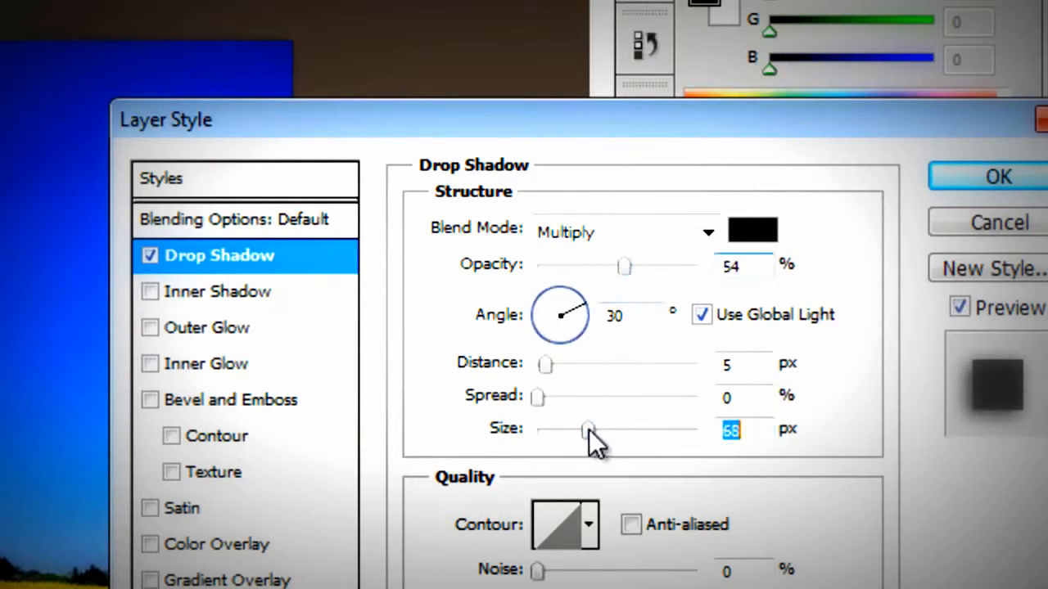
click(613, 269)
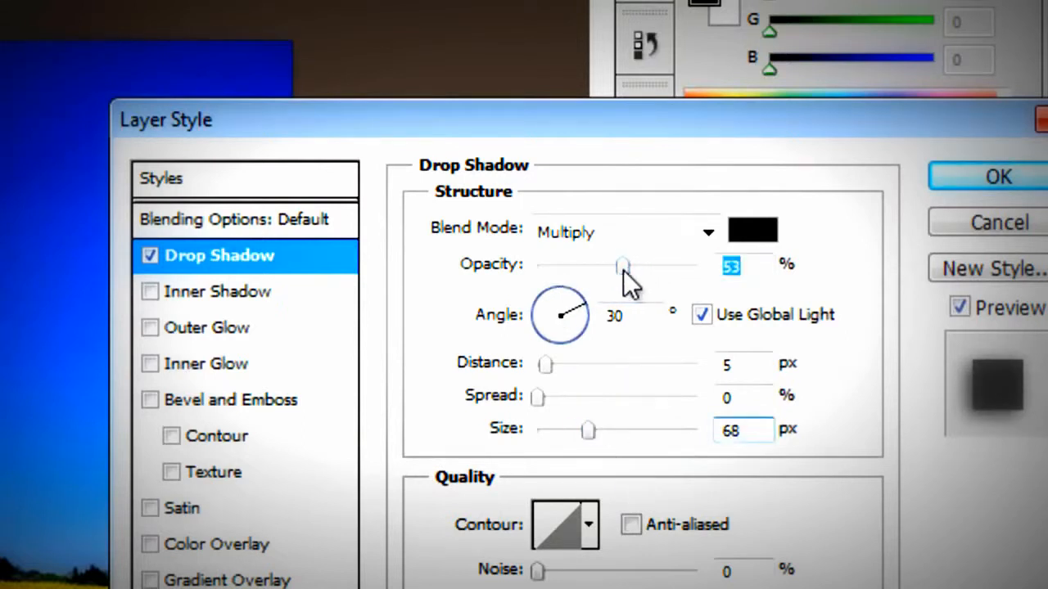
click(987, 178)
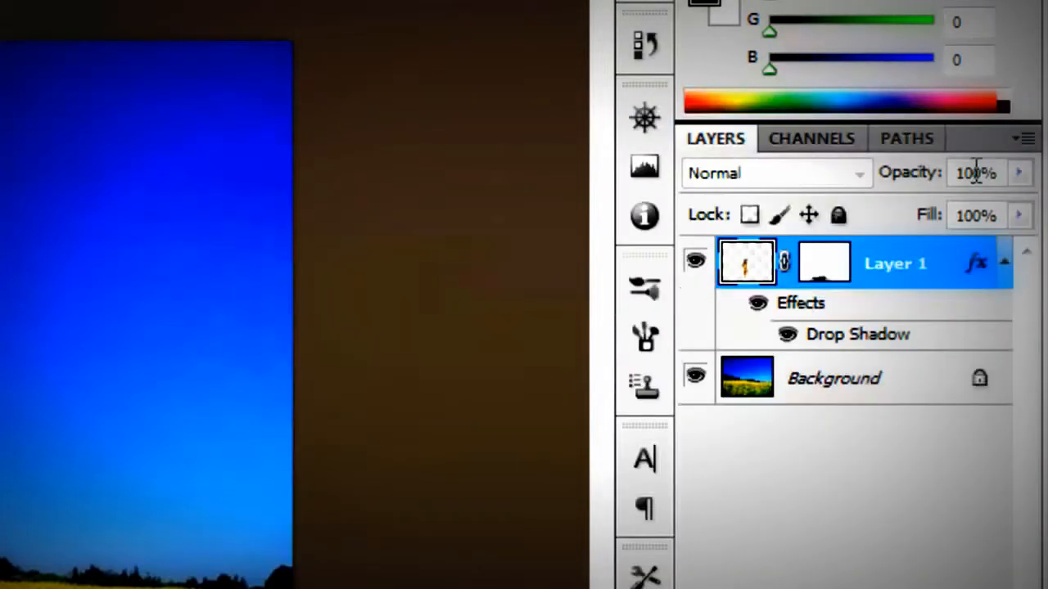
Apply Hue/Saturation to the Background layer with hue +20 and saturation -34.
click(753, 374)
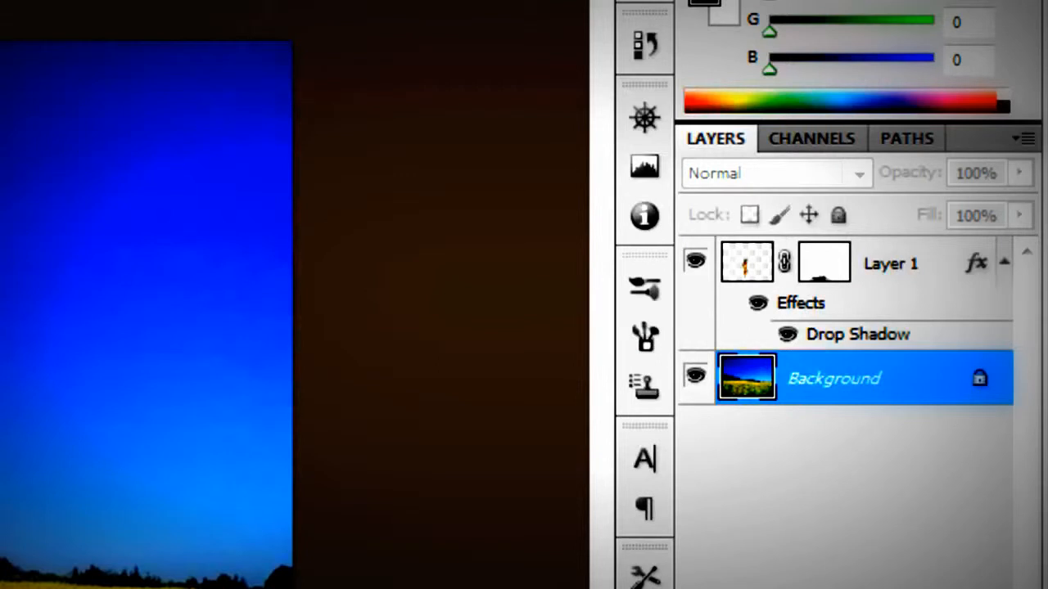
key(ctrl+u)
drag(620, 161, 654, 161)
drag(616, 248, 566, 256)
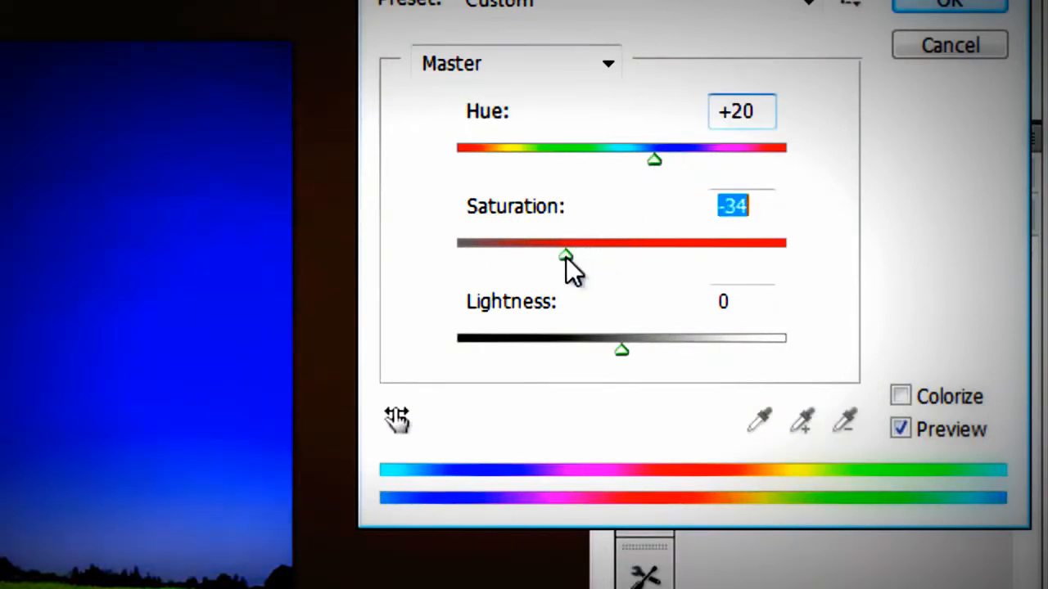
click(949, 6)
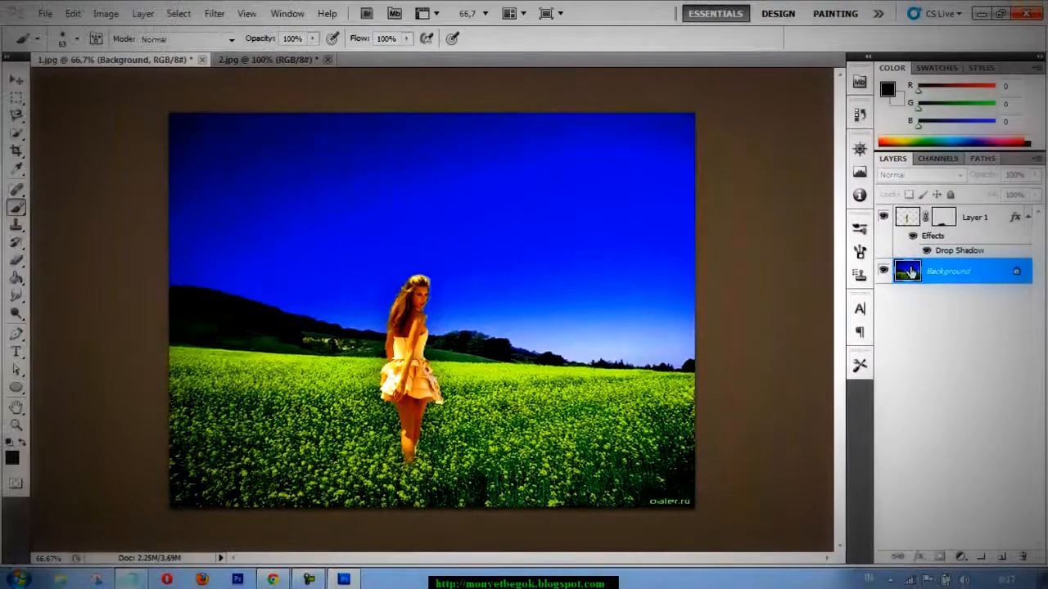
Merge the visible layers and remove the Daler.ru watermark from the photo's lower-right corner with the Spot Healing Brush.
right_click(900, 275)
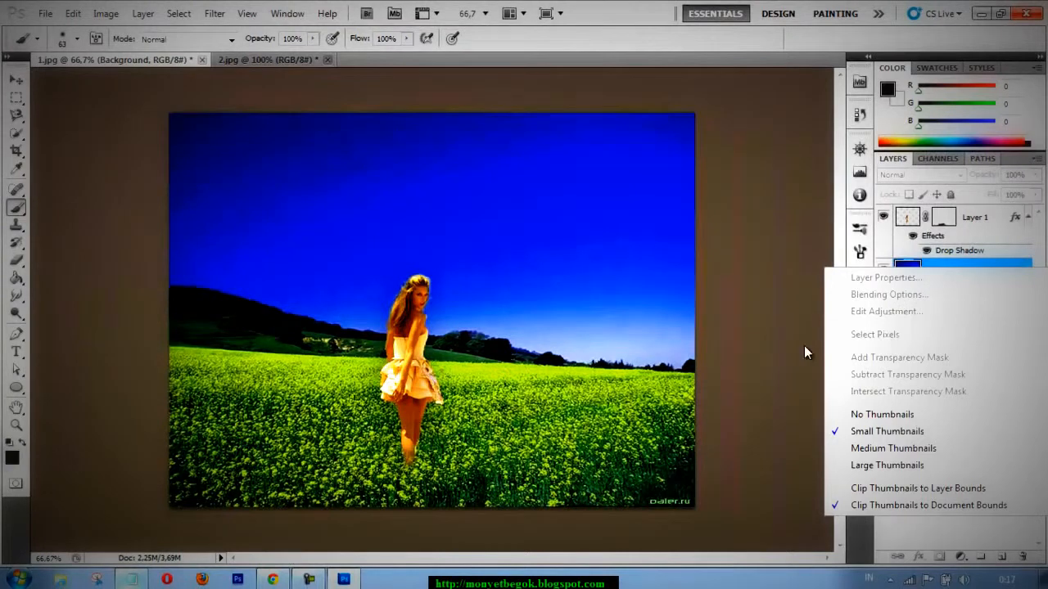
click(813, 328)
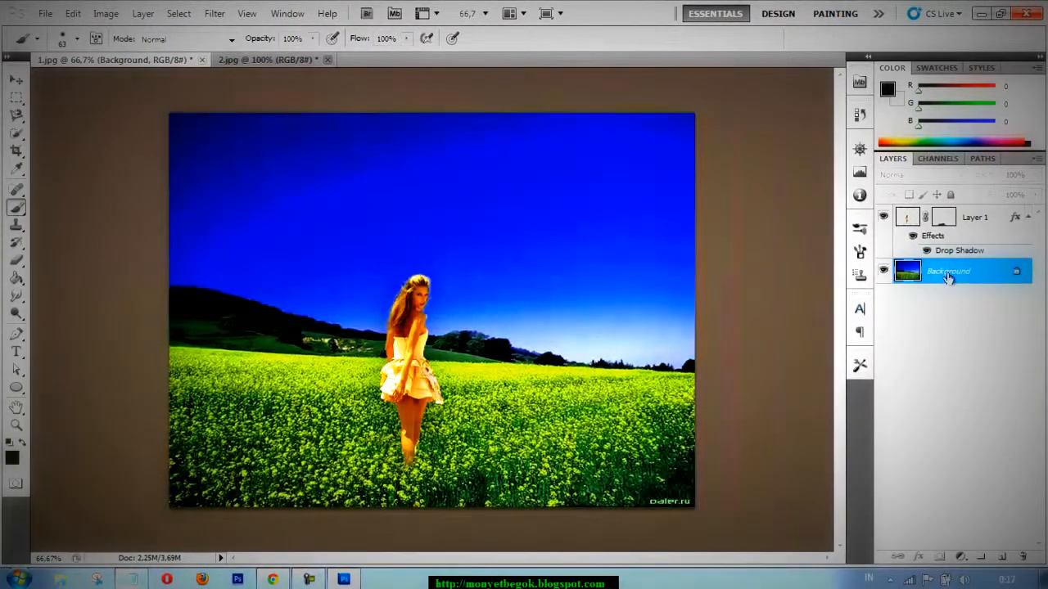
right_click(933, 276)
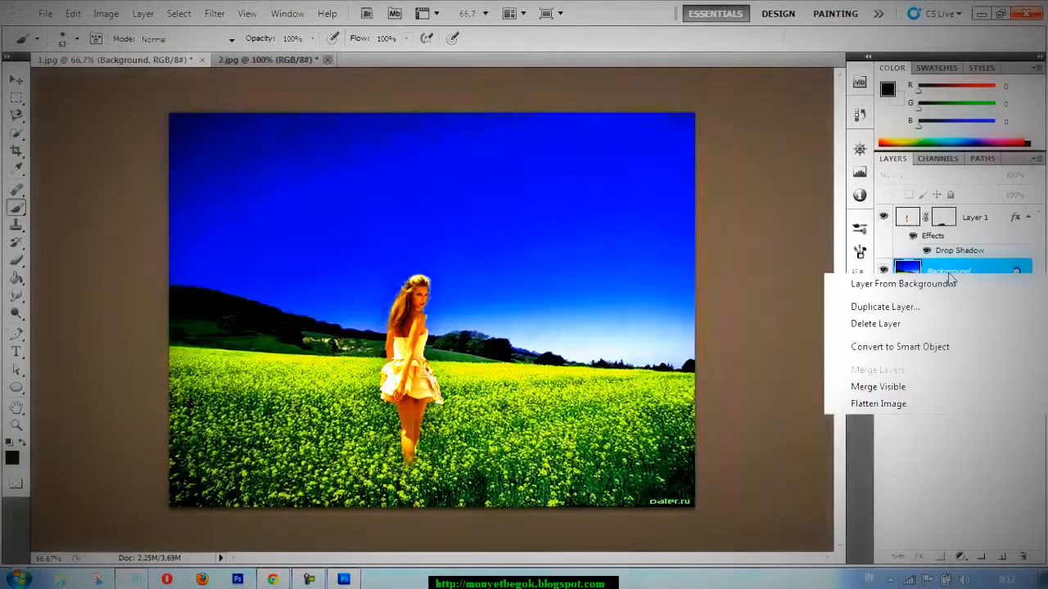
click(874, 388)
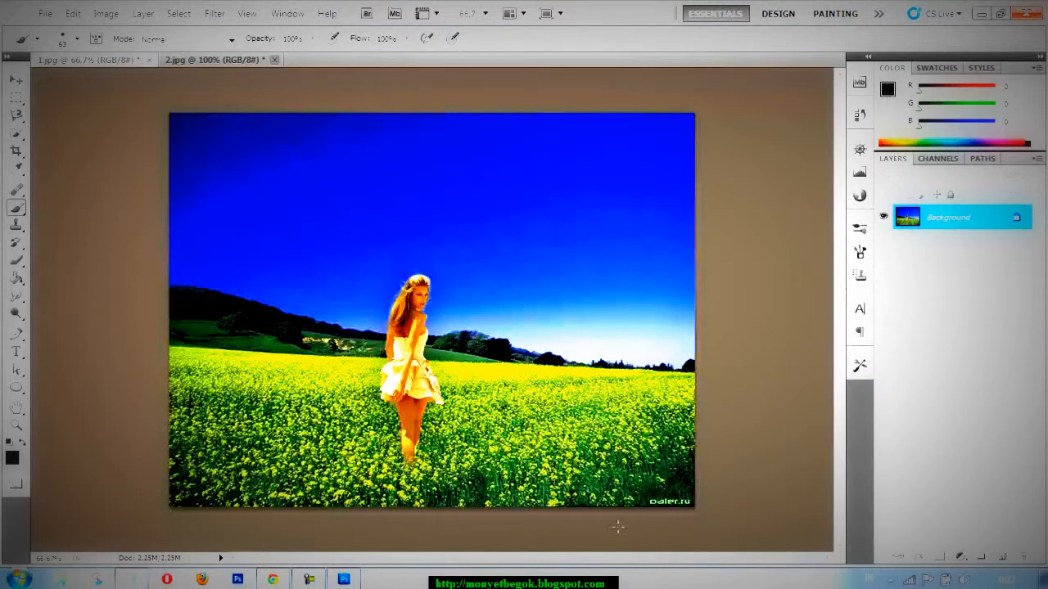
key(j)
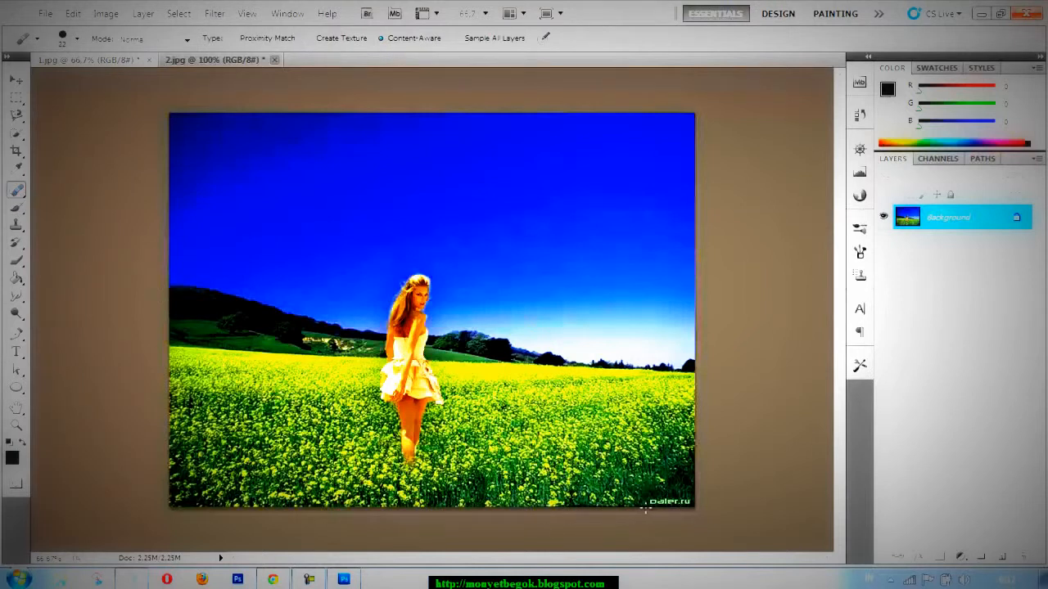
drag(661, 502, 687, 501)
Add the white text MONYETBEGOK in a plain sans-serif font near the photo's lower-right corner.
click(16, 352)
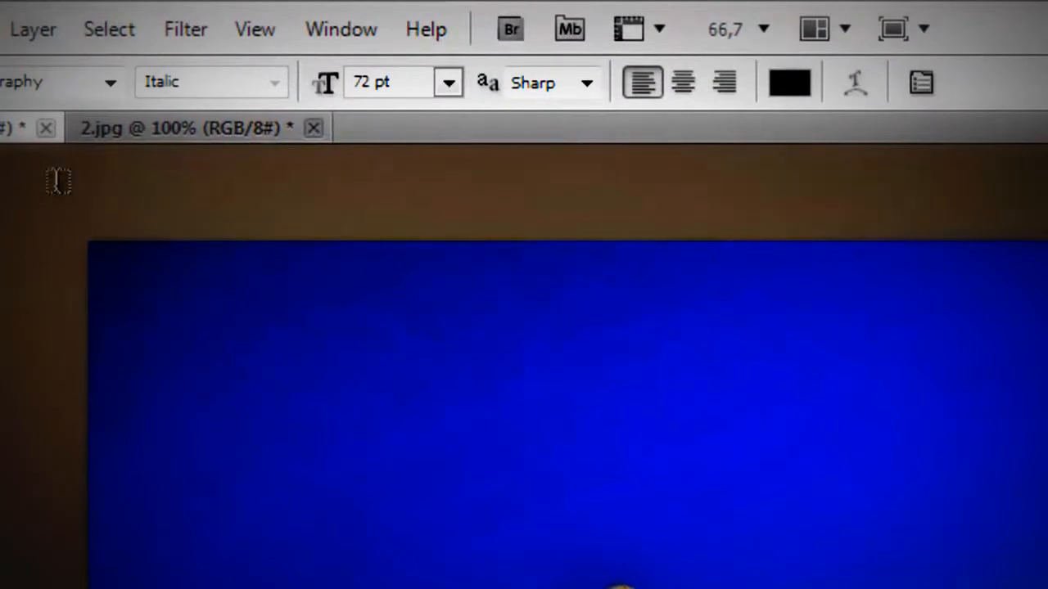
click(108, 86)
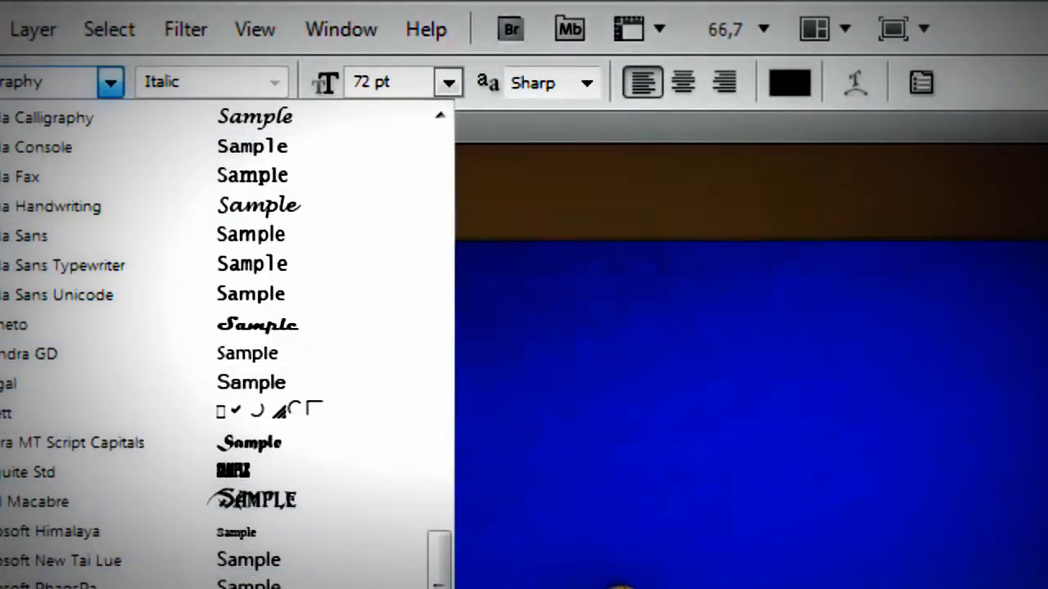
click(106, 587)
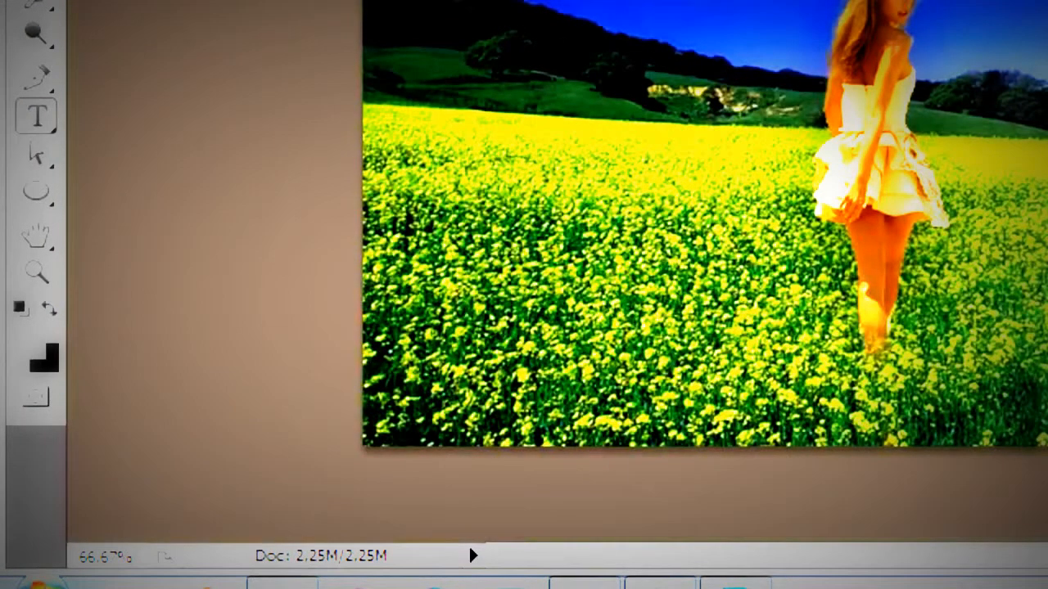
key(ctrl+j)
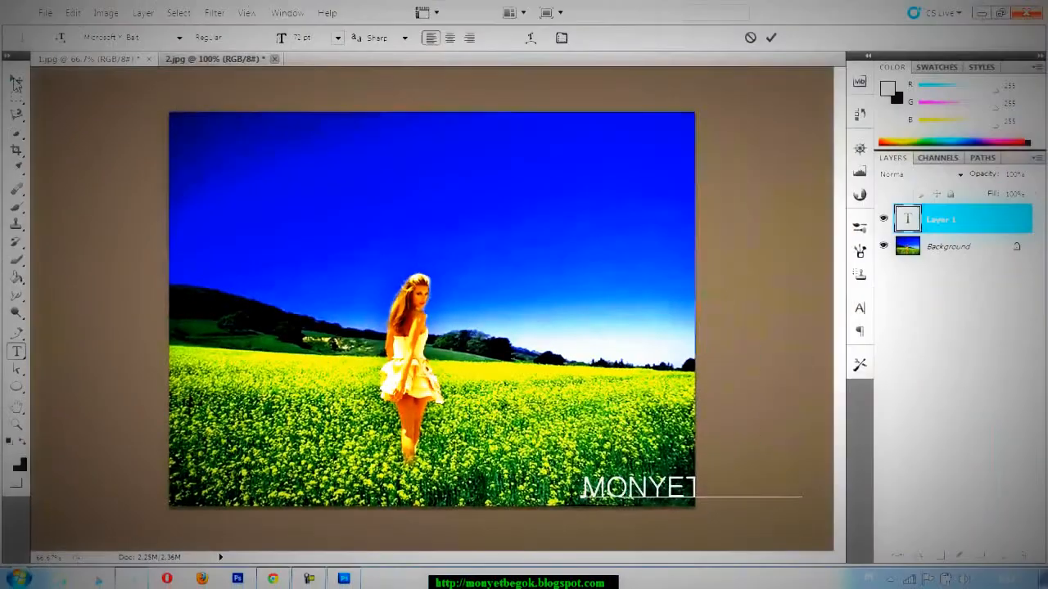
Scale the MONYETBEGOK text down to 43.63% with Free Transform so it fits inside the photo.
click(17, 79)
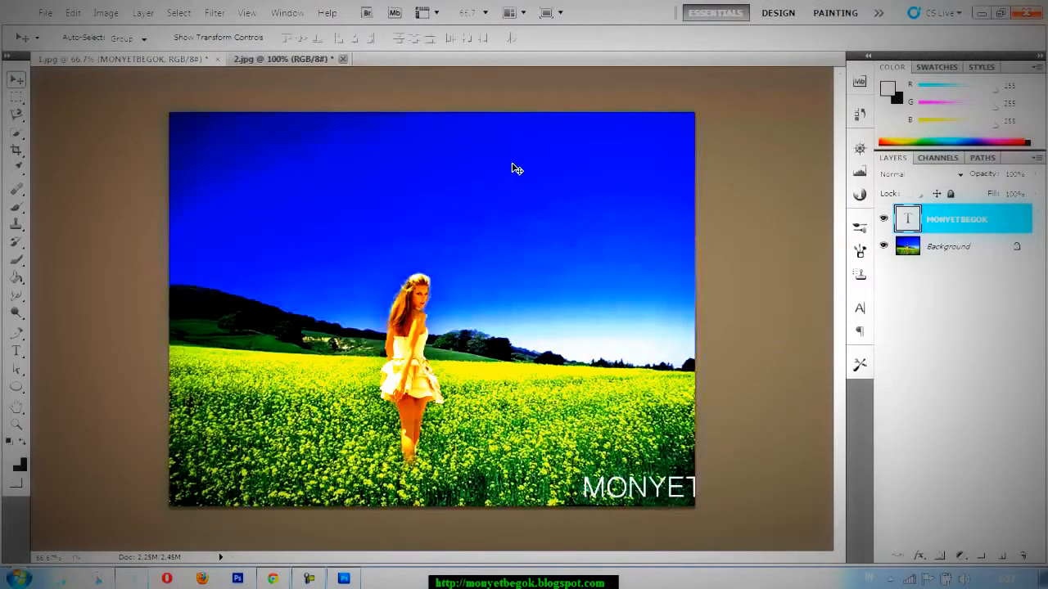
key(ctrl+t)
drag(799, 463, 679, 488)
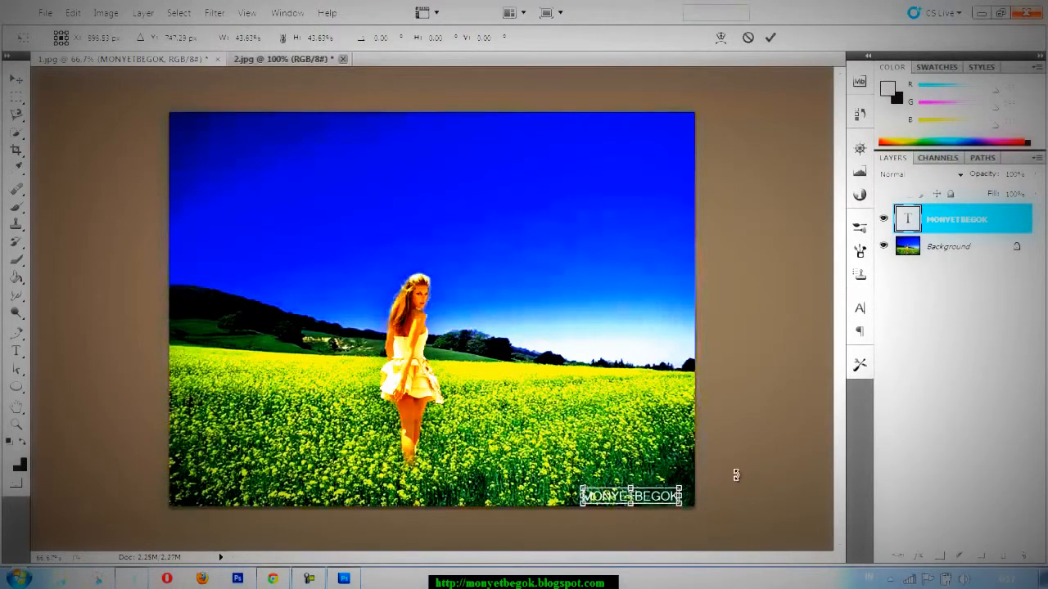
key(Return)
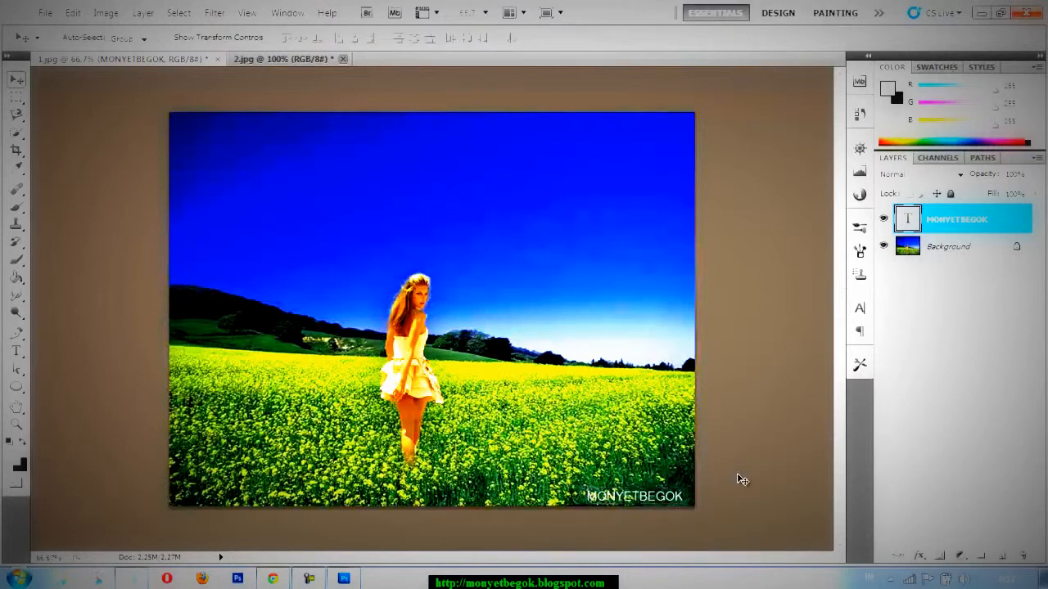
Move the MONYETBEGOK text to the photo's upper-left corner and lower its layer opacity to 44%.
drag(647, 496, 244, 127)
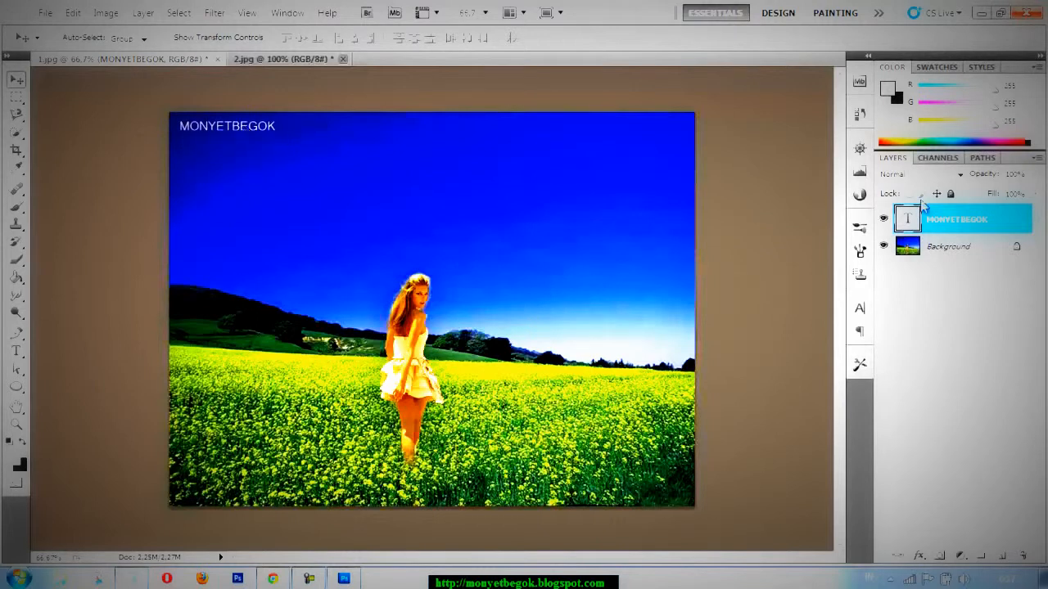
click(1035, 175)
drag(1011, 192, 993, 194)
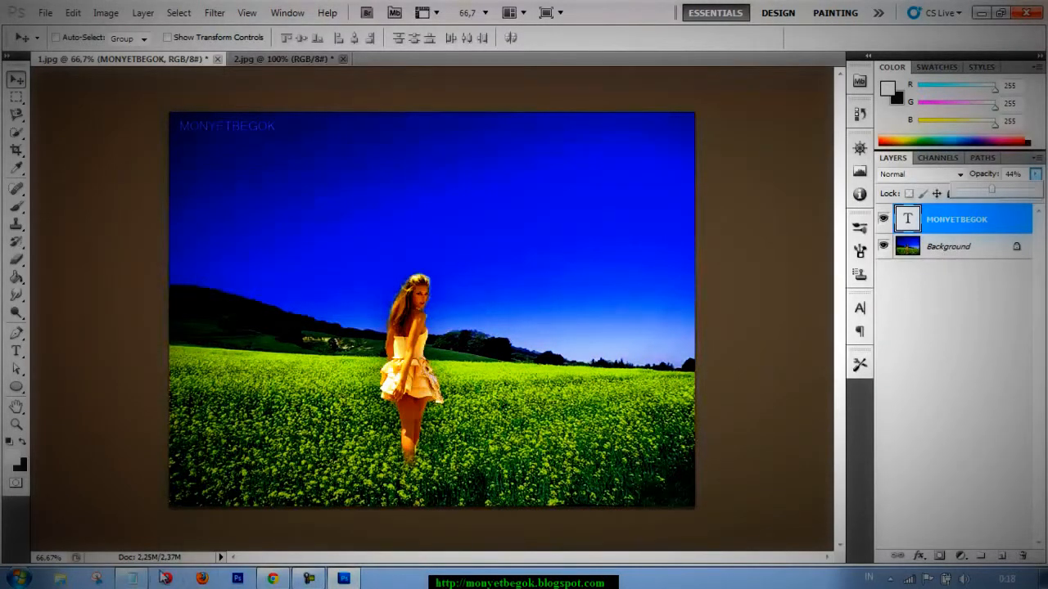
Switch to Notepad and replace the note's text with "FOTO KITA TELAH JADI DAN SIAP DI SIMPAN ;")".
click(133, 582)
drag(304, 328, 325, 165)
drag(589, 230, 467, 230)
key(ctrl+a)
text(FOTO)
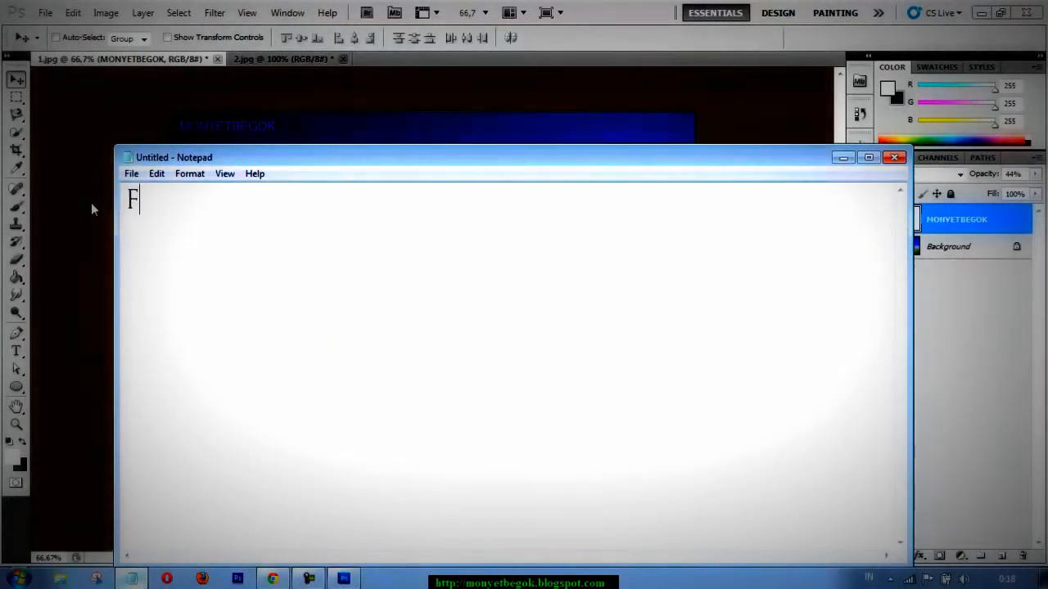
text( KITA)
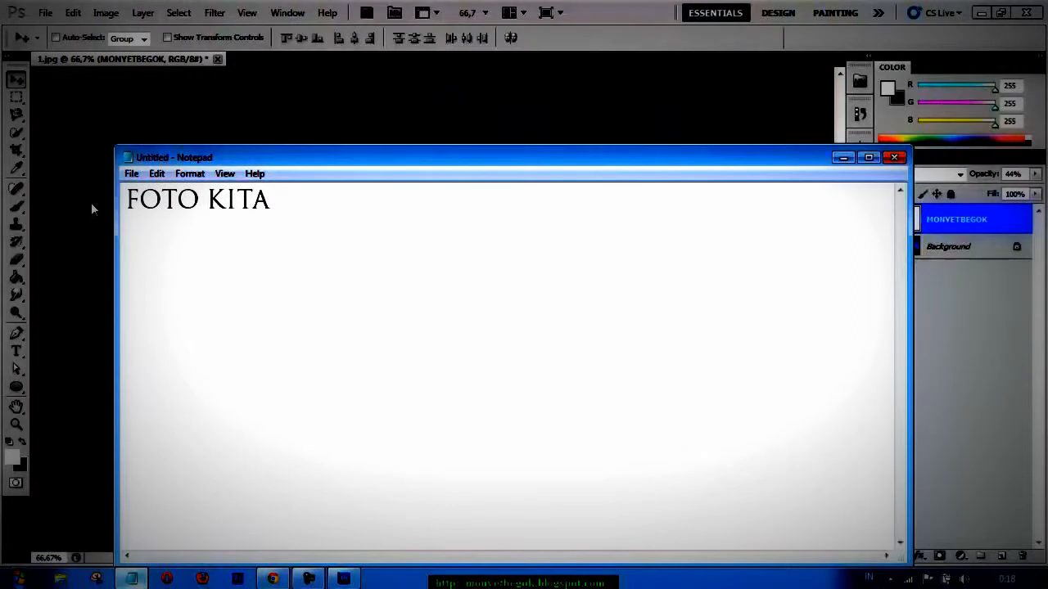
text(TELAH JADI DAN SIAP D)
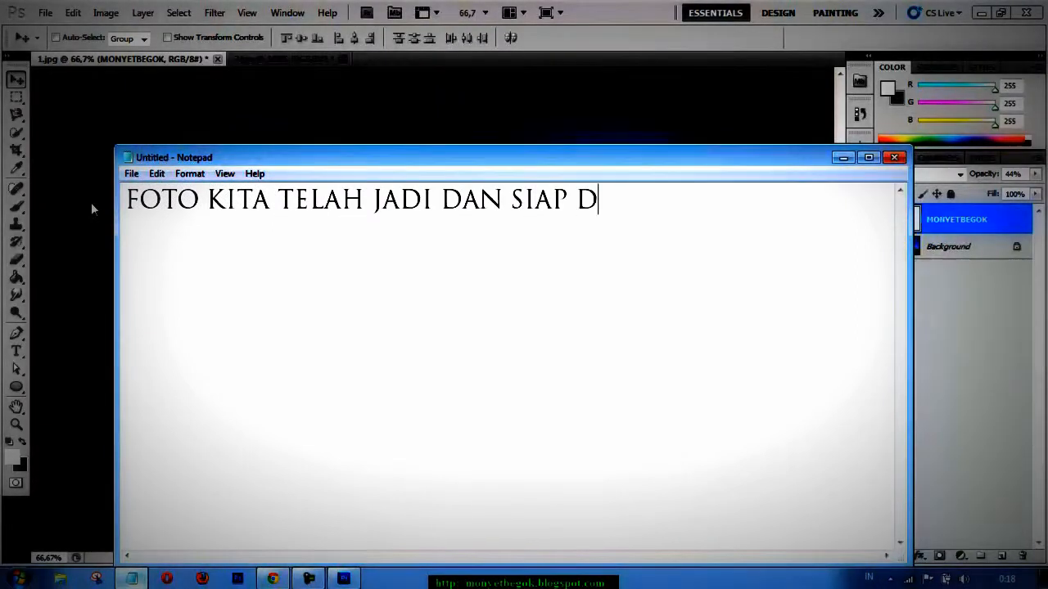
text(I SIMPAN )
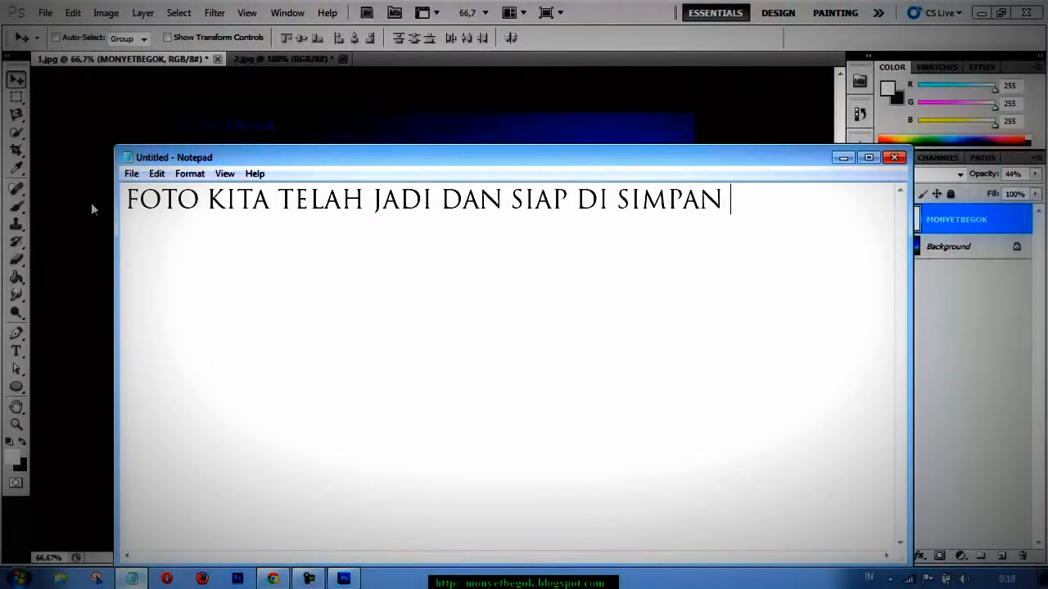
text(:"))
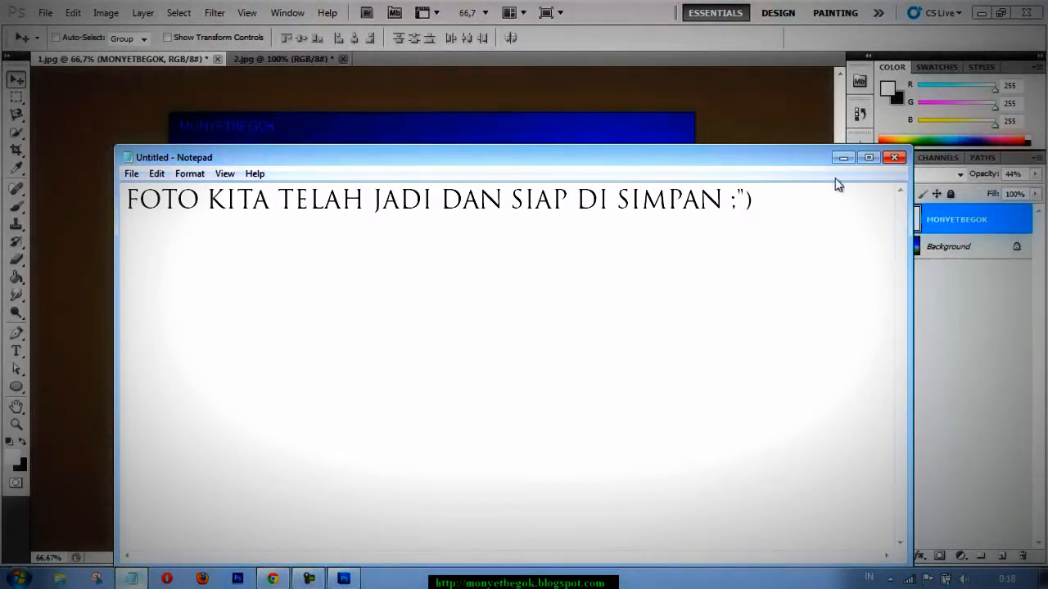
Return to Photoshop and save a copy of the composite to the Desktop as a PNG named HASIL.
click(844, 157)
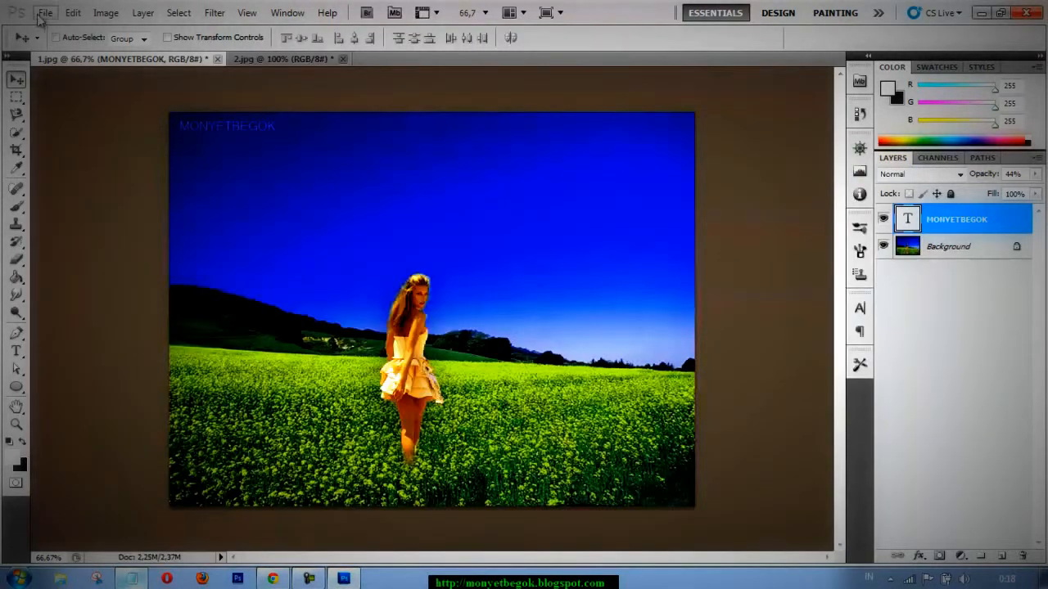
click(45, 13)
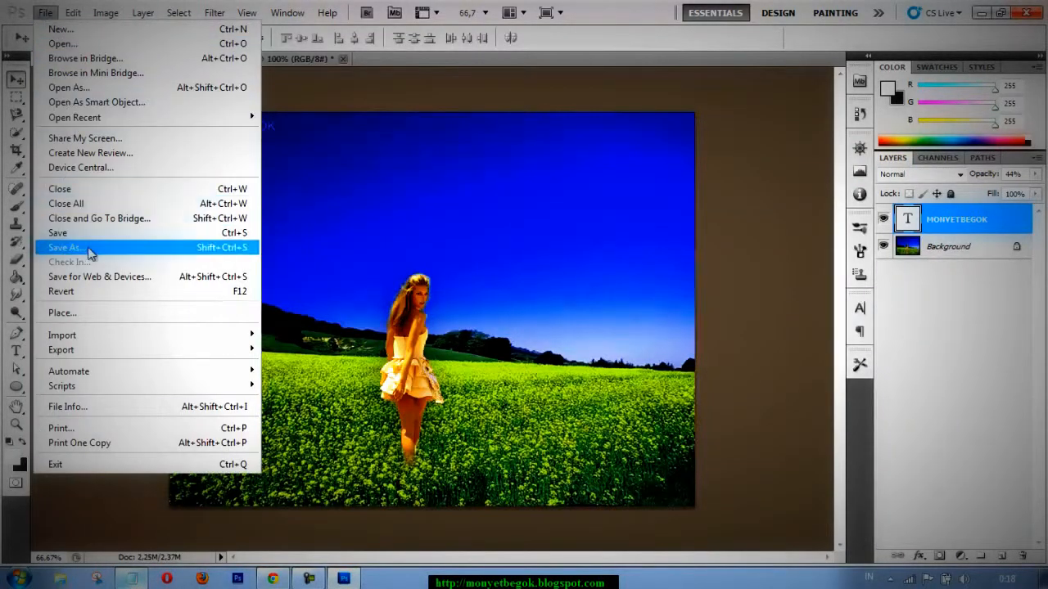
click(90, 249)
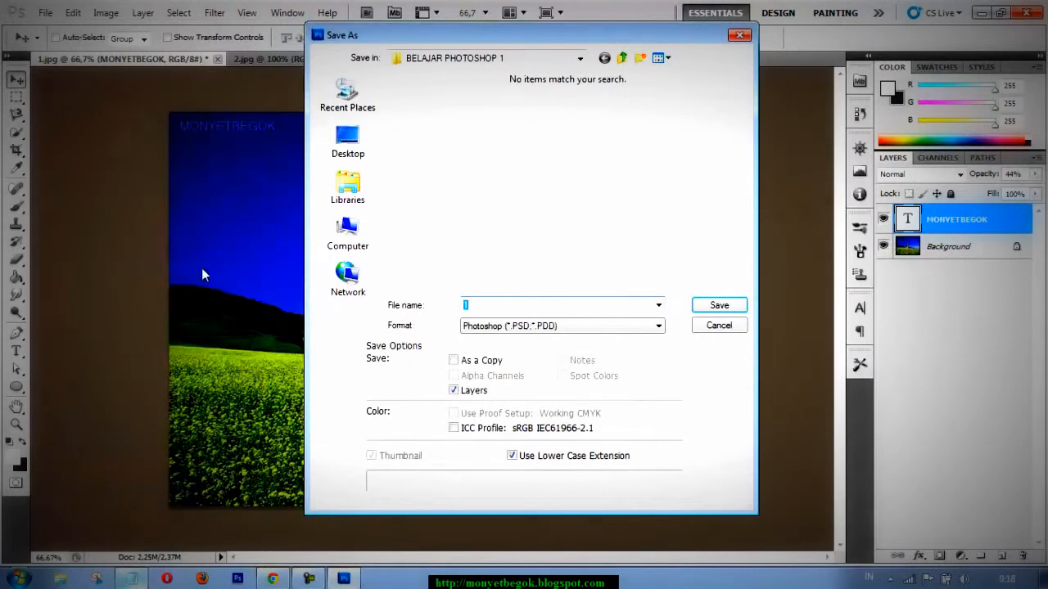
click(351, 147)
click(533, 326)
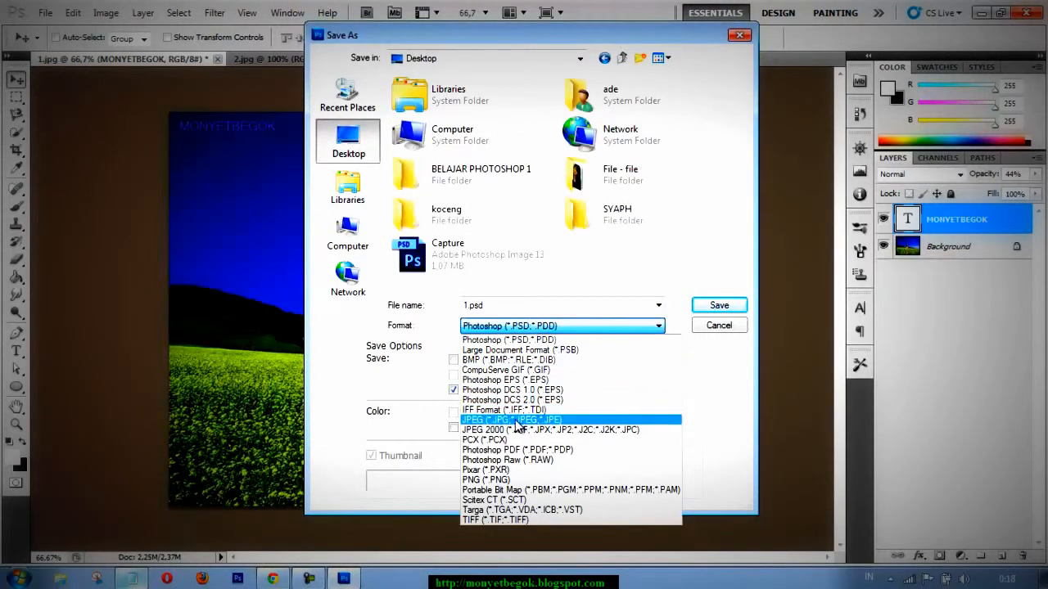
click(514, 479)
double_click(507, 307)
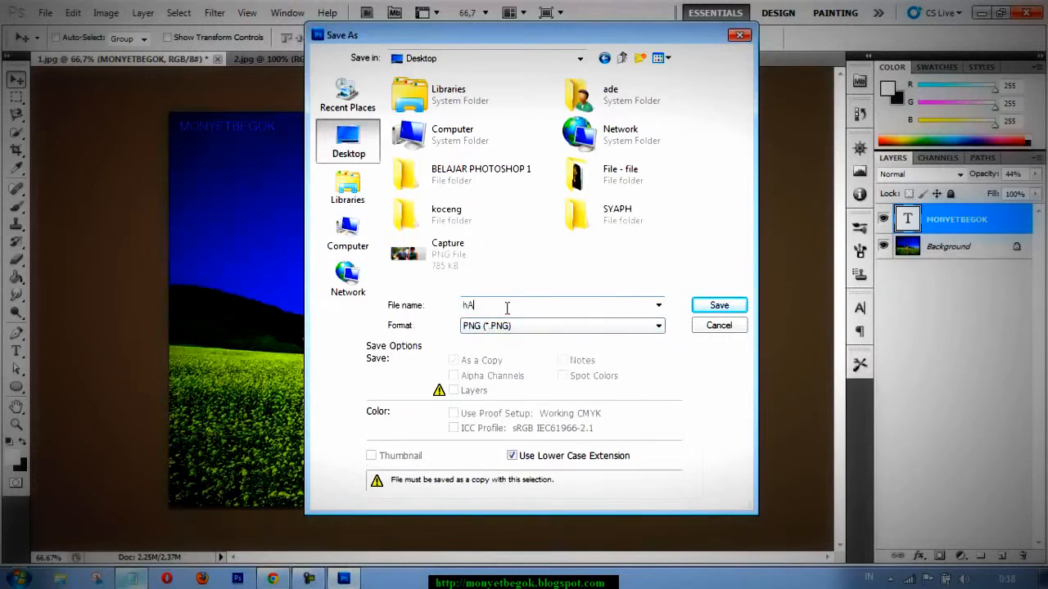
text(HASIL)
key(Return)
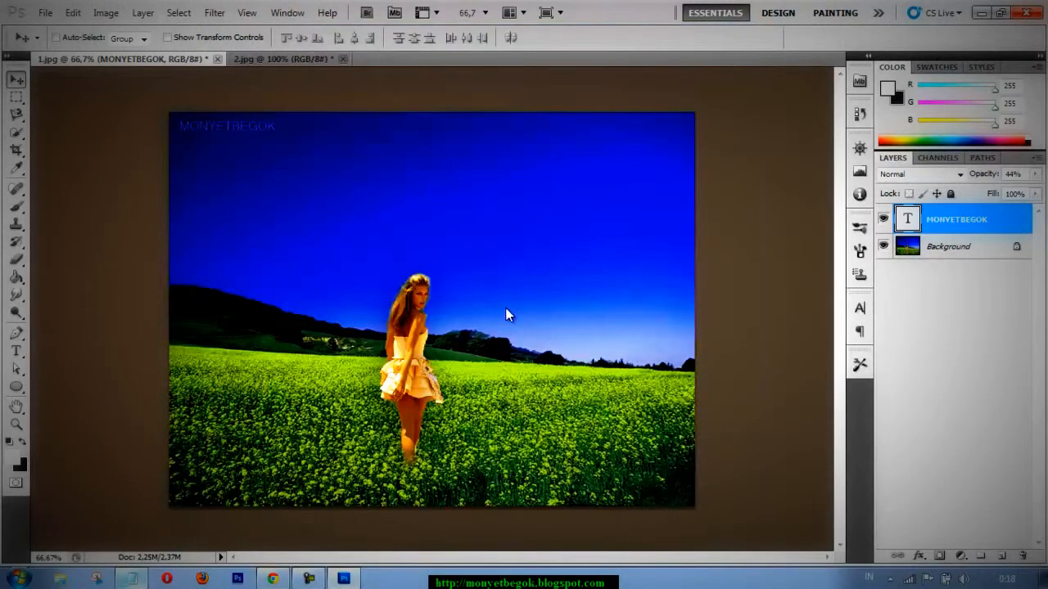
click(563, 193)
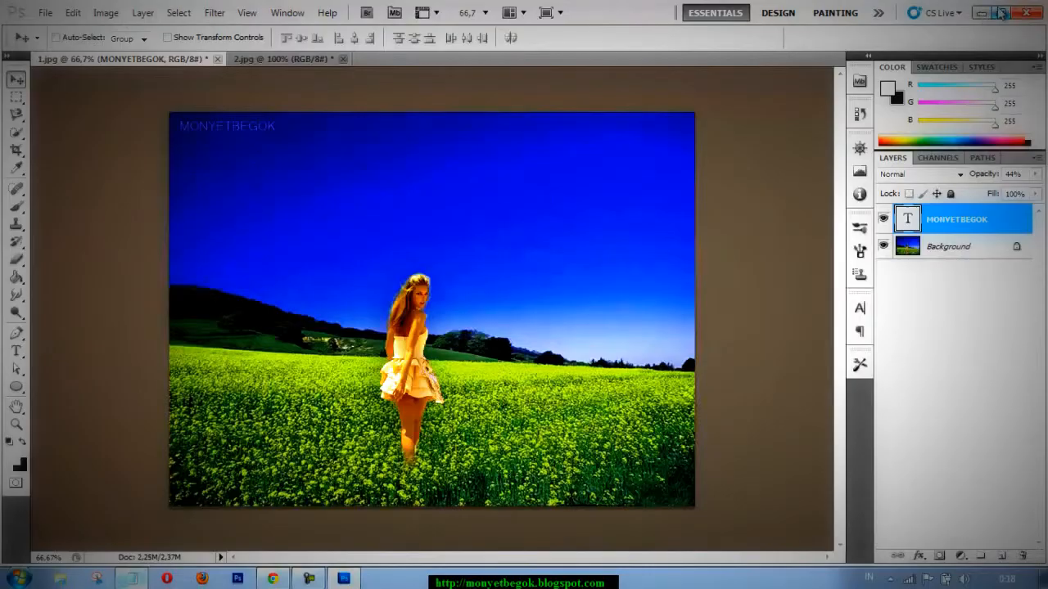
Show the desktop, view the saved HASIL image in the photo viewer and close it.
click(980, 13)
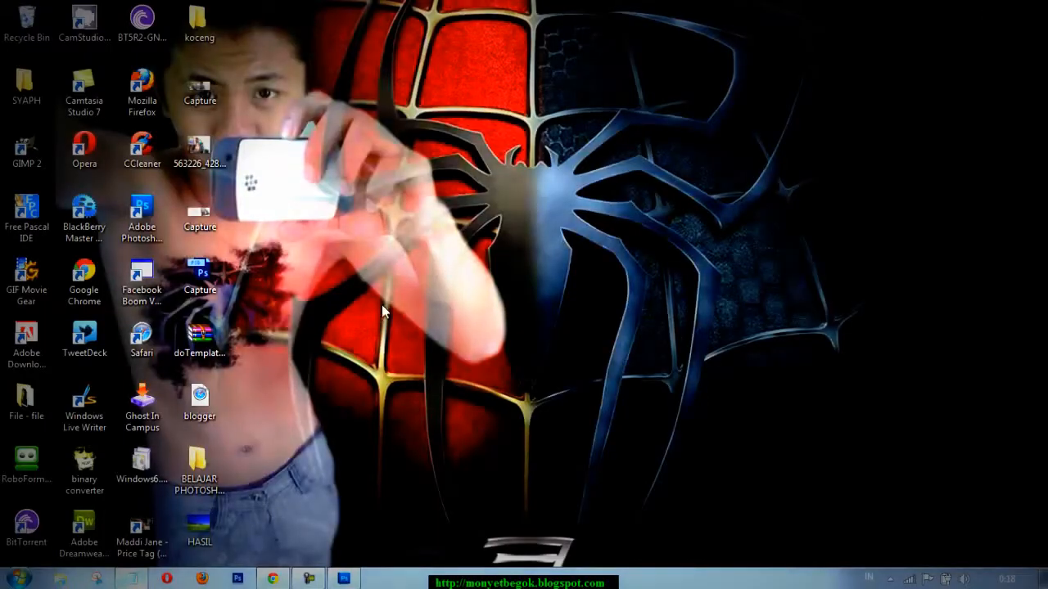
double_click(200, 528)
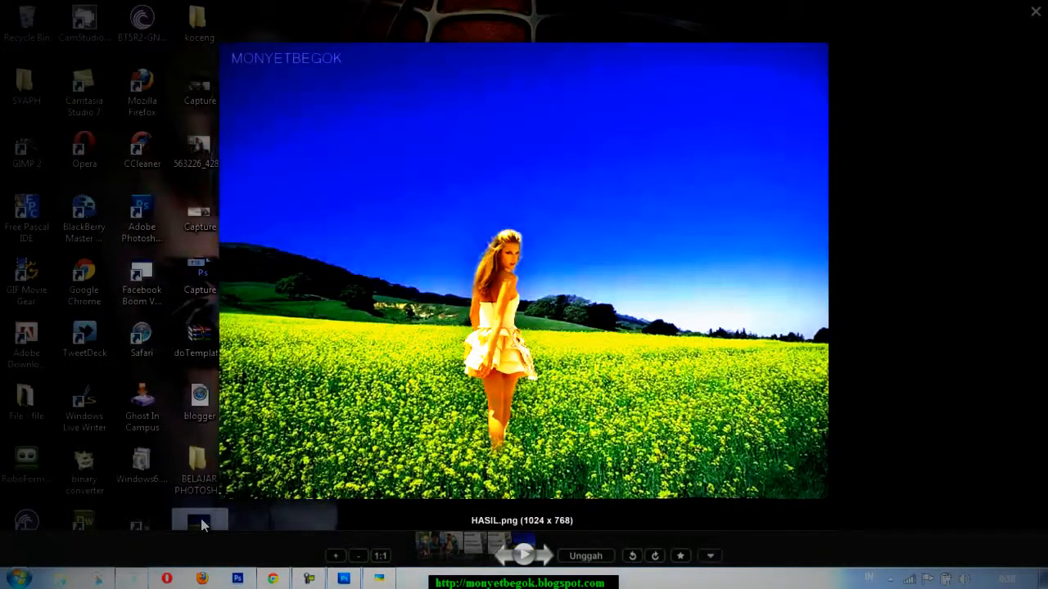
click(1035, 11)
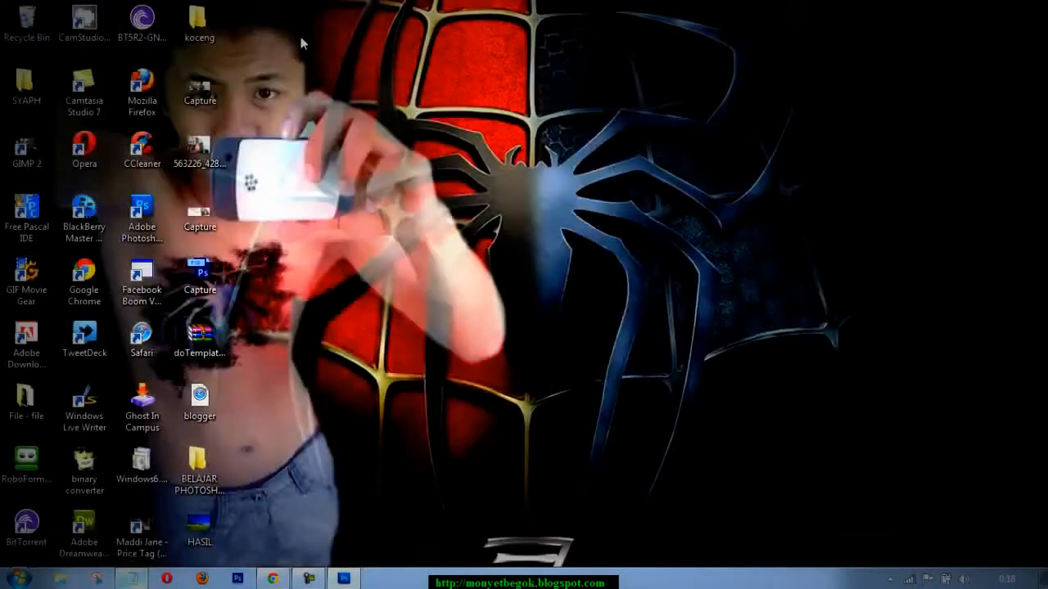
Move the HASIL image from the desktop into the BELAJAR PHOTOSHOP 1 folder and open that folder.
double_click(191, 39)
click(1034, 5)
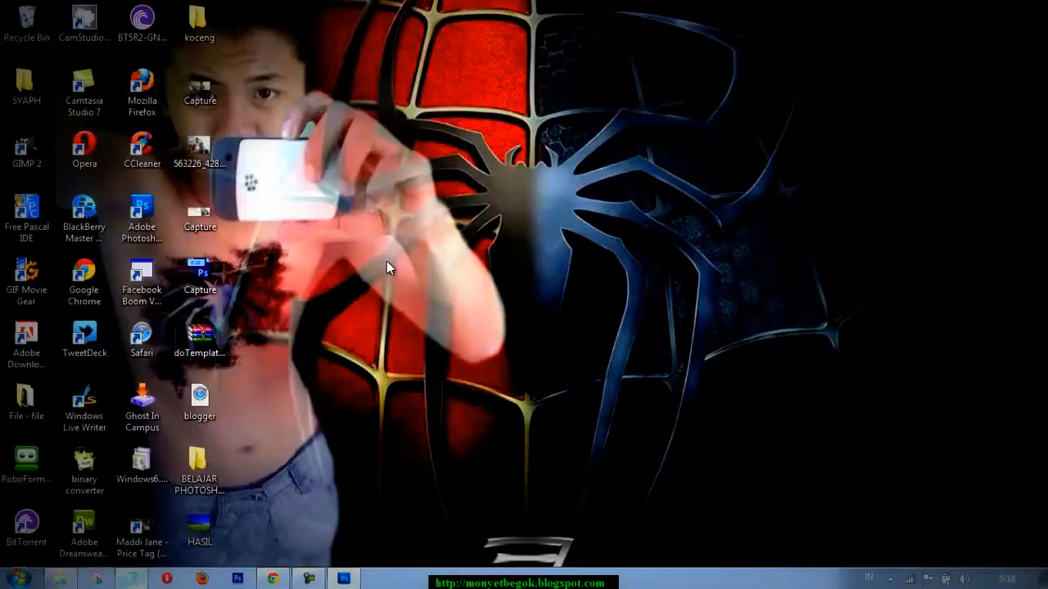
double_click(197, 471)
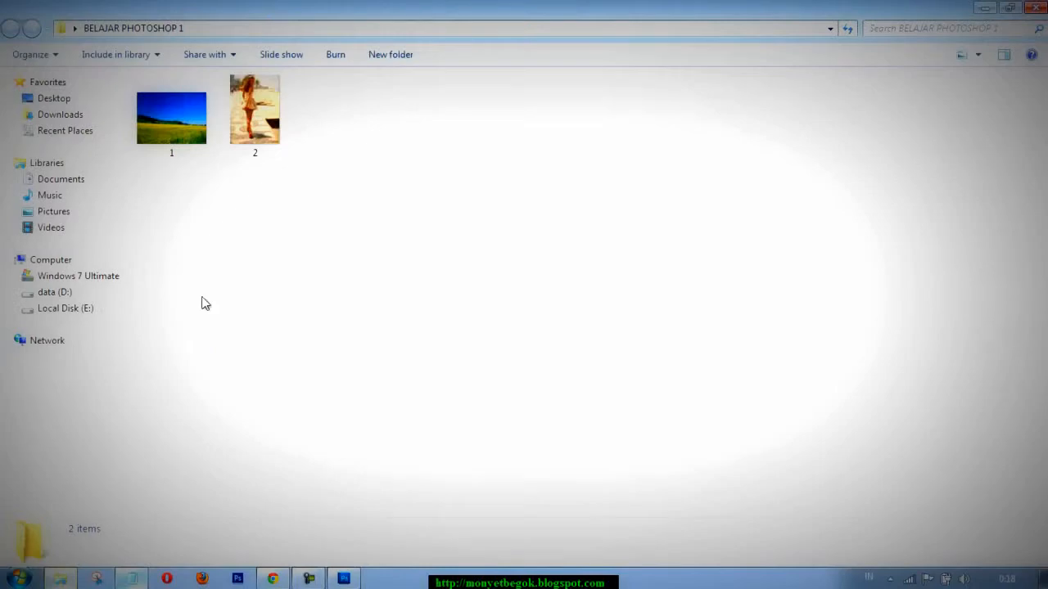
click(1035, 7)
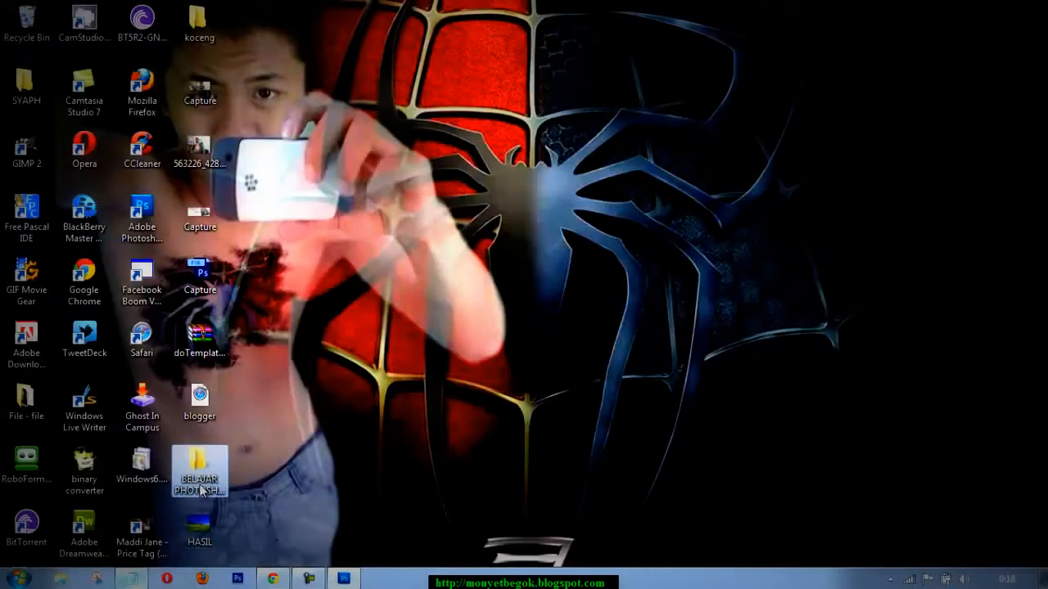
double_click(198, 476)
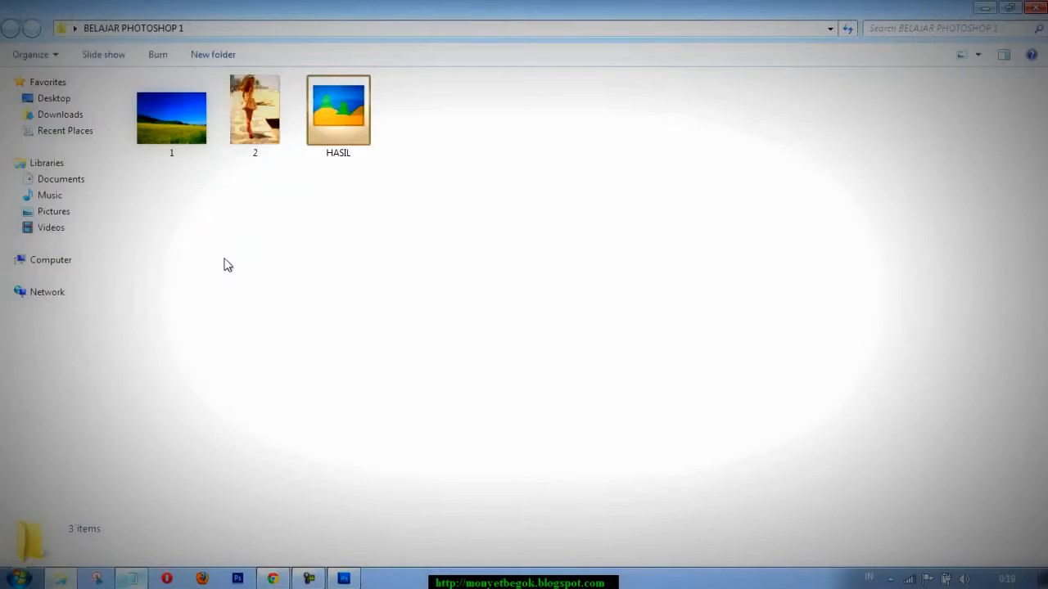
View images 1, 2 and HASIL in turn in the photo viewer, and close the viewer and the folder.
double_click(179, 95)
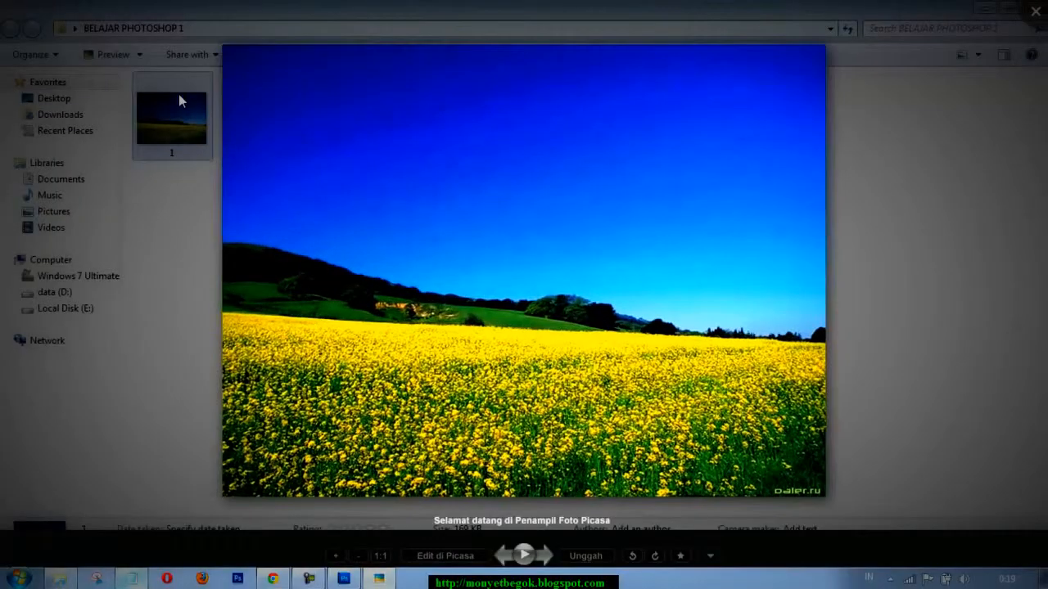
key(Right)
key(Right)
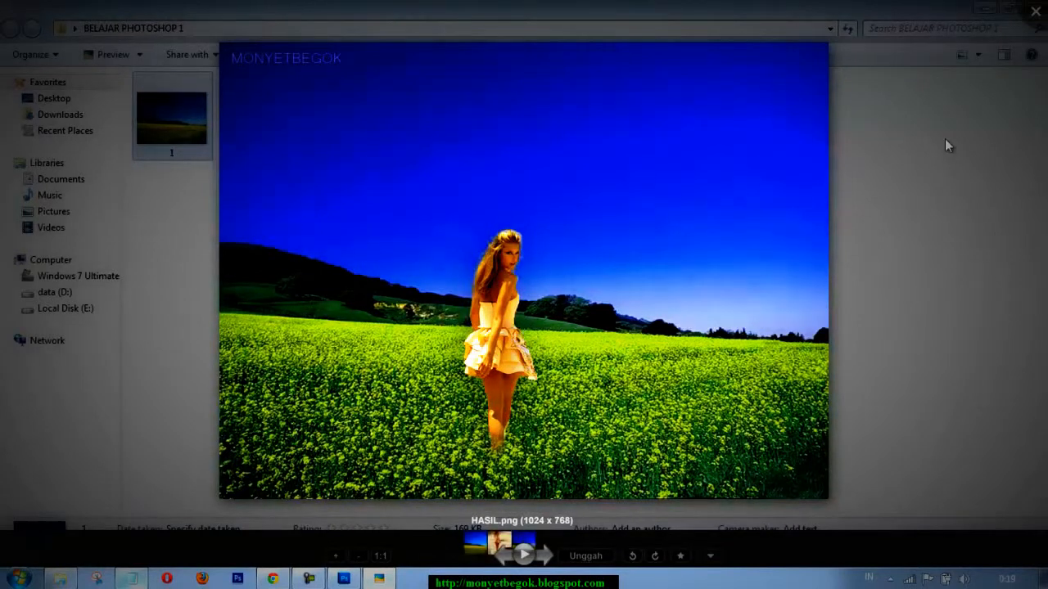
key(Escape)
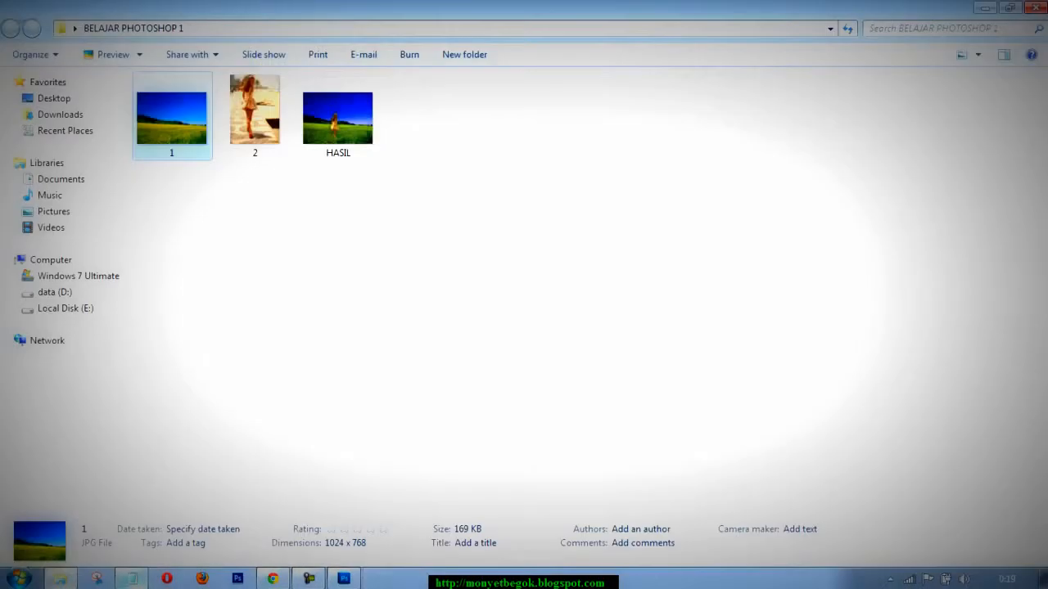
click(1036, 8)
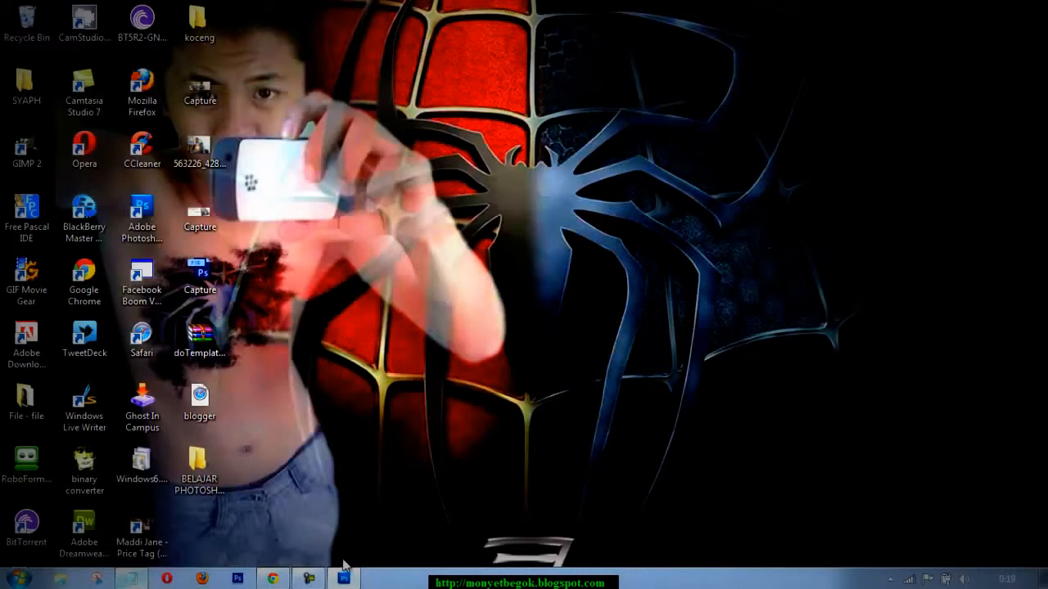